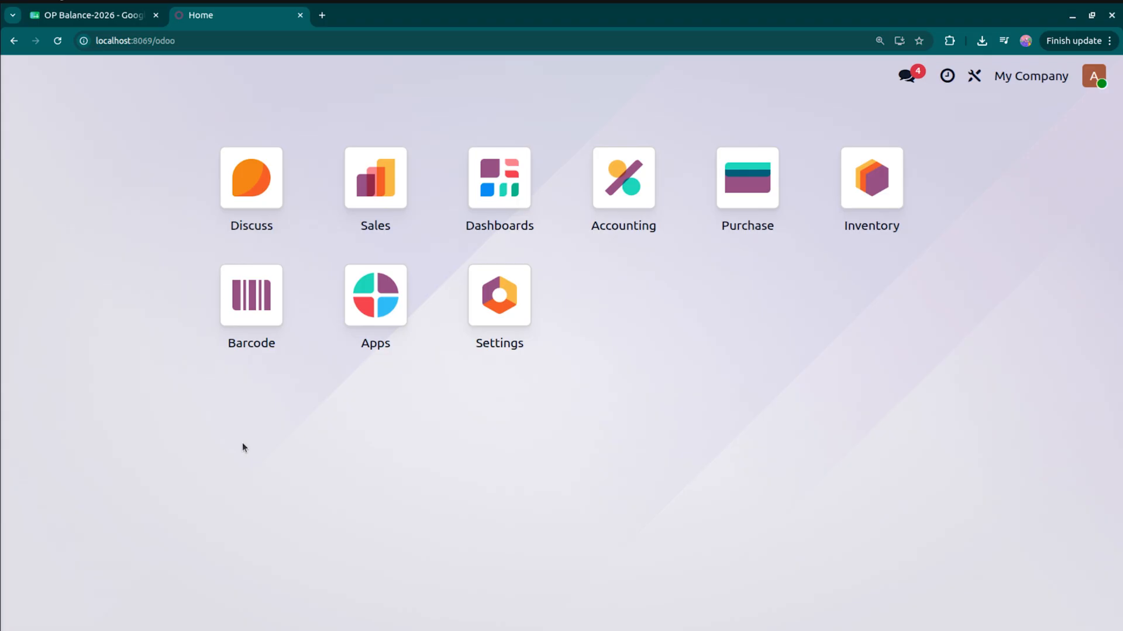
Step: Switch to the OP Balance-2026 spreadsheet in Google Sheets and review the General ledger og and gnrl imp sheets
{"action": "left_click", "coordinate": [90, 18]}
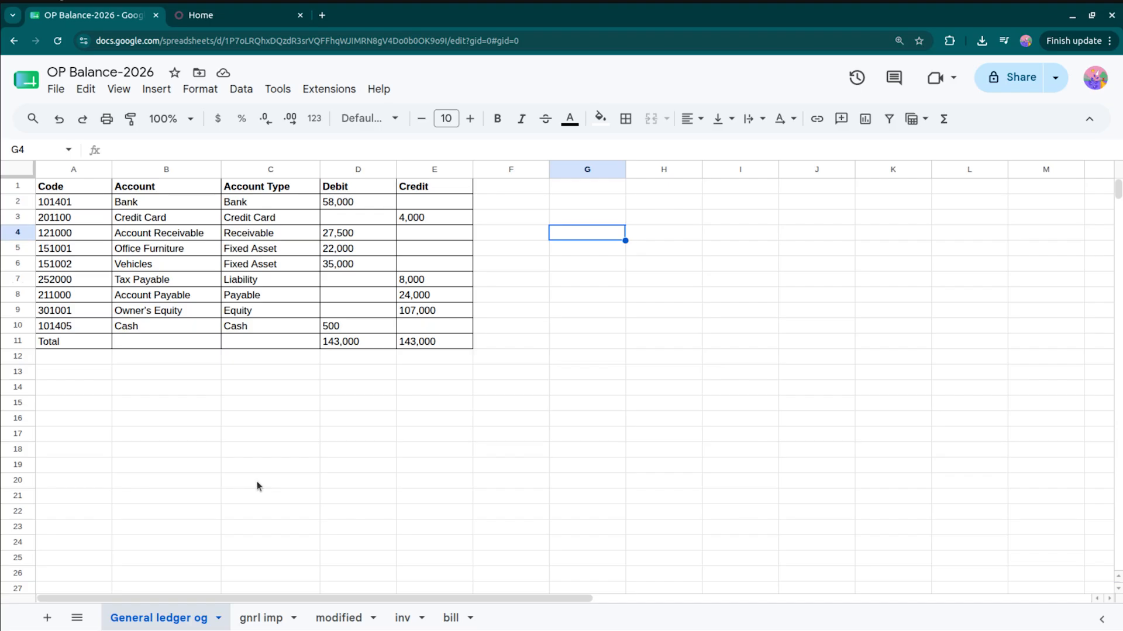
{"action": "left_click", "coordinate": [262, 619]}
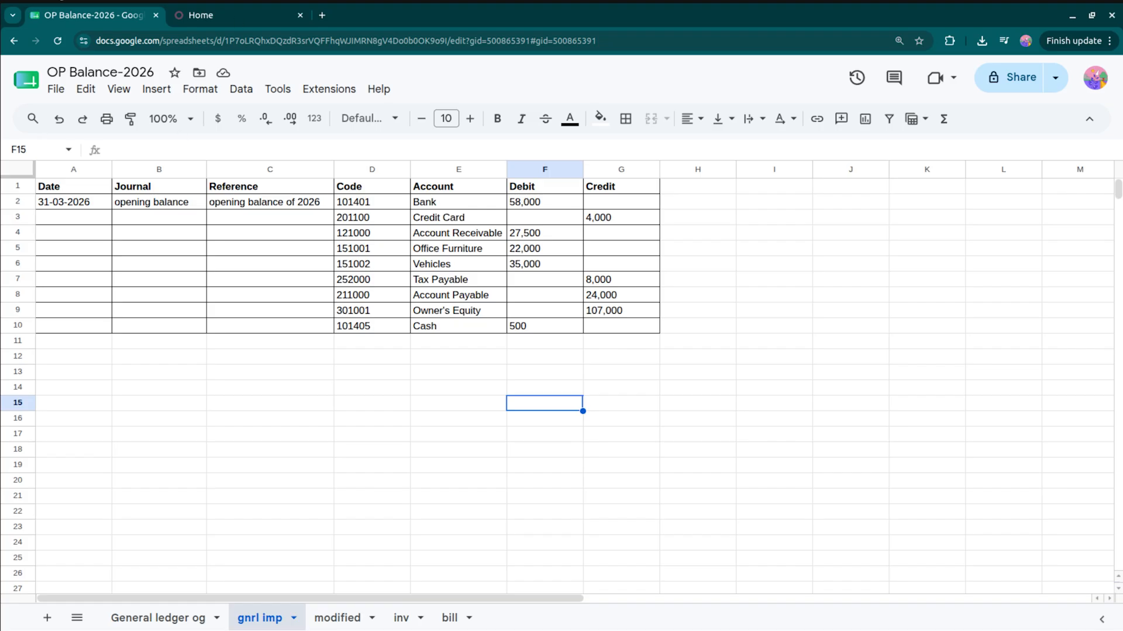
Step: Switch to Odoo and view the Opening Balance journal in the Accounting app's journal configuration
{"action": "left_click", "coordinate": [227, 16]}
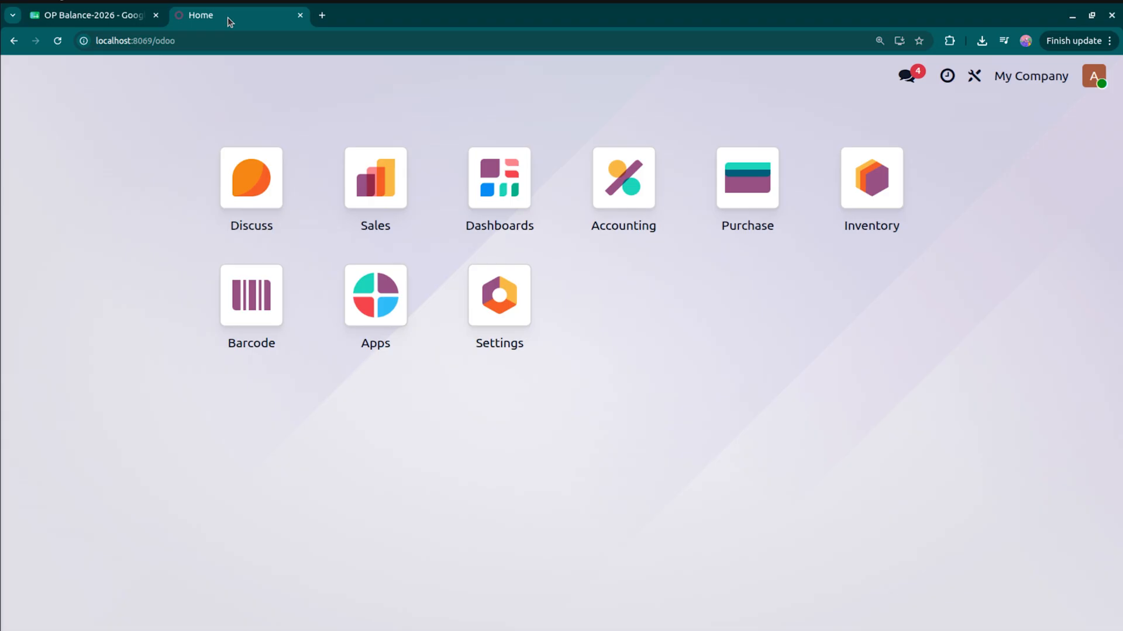
{"action": "left_click", "coordinate": [619, 191]}
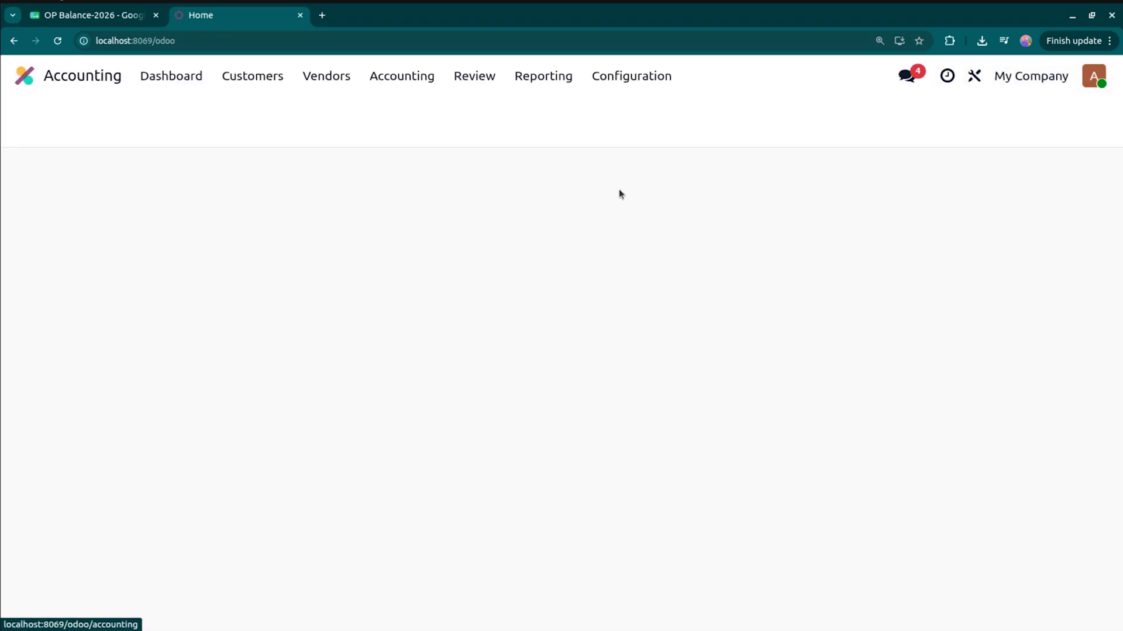
{"action": "left_click", "coordinate": [644, 76]}
{"action": "left_click", "coordinate": [643, 213]}
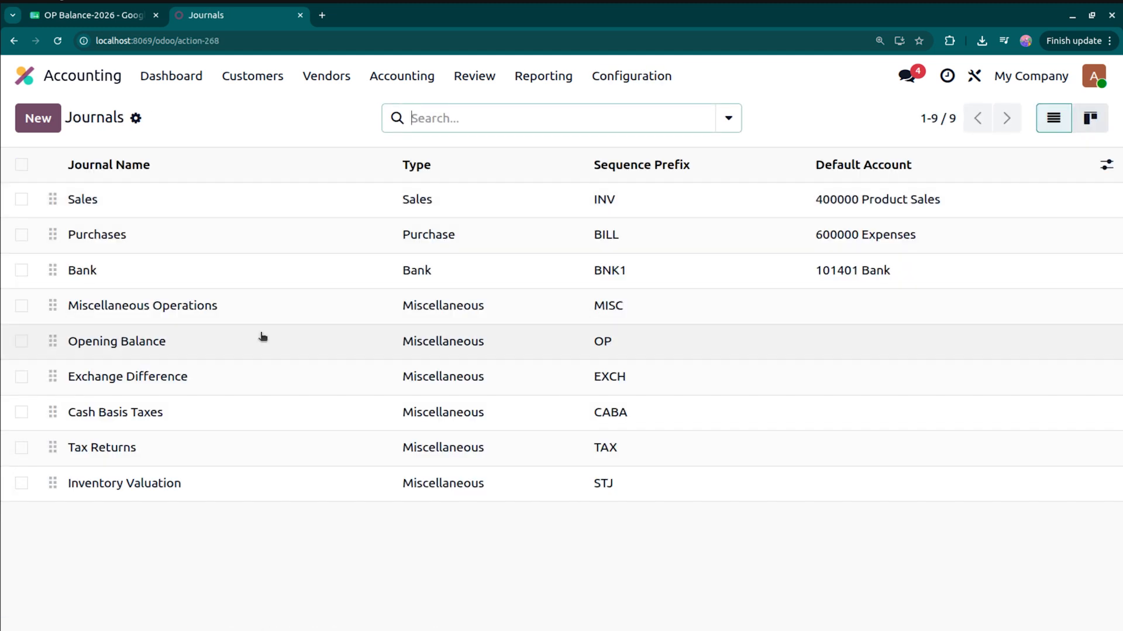
{"action": "left_click", "coordinate": [206, 351]}
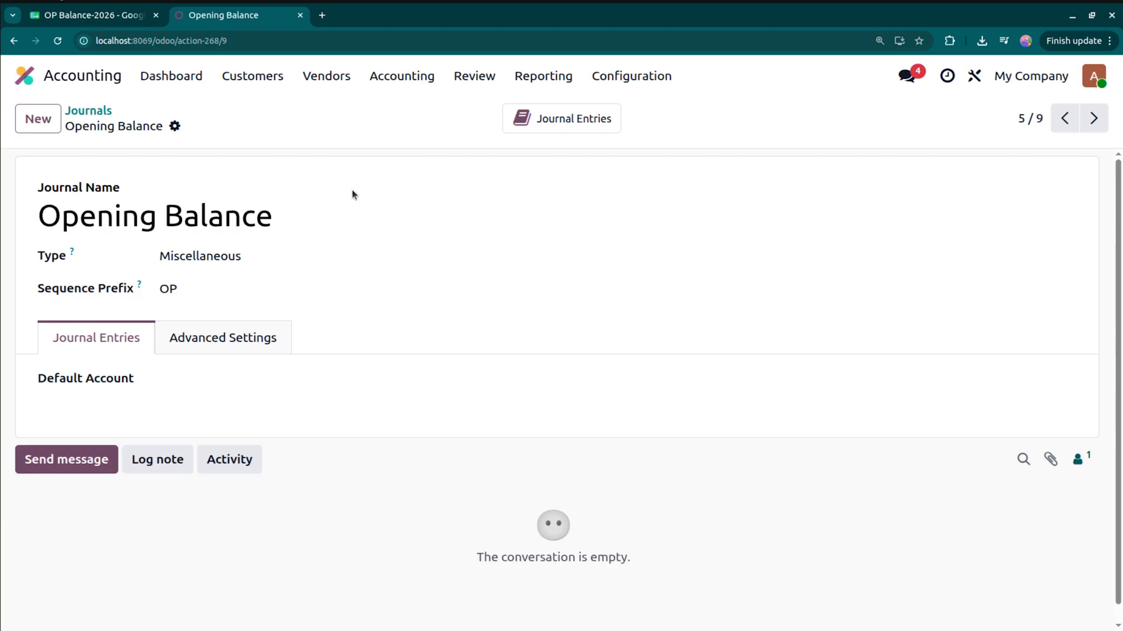
Step: Return to the Google Sheets spreadsheet and compare the account lines on the gnrl imp sheet with those on the modified sheet
{"action": "left_click", "coordinate": [107, 23]}
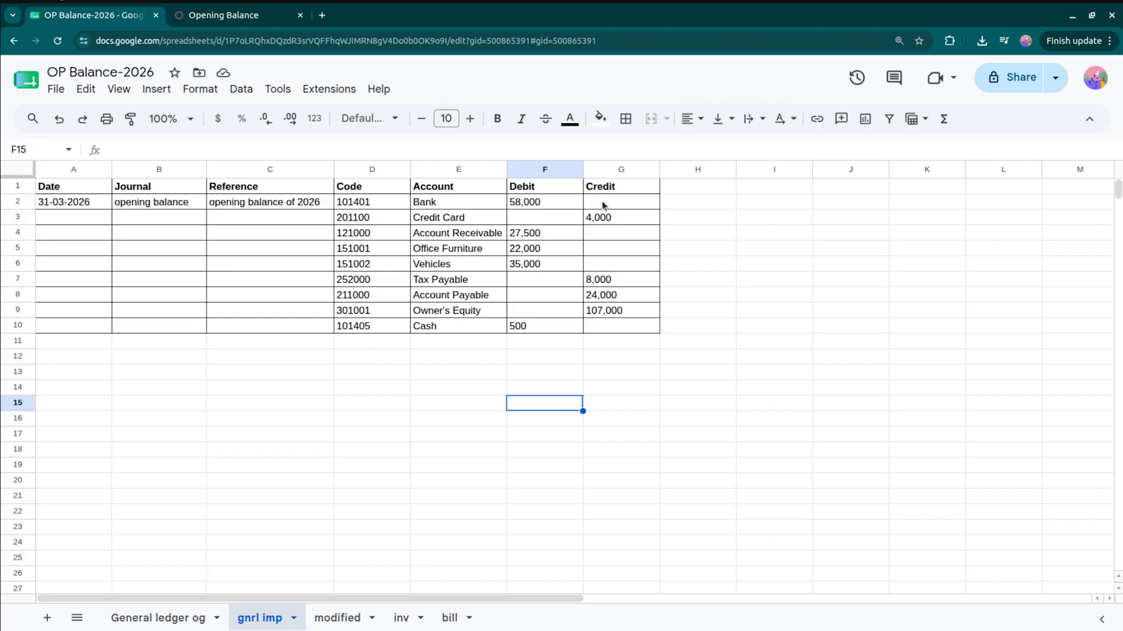
{"action": "left_click", "coordinate": [339, 619]}
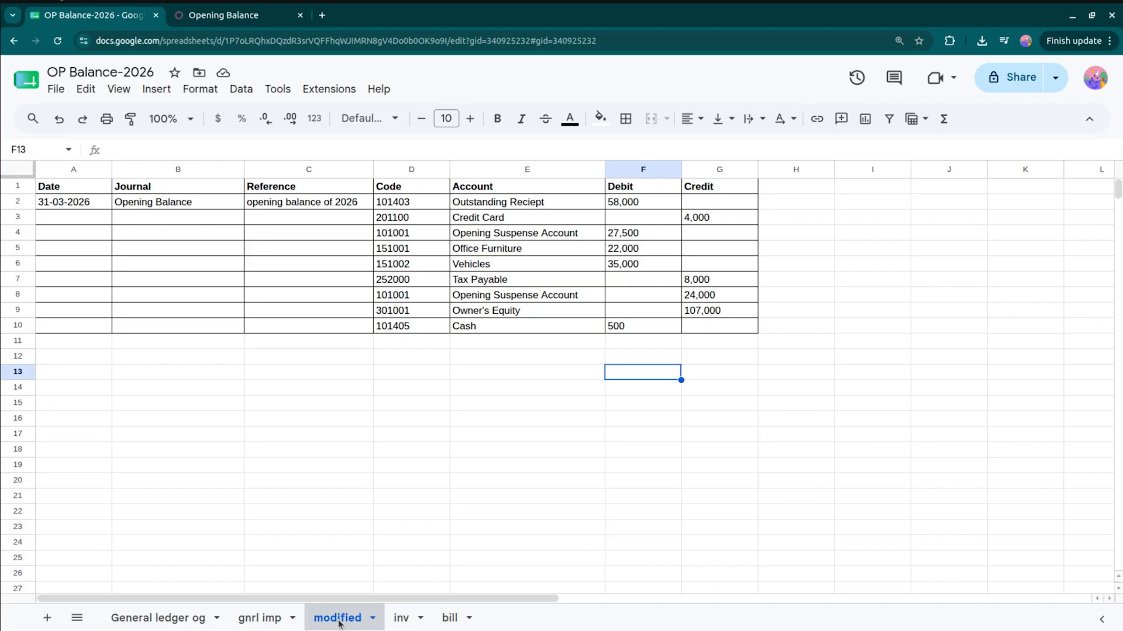
{"action": "left_click", "coordinate": [255, 620]}
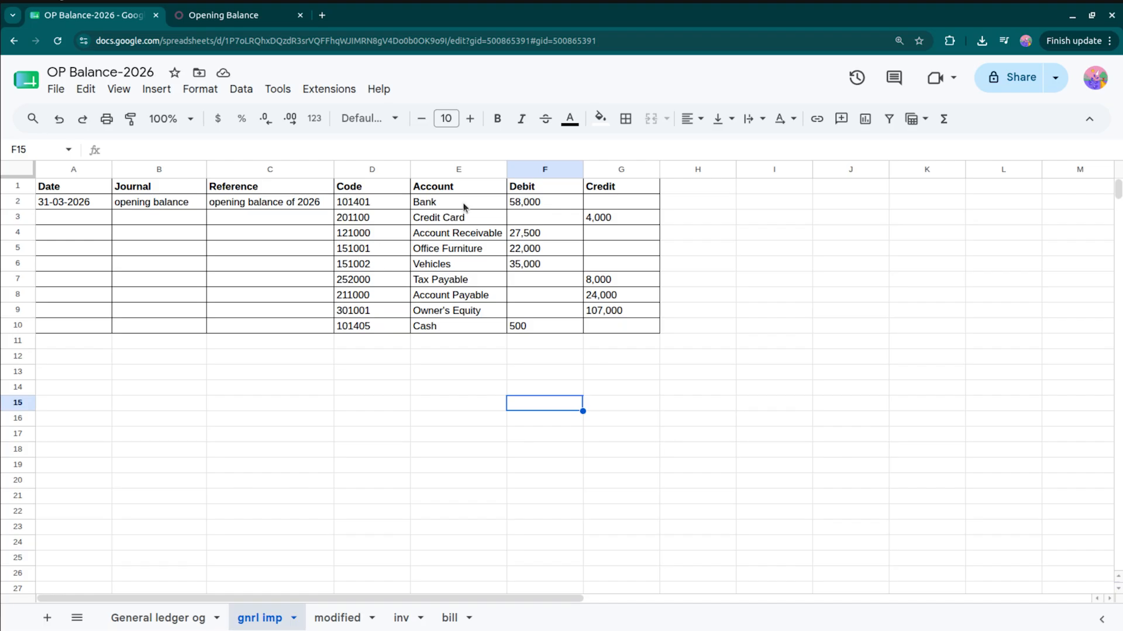
{"action": "left_click", "coordinate": [331, 621]}
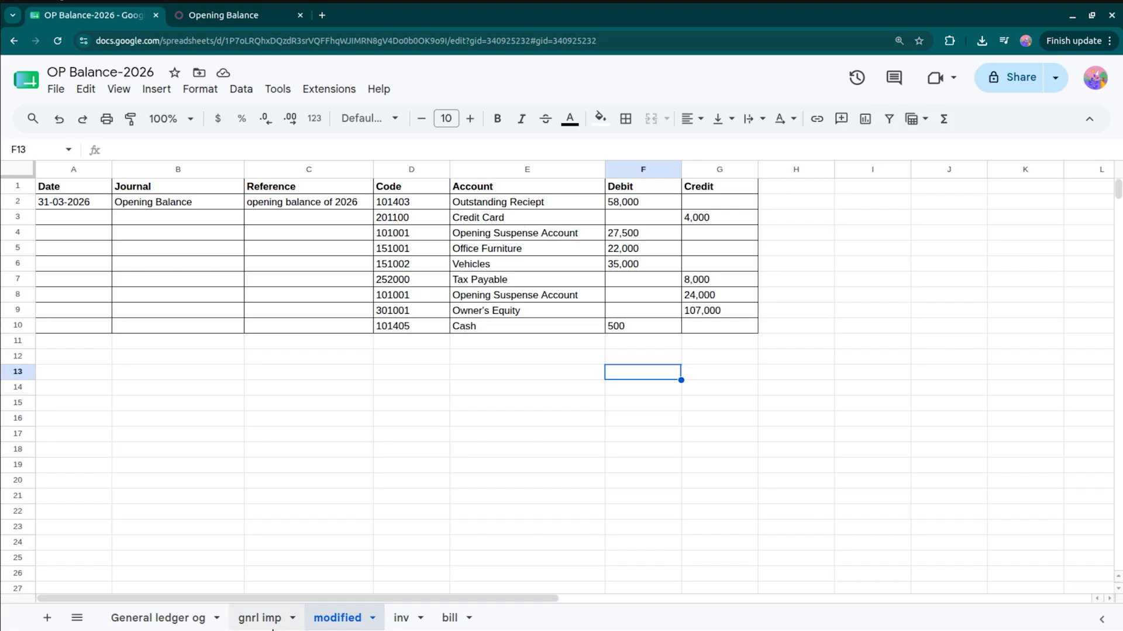
{"action": "left_click", "coordinate": [268, 624]}
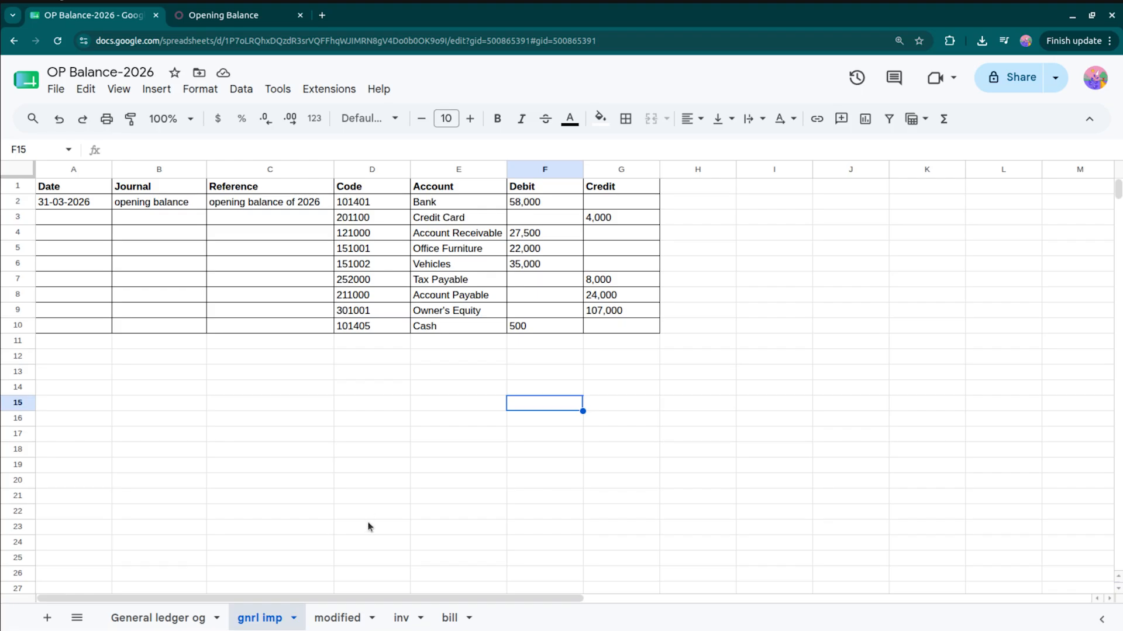
{"action": "left_click", "coordinate": [333, 629]}
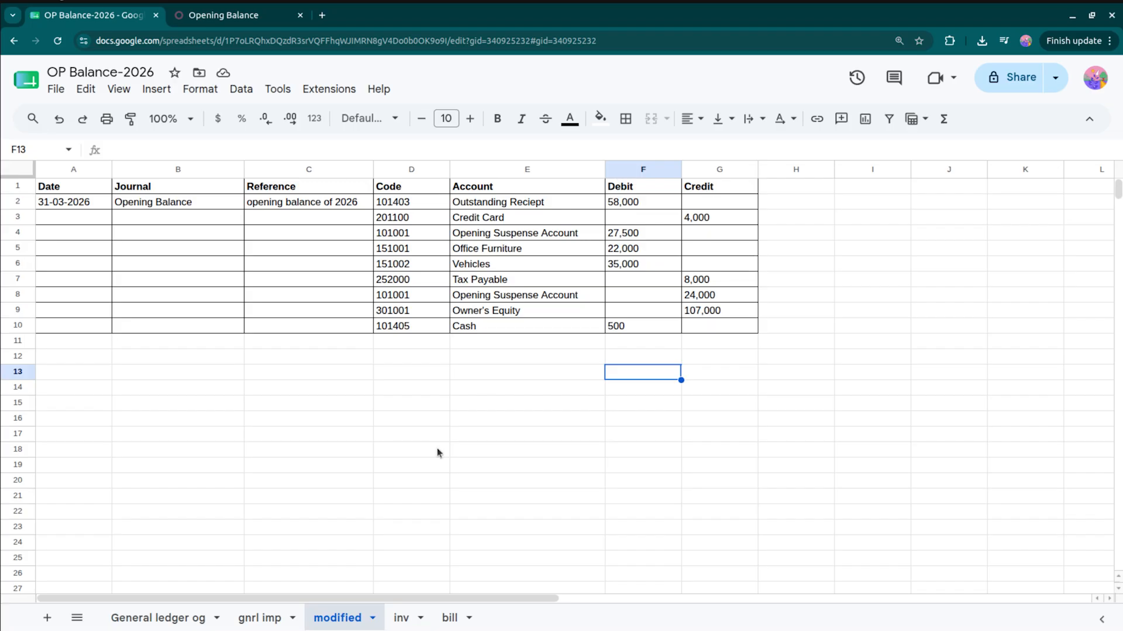
Step: Review the opening customer invoices on the inv sheet and the opening vendor bills on the bill sheet
{"action": "left_click", "coordinate": [400, 620]}
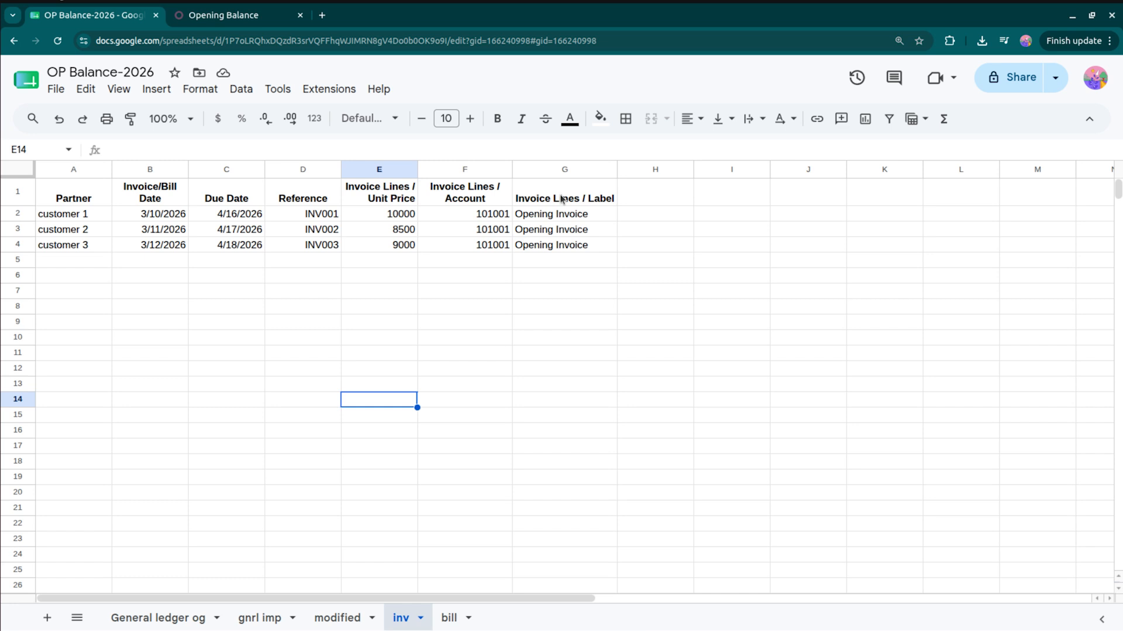
{"action": "left_click", "coordinate": [447, 618]}
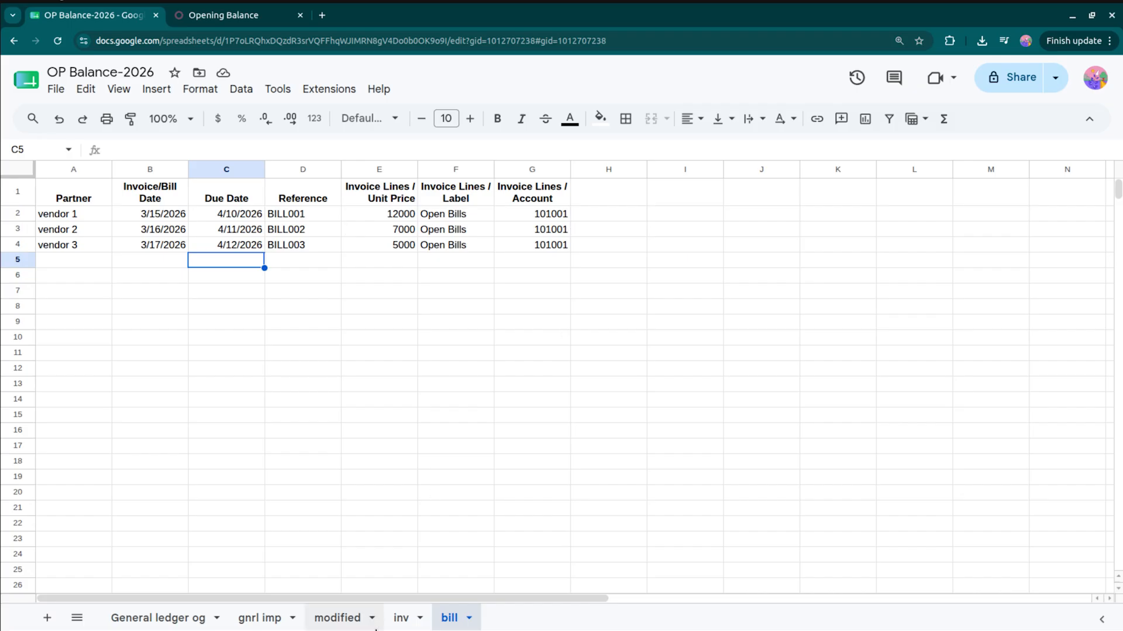
{"action": "left_click", "coordinate": [403, 618]}
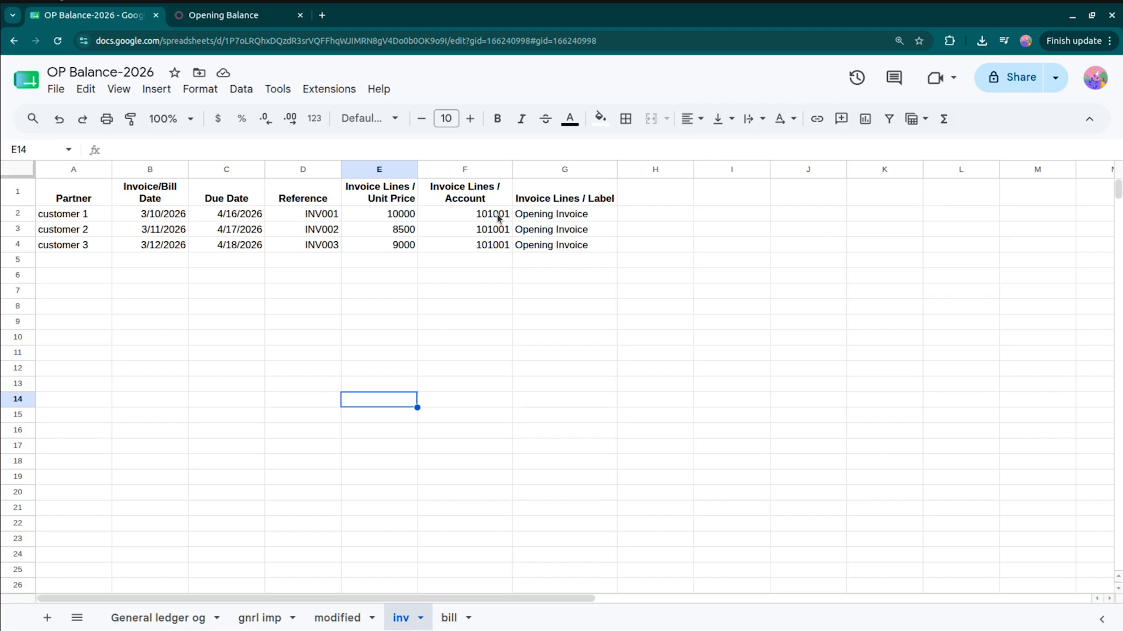
{"action": "left_click", "coordinate": [449, 619]}
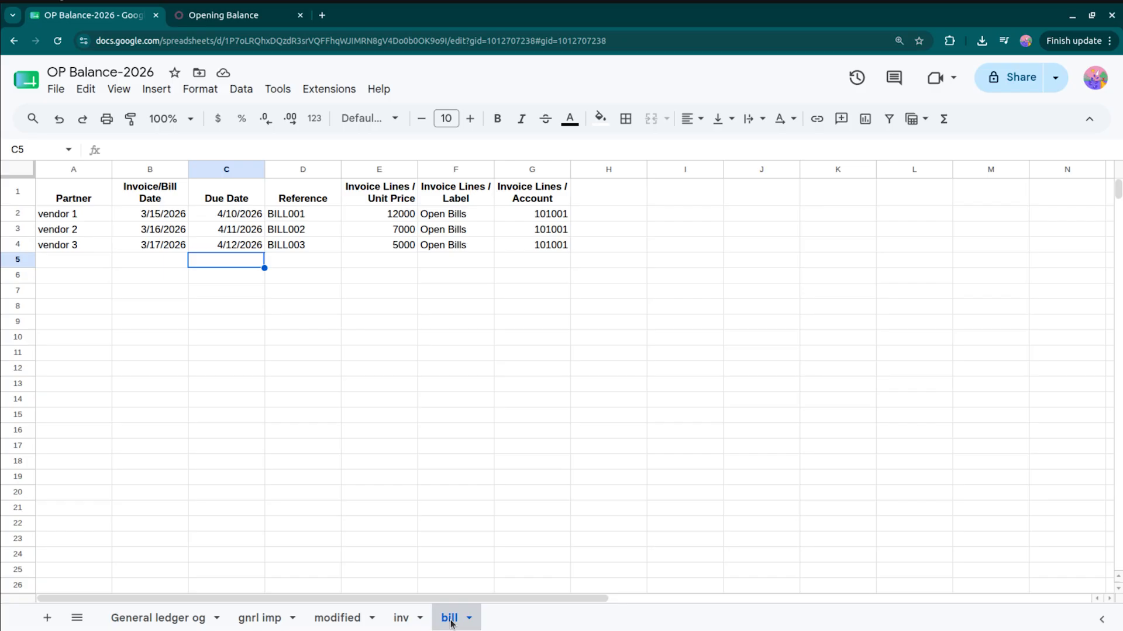
{"action": "left_click", "coordinate": [402, 626]}
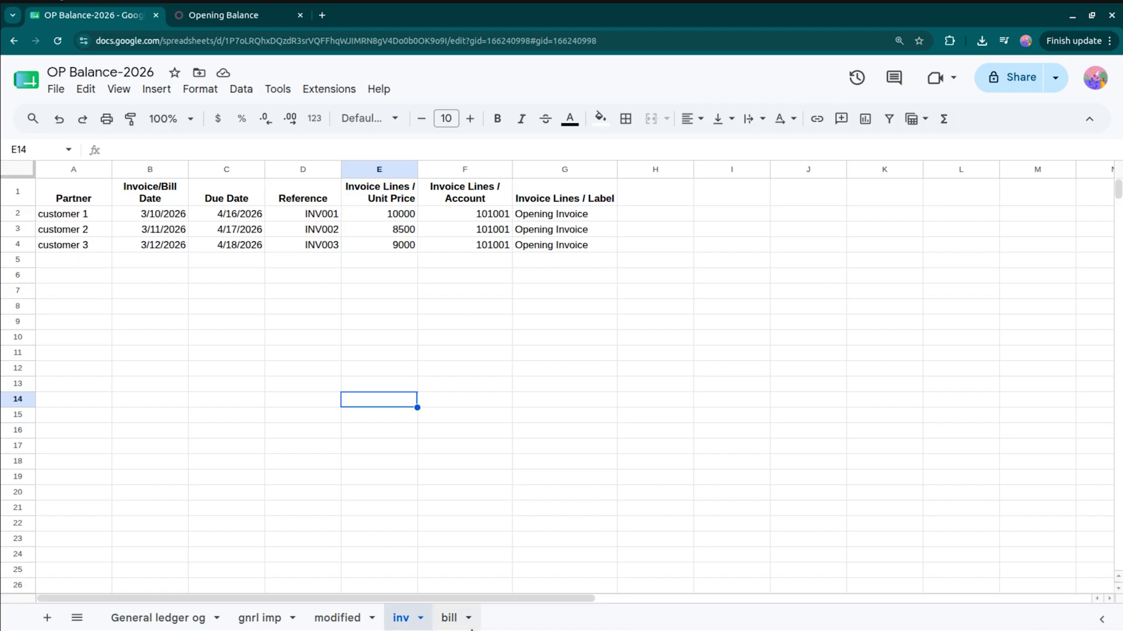
{"action": "left_click", "coordinate": [153, 618]}
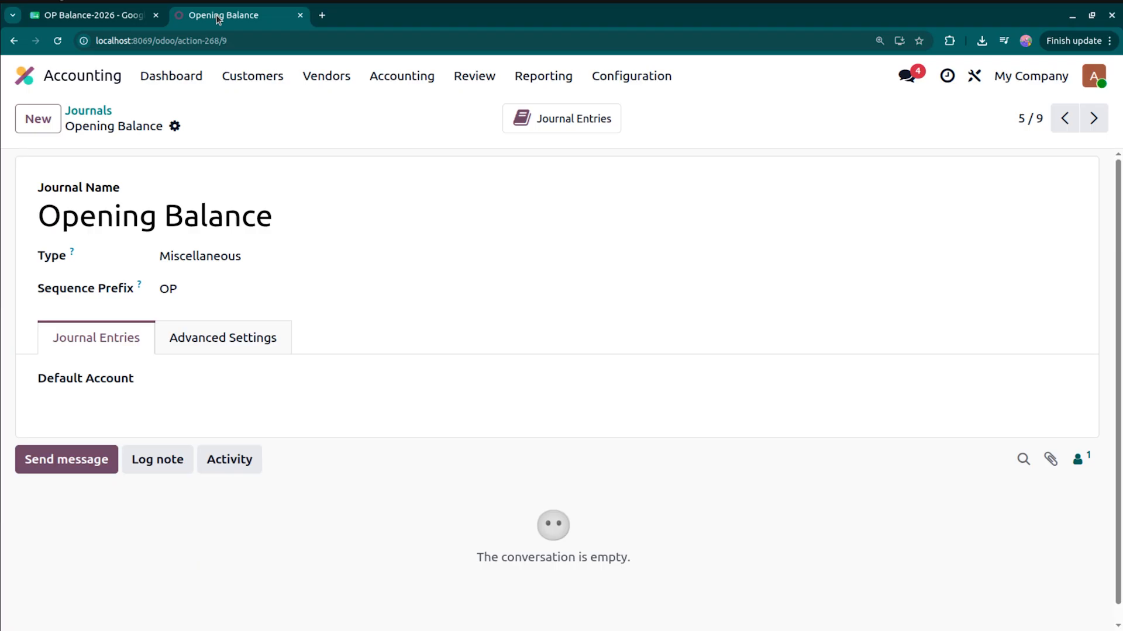
Step: Switch to Odoo Accounting and open the Journal Entries list, discarding the blank entry started there
{"action": "left_click", "coordinate": [174, 81]}
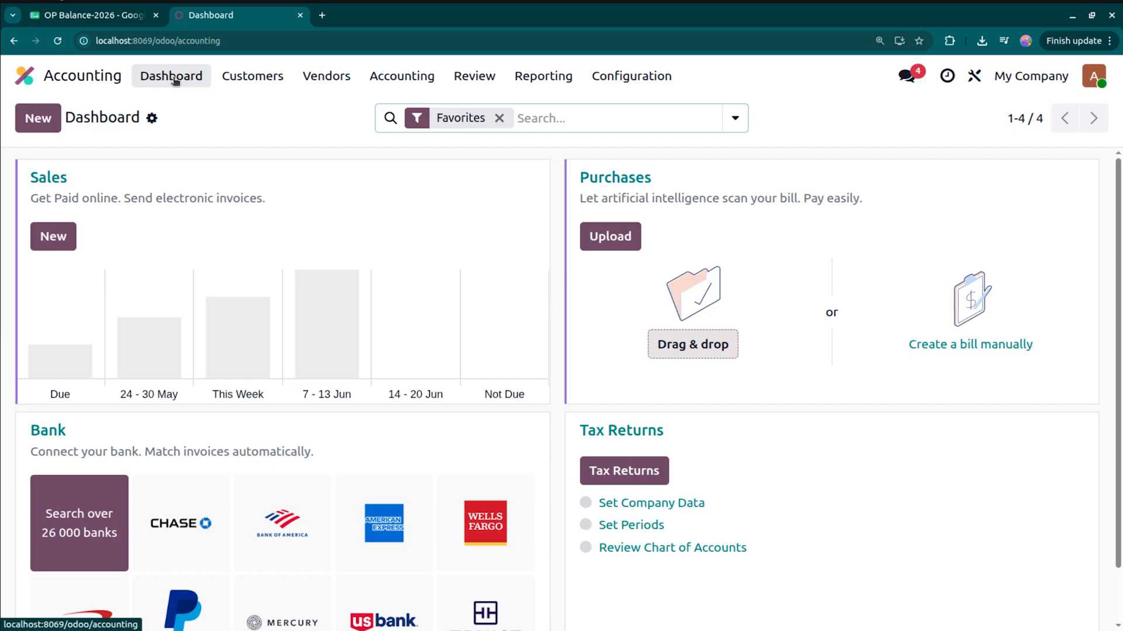
{"action": "left_click", "coordinate": [425, 84]}
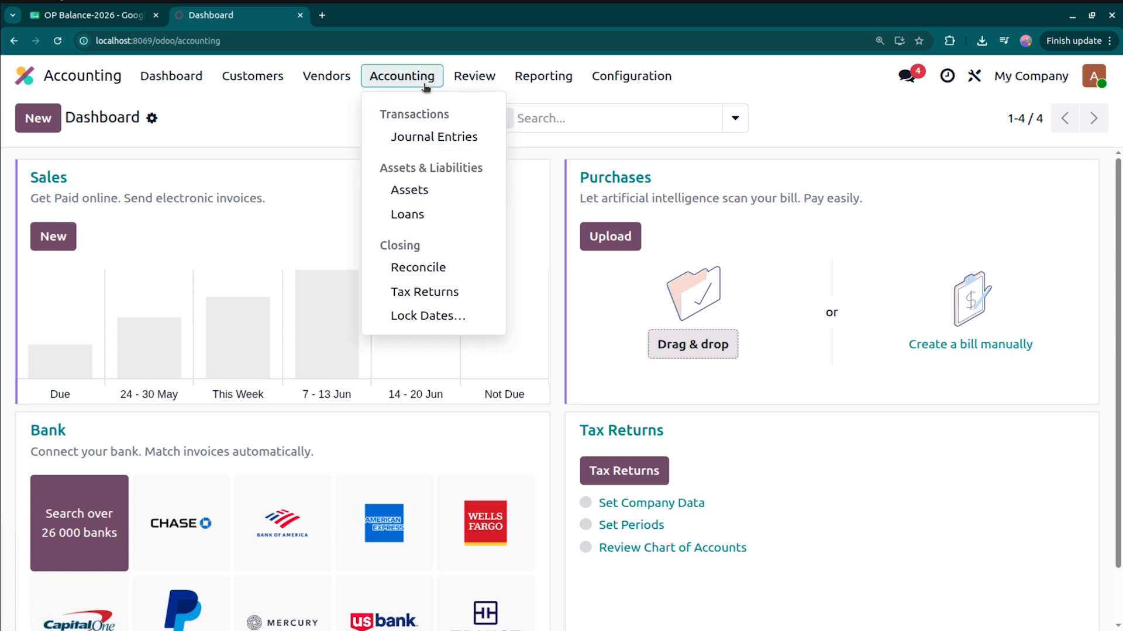
{"action": "left_click", "coordinate": [410, 141]}
{"action": "left_click", "coordinate": [41, 122]}
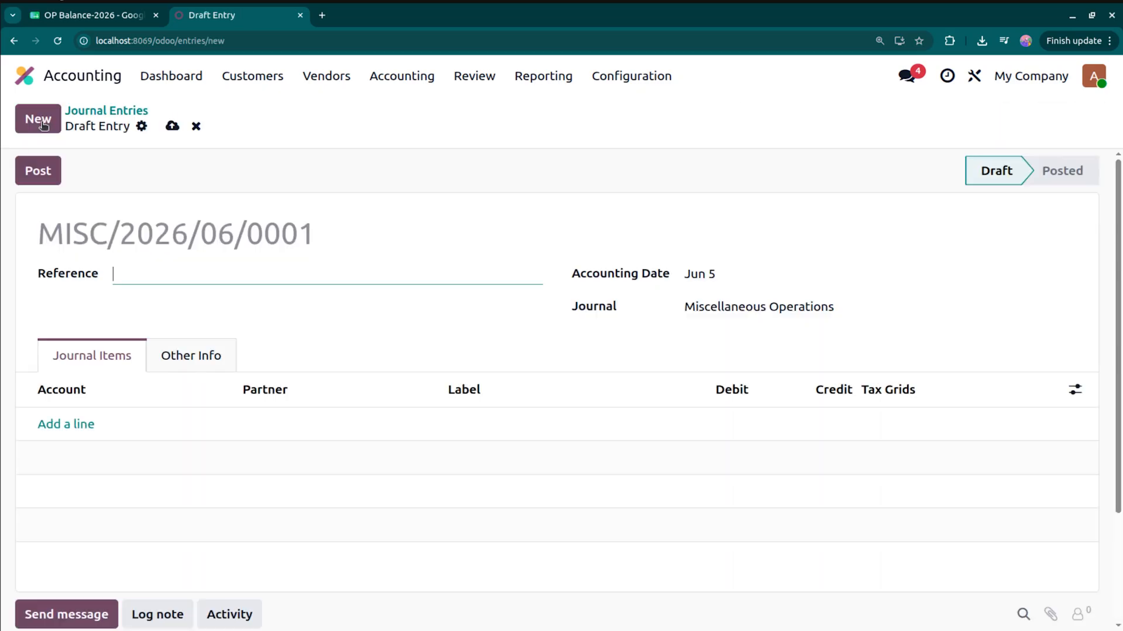
{"action": "left_click", "coordinate": [197, 127]}
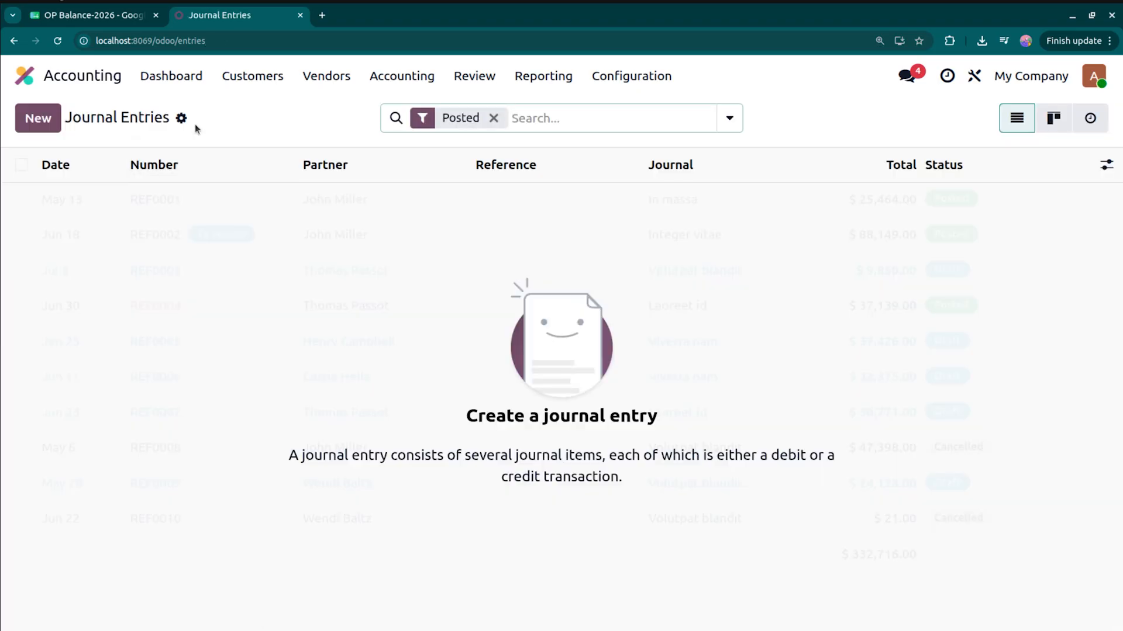
Step: Start a record import for journal entries and upload OP Balance -2026.xlsx from the Downloads folder
{"action": "left_click", "coordinate": [181, 118]}
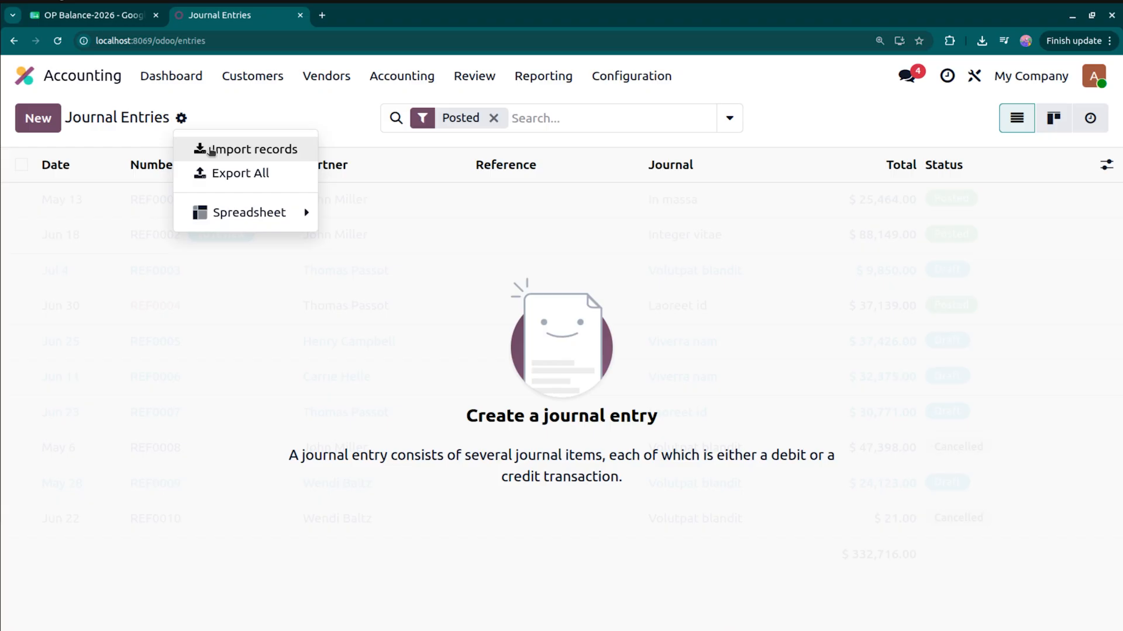
{"action": "left_click", "coordinate": [212, 149]}
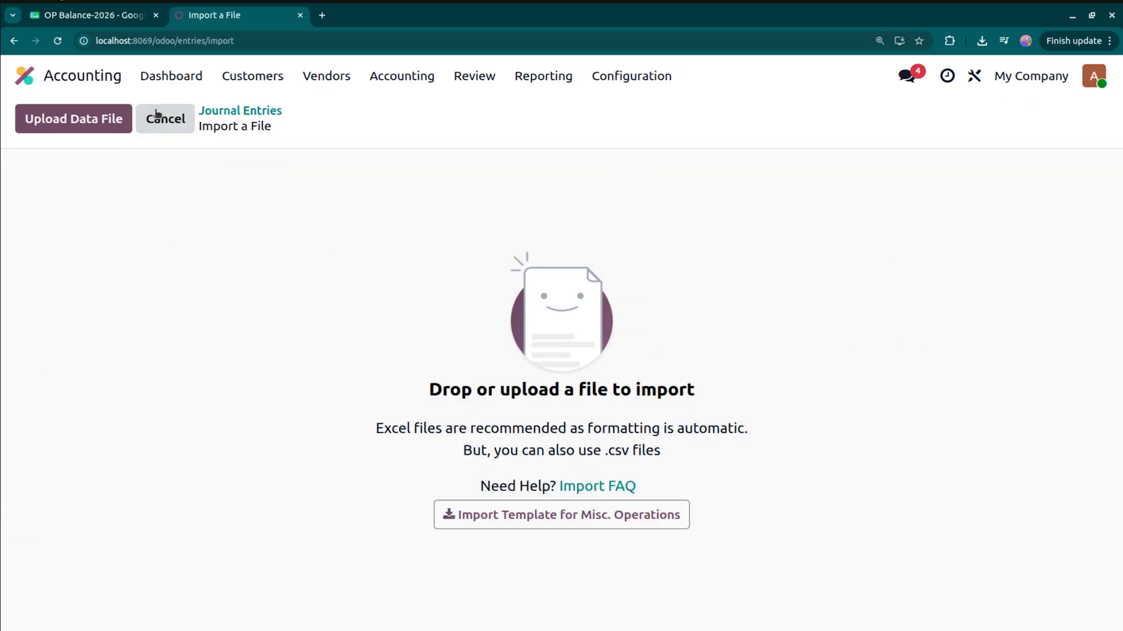
{"action": "left_click", "coordinate": [101, 130]}
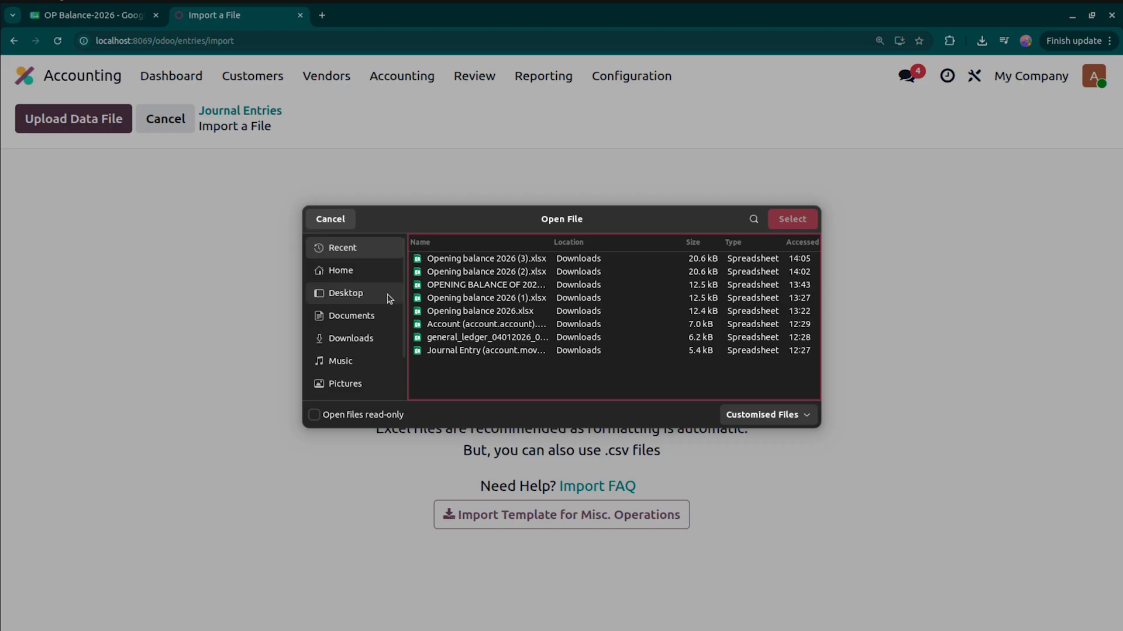
{"action": "left_click", "coordinate": [367, 344]}
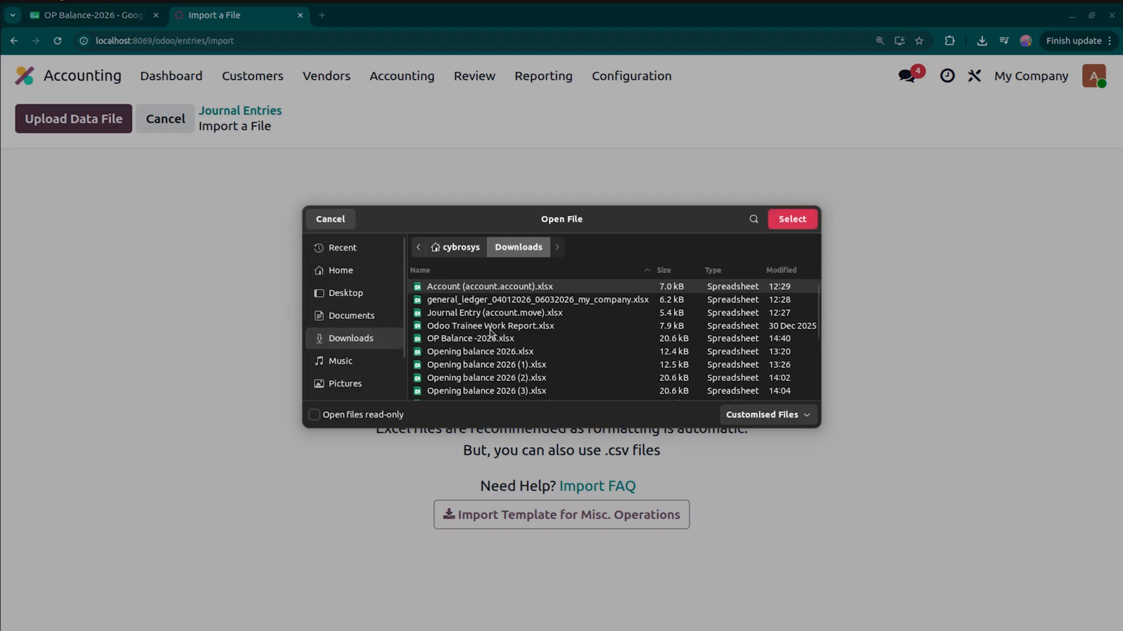
{"action": "left_click", "coordinate": [490, 343]}
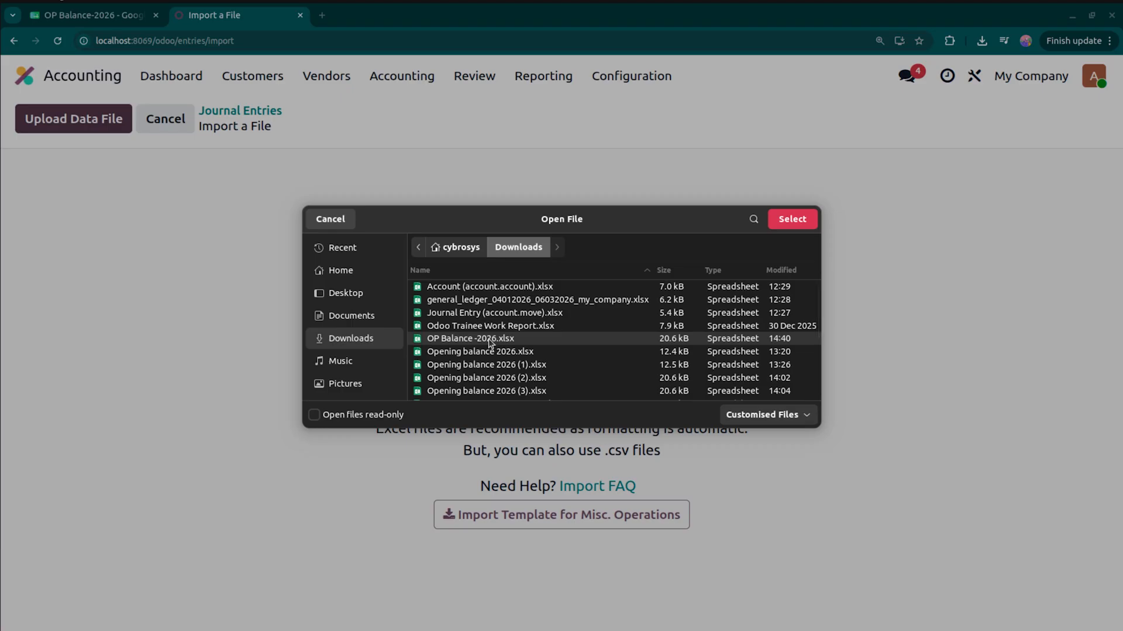
{"action": "left_click", "coordinate": [796, 220]}
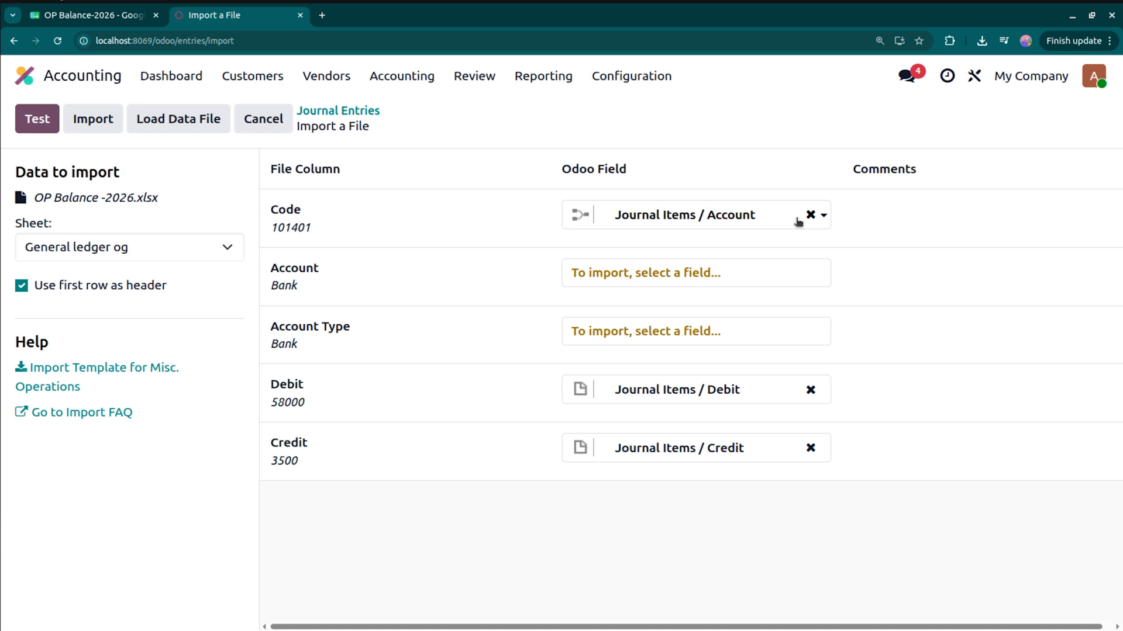
Step: Choose the modified sheet as the import source, test its data and import the opening balance entry
{"action": "left_click", "coordinate": [178, 251]}
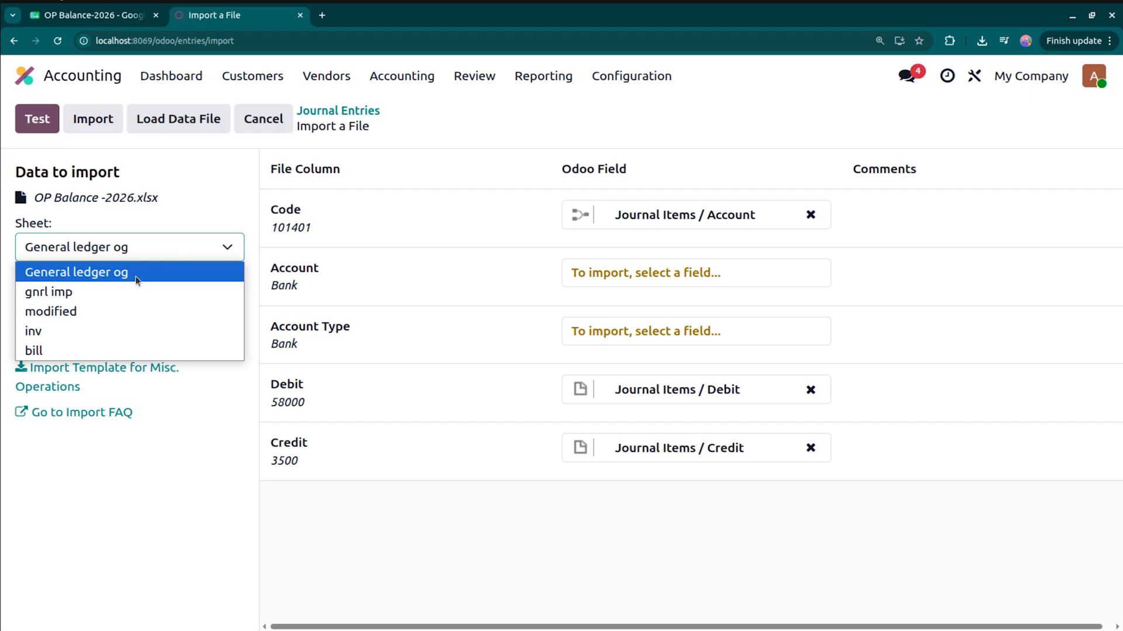
{"action": "left_click", "coordinate": [115, 314]}
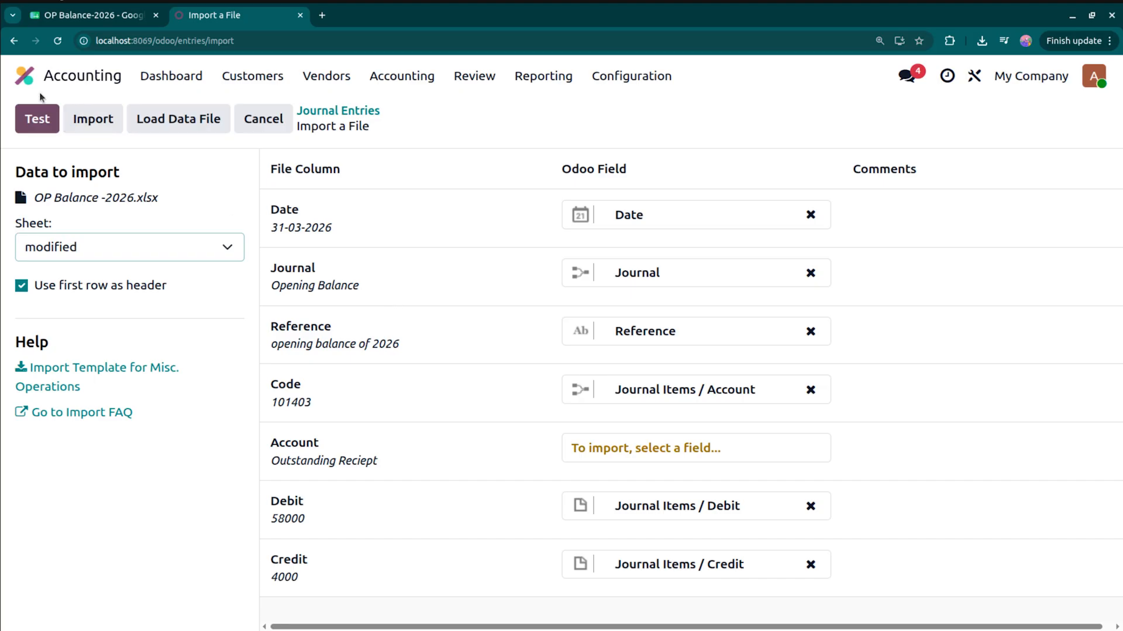
{"action": "left_click", "coordinate": [41, 122]}
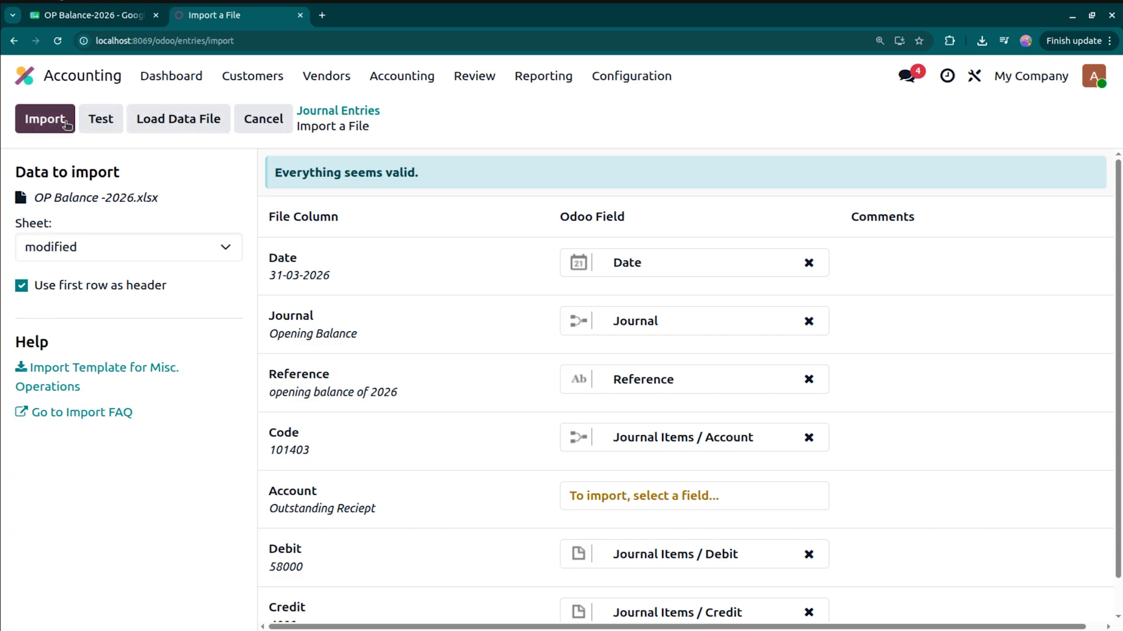
{"action": "left_click", "coordinate": [59, 124]}
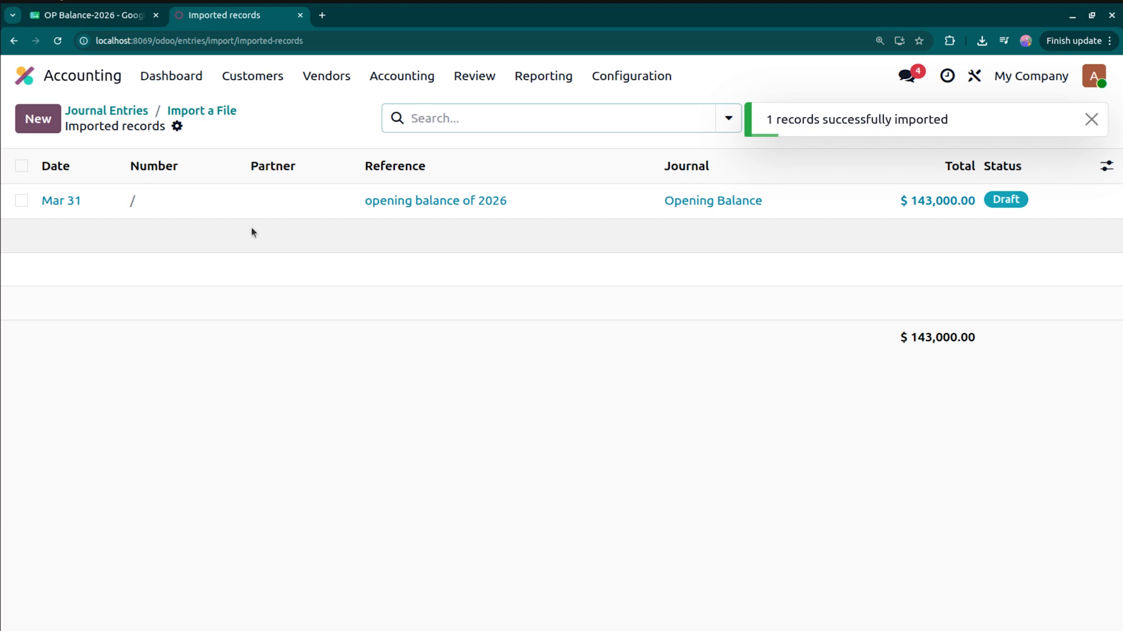
Step: Open the imported draft entry with the reference "opening balance of 2026" and review its journal items
{"action": "left_click", "coordinate": [243, 199]}
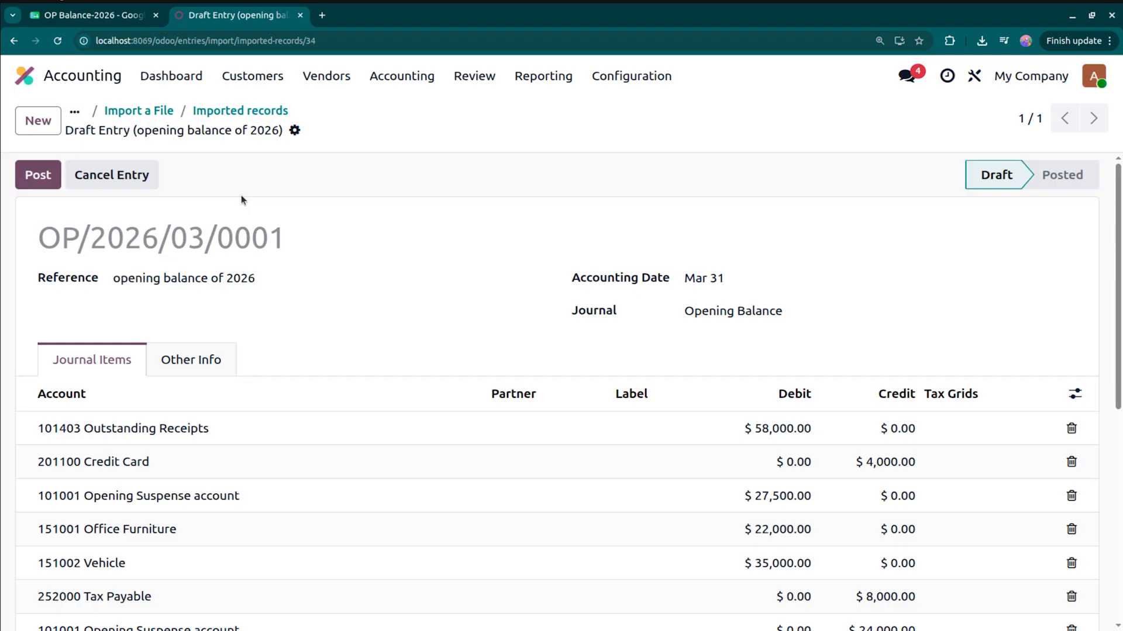
{"action": "scroll", "coordinate": [275, 285], "scroll_direction": "down", "scroll_amount": 2}
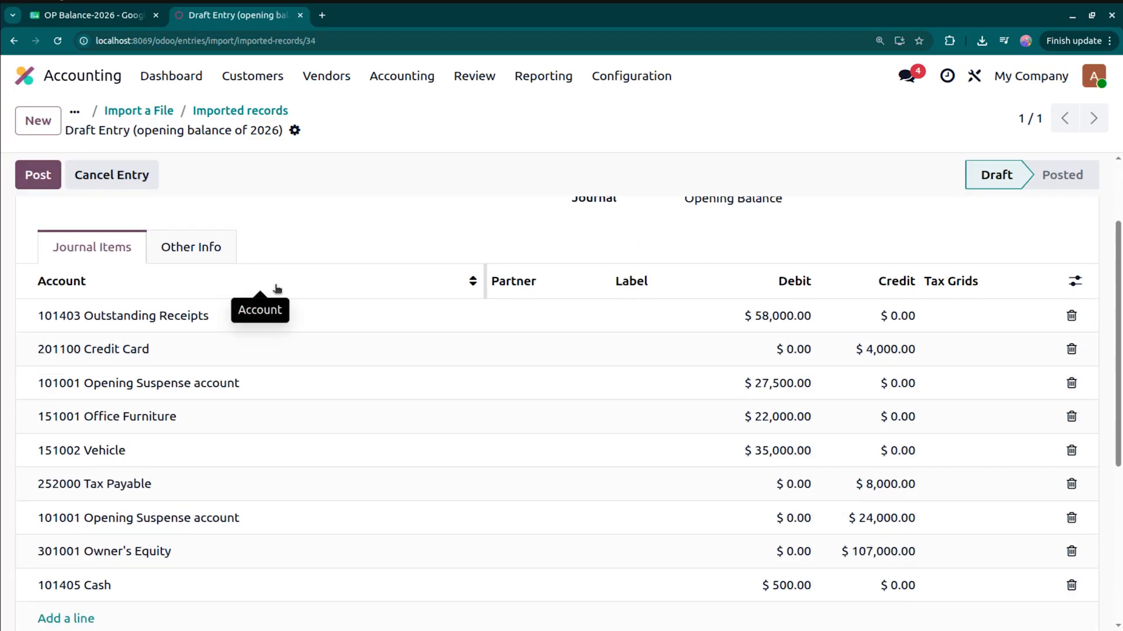
{"action": "scroll", "coordinate": [275, 286], "scroll_direction": "up", "scroll_amount": 2}
{"action": "scroll", "coordinate": [275, 285], "scroll_direction": "down", "scroll_amount": 2}
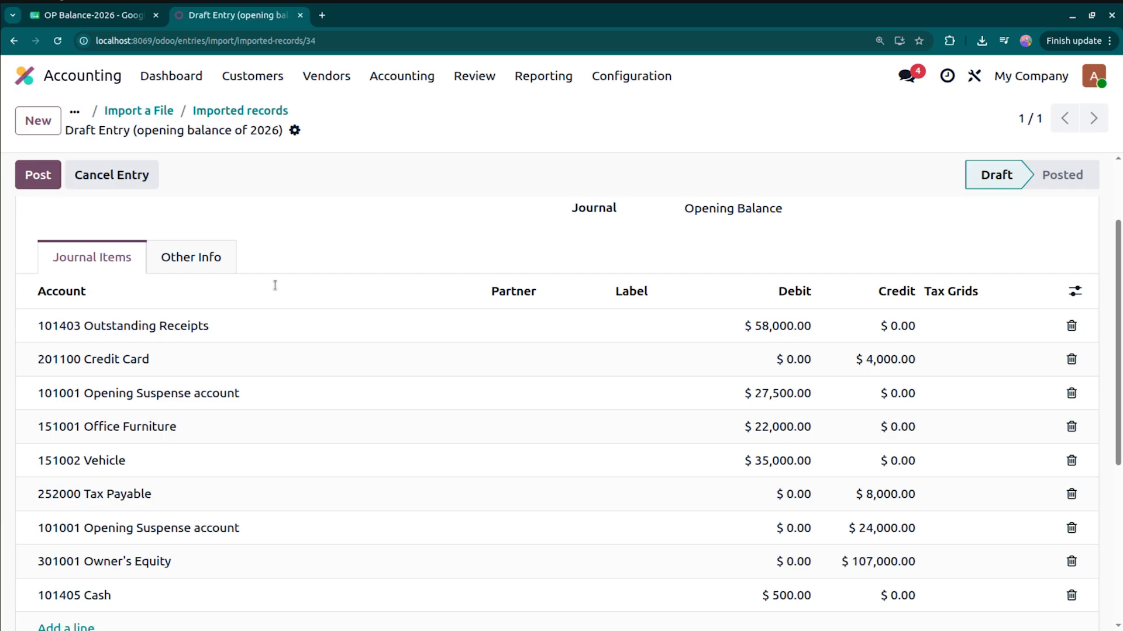
Step: Check the imported opening entry's accounting date, journal, items and debit and credit totals, and post the entry
{"action": "scroll", "coordinate": [273, 283], "scroll_direction": "up", "scroll_amount": 2}
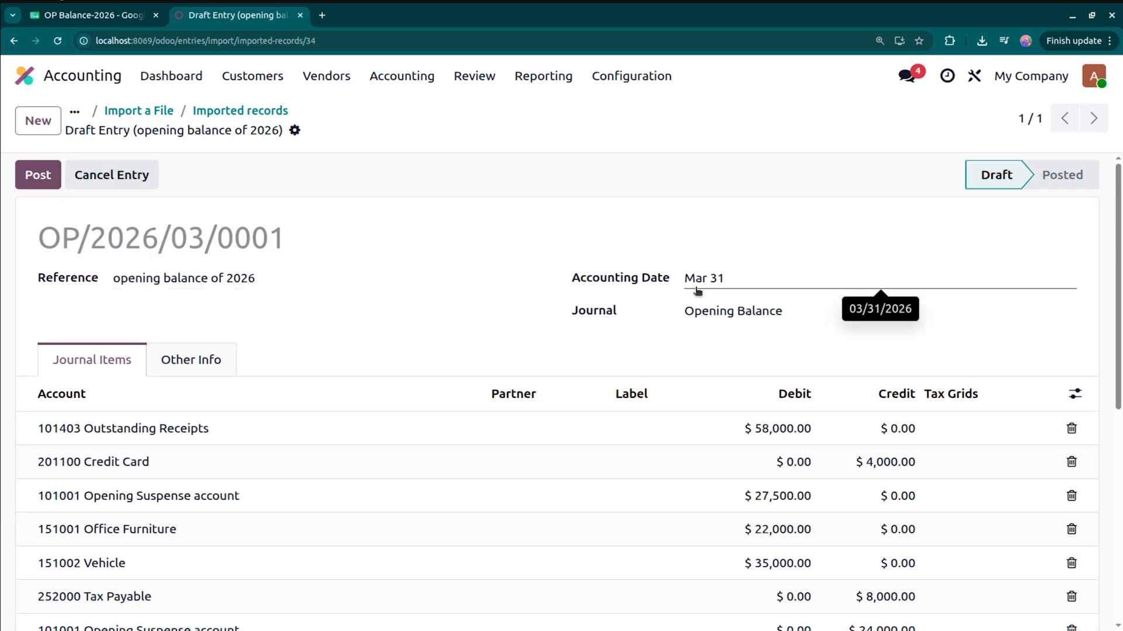
{"action": "scroll", "coordinate": [745, 326], "scroll_direction": "down", "scroll_amount": 2}
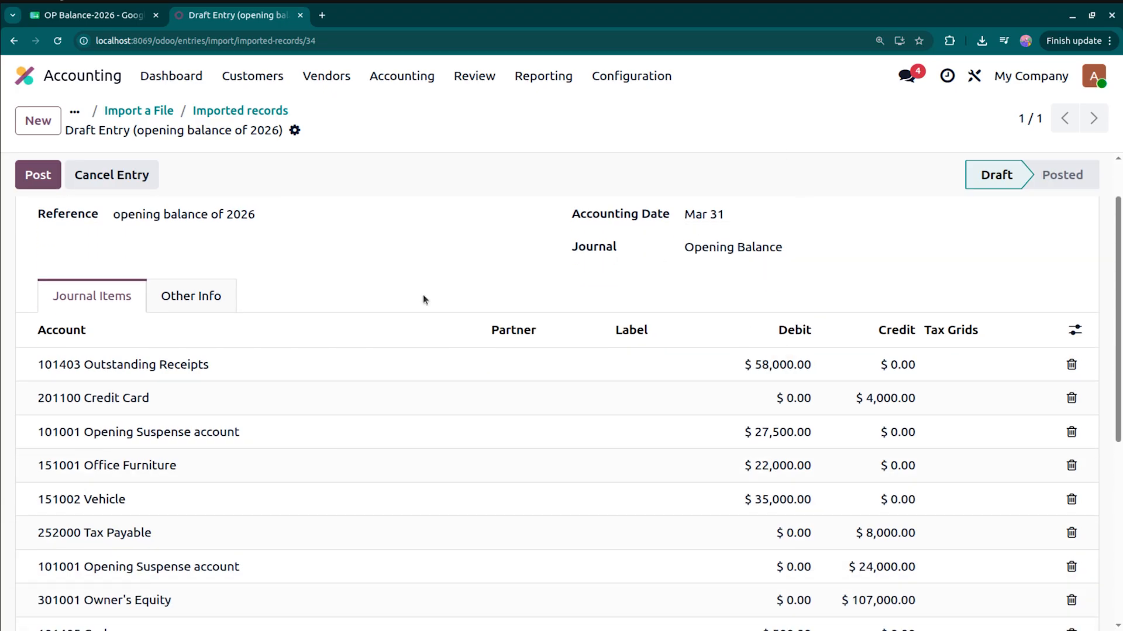
{"action": "scroll", "coordinate": [176, 354], "scroll_direction": "down", "scroll_amount": 5}
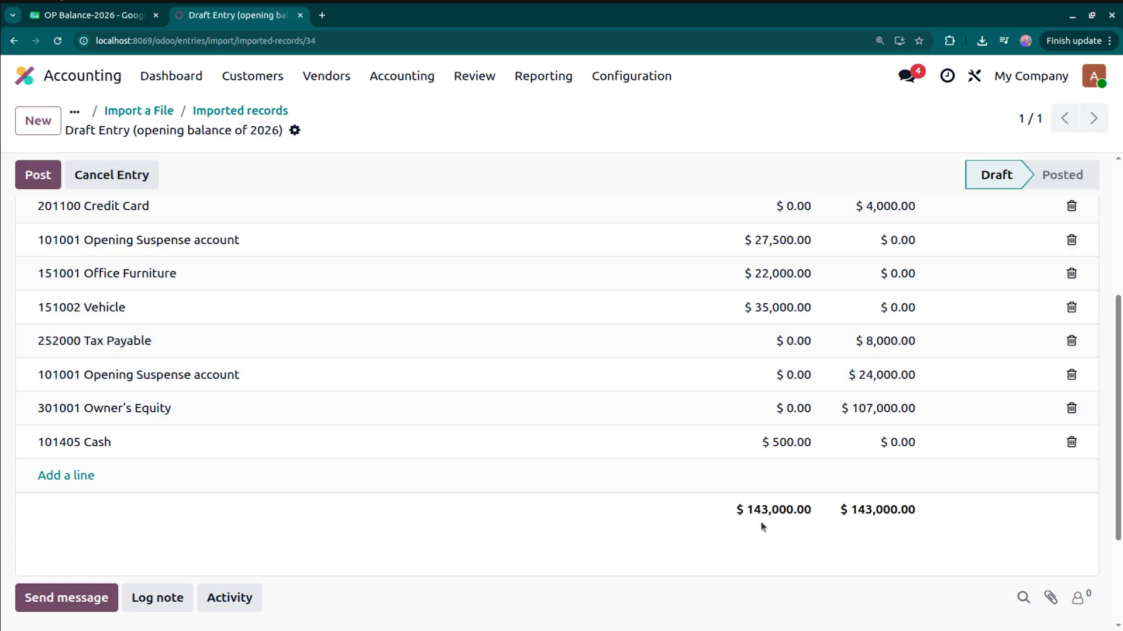
{"action": "scroll", "coordinate": [762, 526], "scroll_direction": "up", "scroll_amount": 3}
{"action": "scroll", "coordinate": [762, 524], "scroll_direction": "down", "scroll_amount": 4}
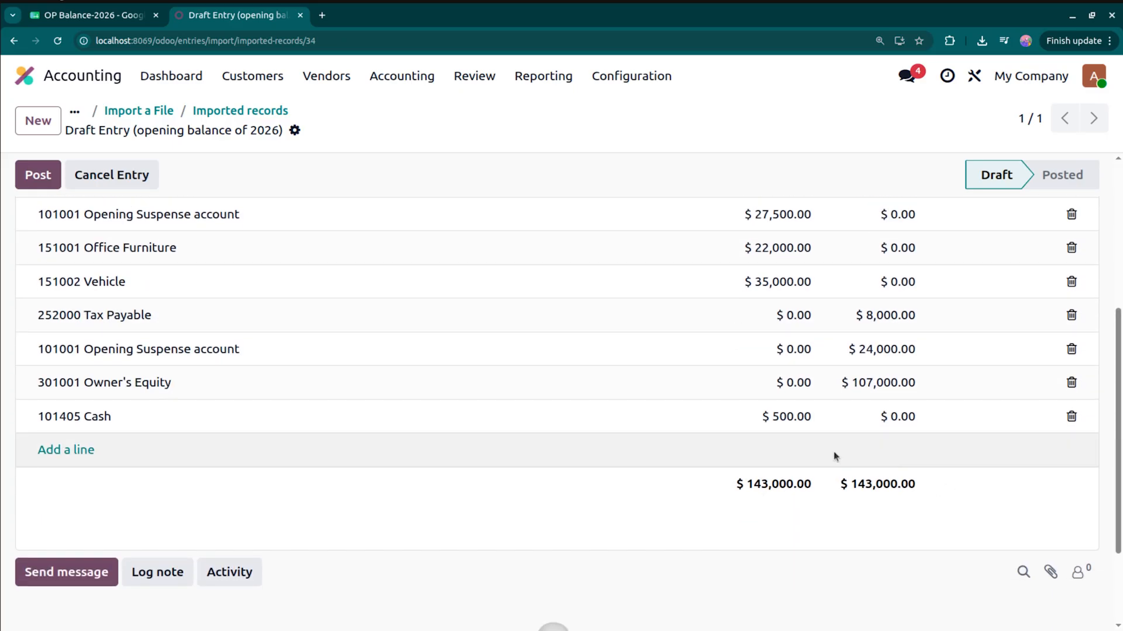
{"action": "scroll", "coordinate": [776, 496], "scroll_direction": "up", "scroll_amount": 2}
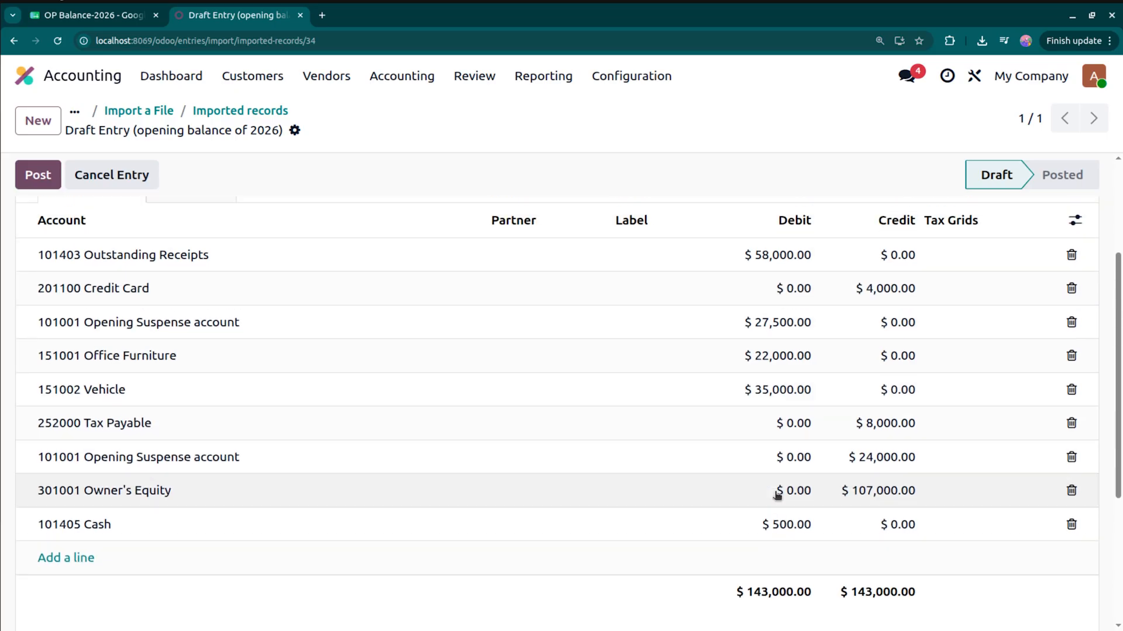
{"action": "scroll", "coordinate": [277, 604], "scroll_direction": "up", "scroll_amount": 3}
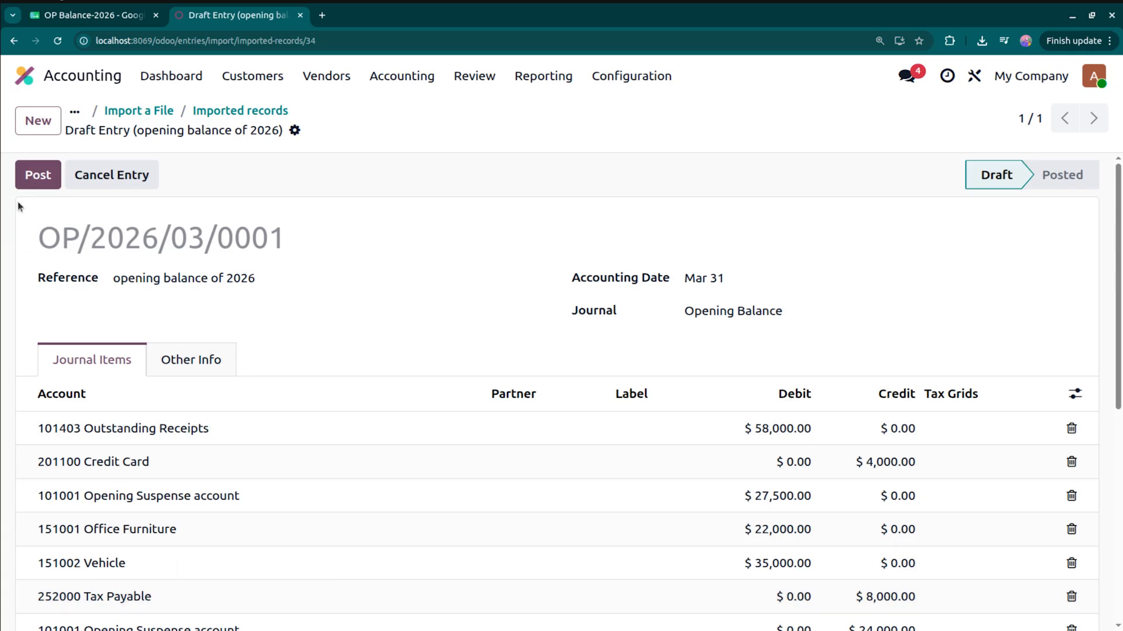
{"action": "left_click", "coordinate": [42, 180]}
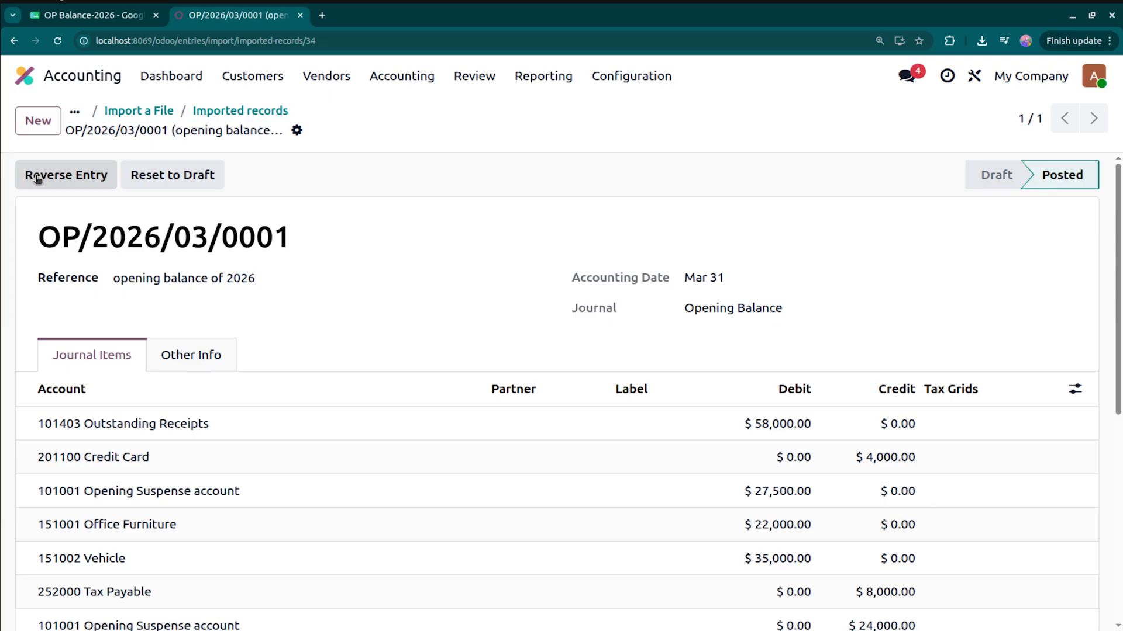
Step: Open the customer invoices list, start a record import and upload OP Balance -2026.xlsx from the recent files
{"action": "left_click", "coordinate": [247, 82]}
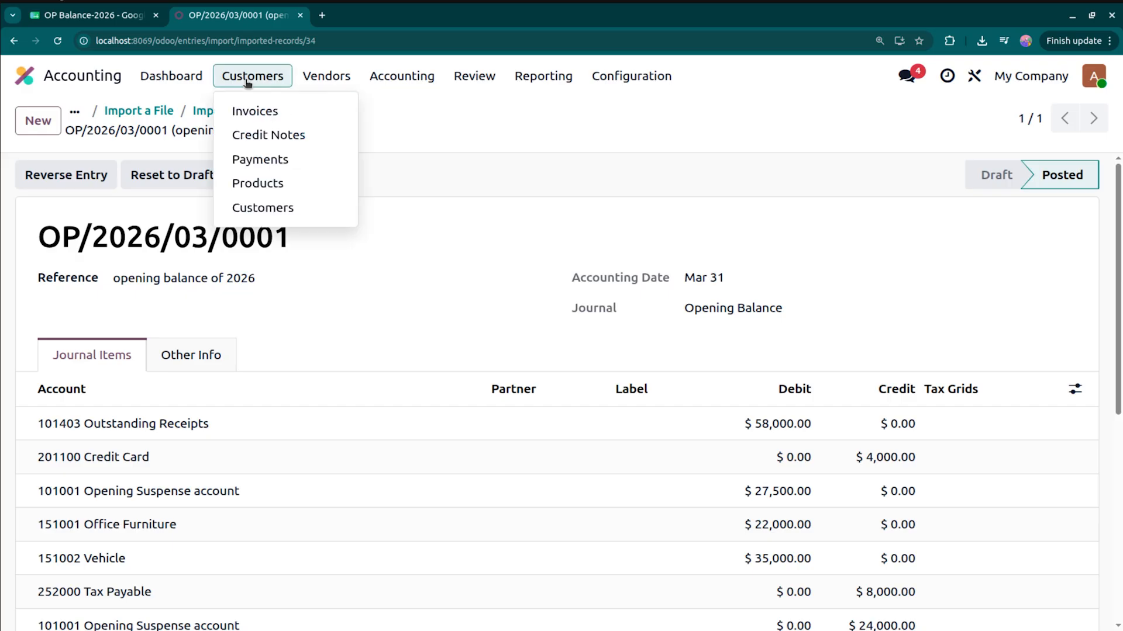
{"action": "left_click", "coordinate": [261, 119]}
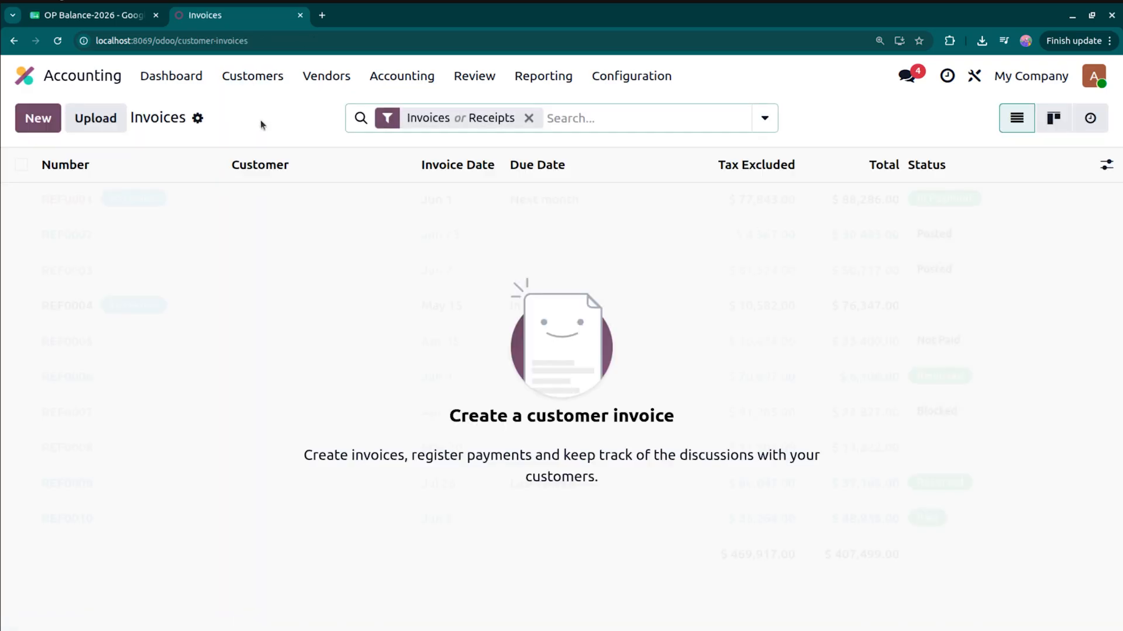
{"action": "left_click", "coordinate": [200, 119]}
{"action": "left_click", "coordinate": [244, 148]}
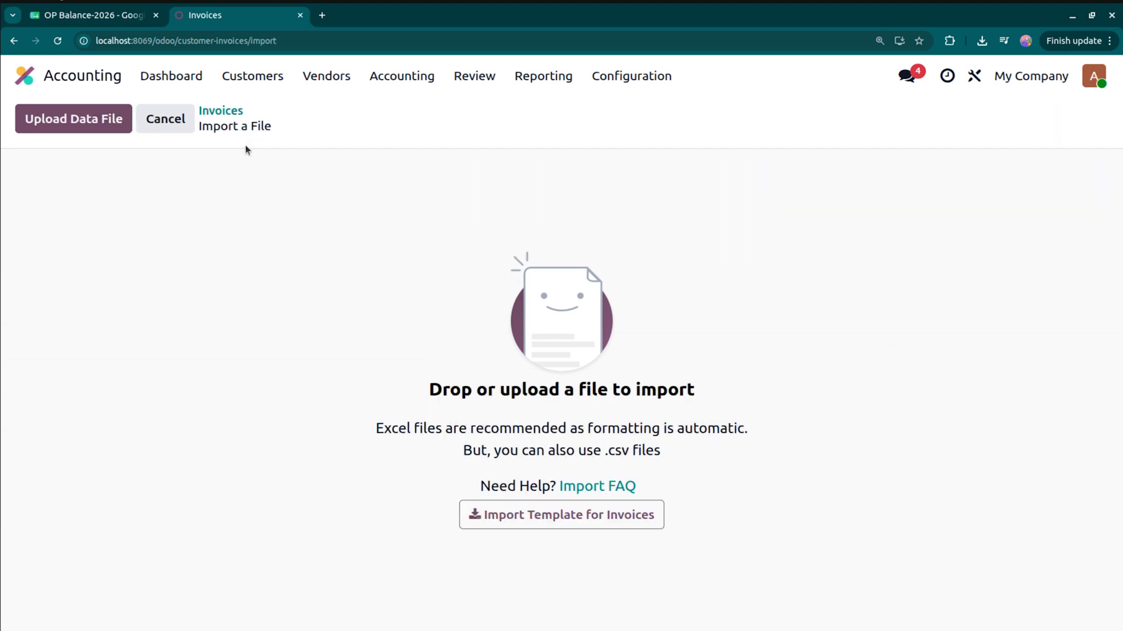
{"action": "left_click", "coordinate": [75, 125]}
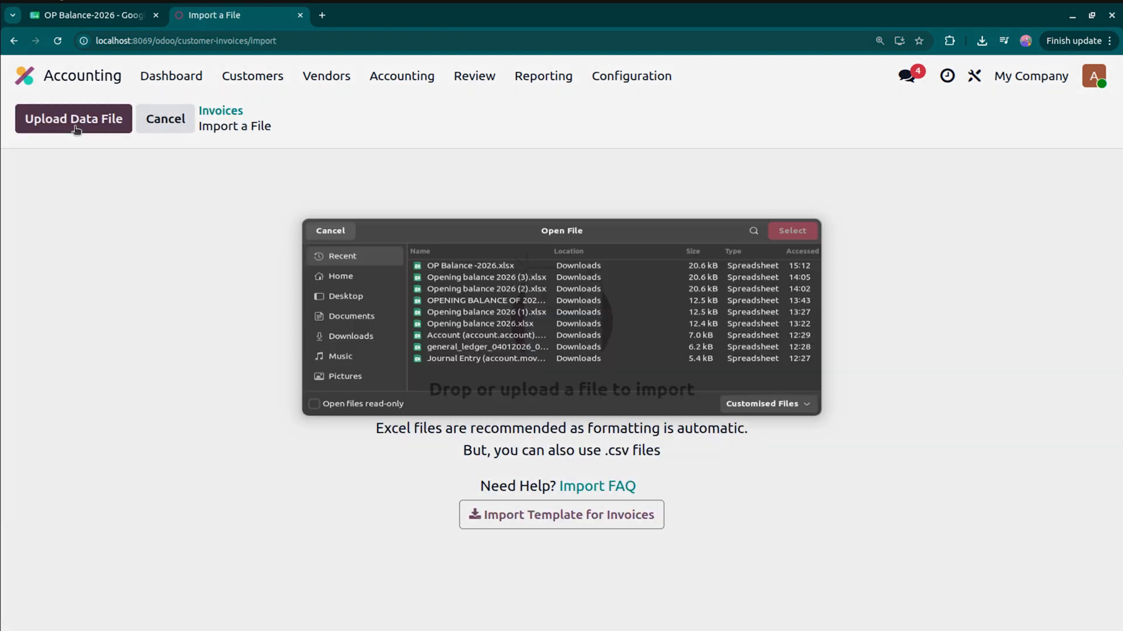
{"action": "left_click", "coordinate": [536, 259]}
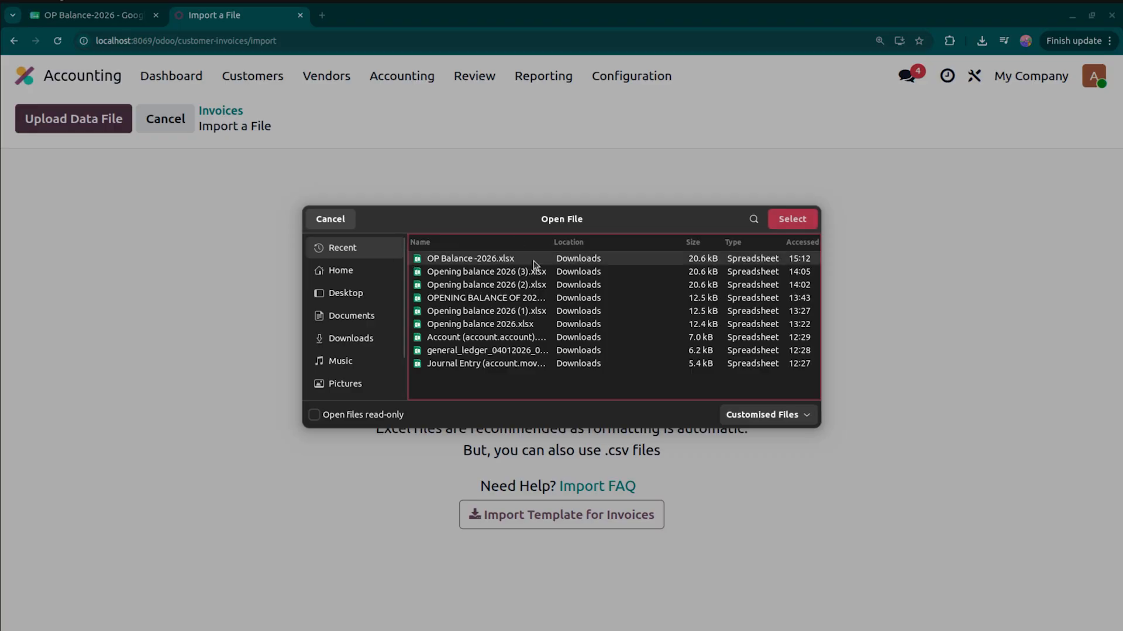
{"action": "left_click", "coordinate": [796, 226]}
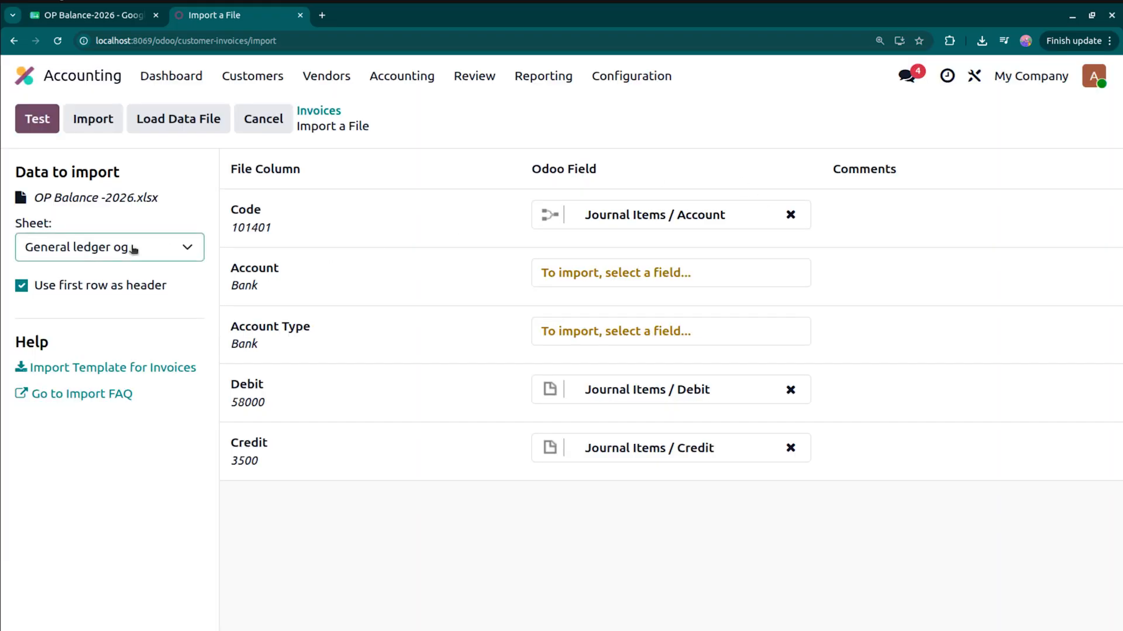
Step: Choose the inv sheet as the invoice import source and test its data with the suggested field mapping
{"action": "left_click", "coordinate": [135, 248]}
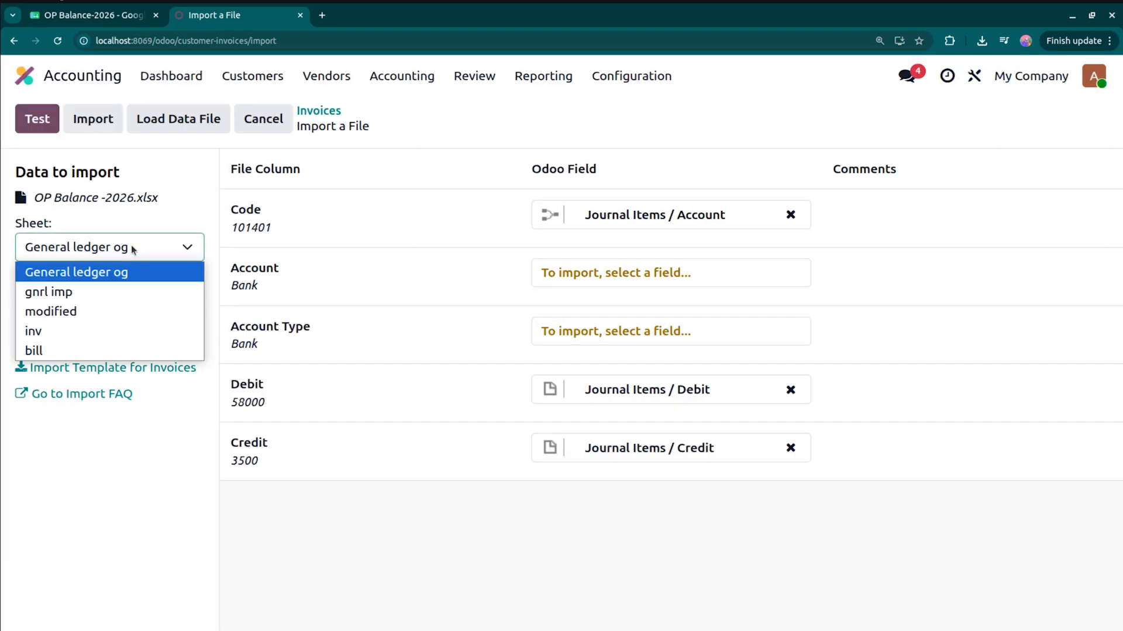
{"action": "left_click", "coordinate": [107, 334]}
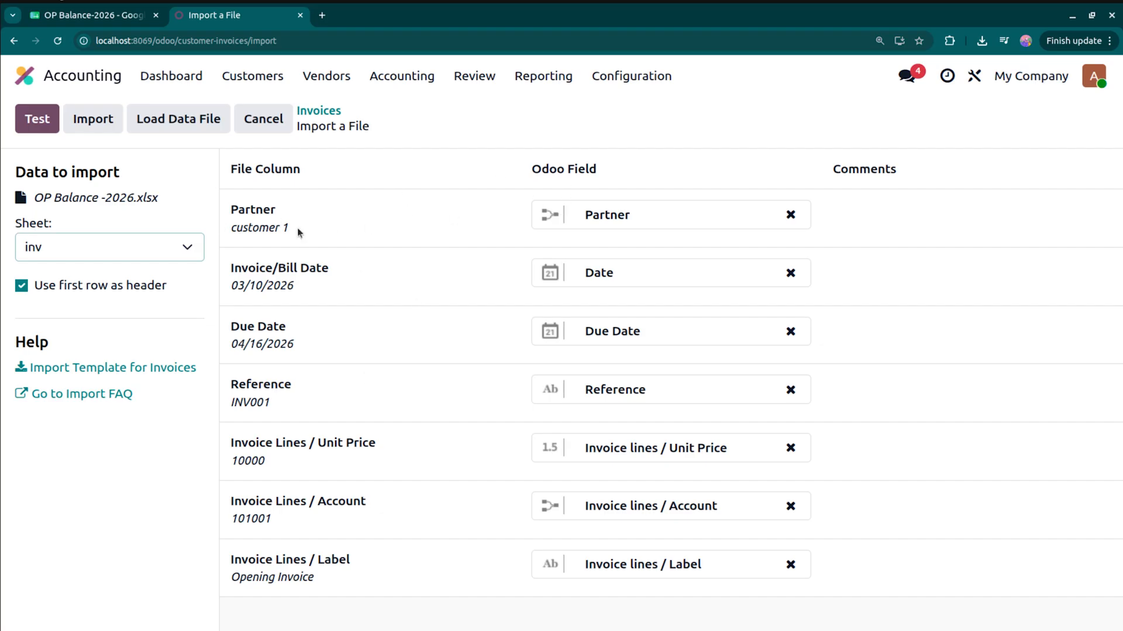
{"action": "mouse_move", "coordinate": [274, 233]}
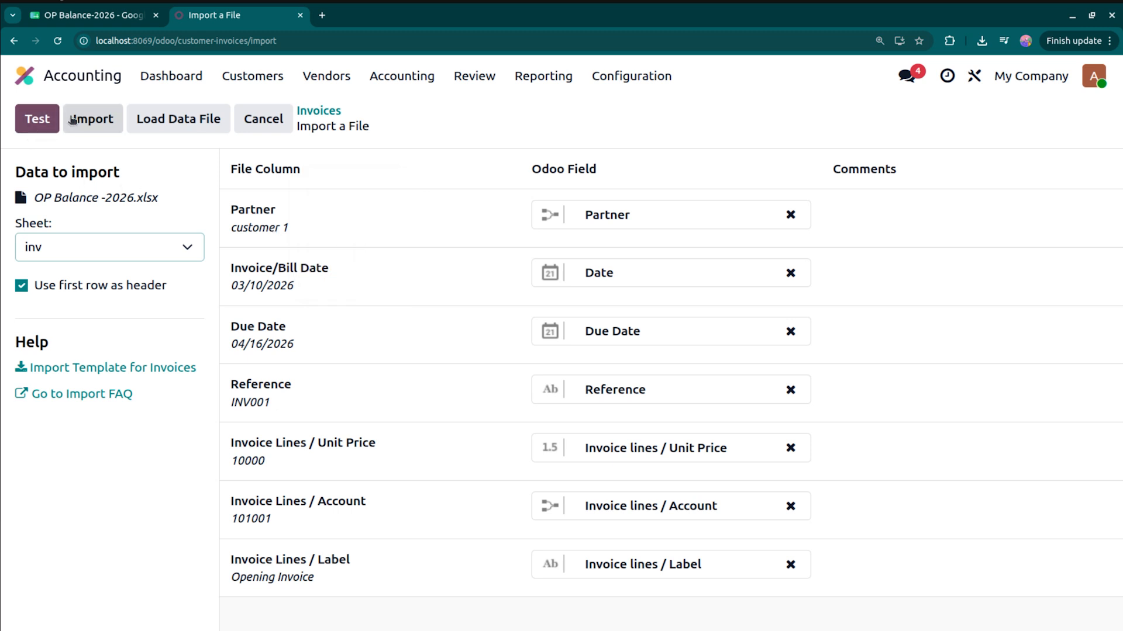
{"action": "left_click", "coordinate": [37, 121]}
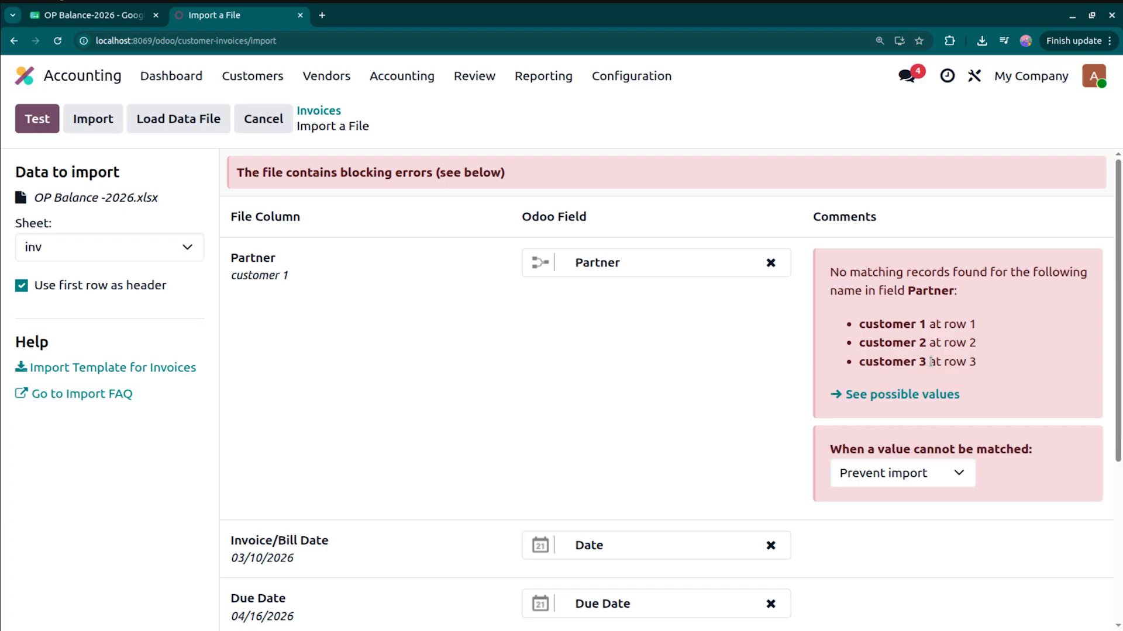
Step: Set unmatched Partner values to create new values, retest the inv sheet and import the invoices
{"action": "left_click", "coordinate": [897, 477]}
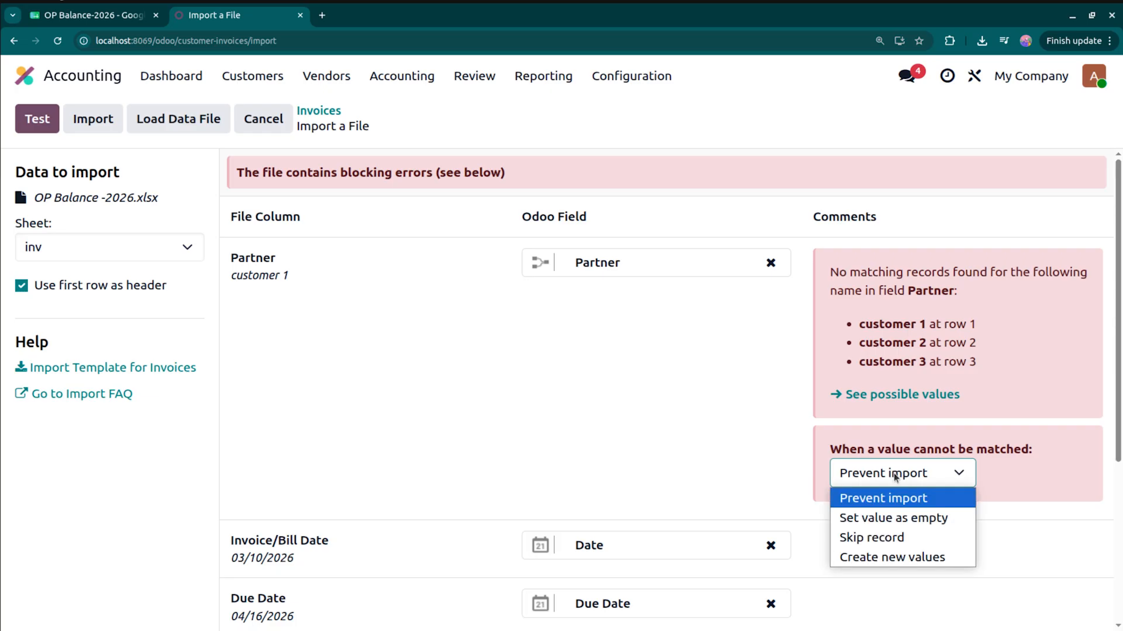
{"action": "left_click", "coordinate": [888, 558]}
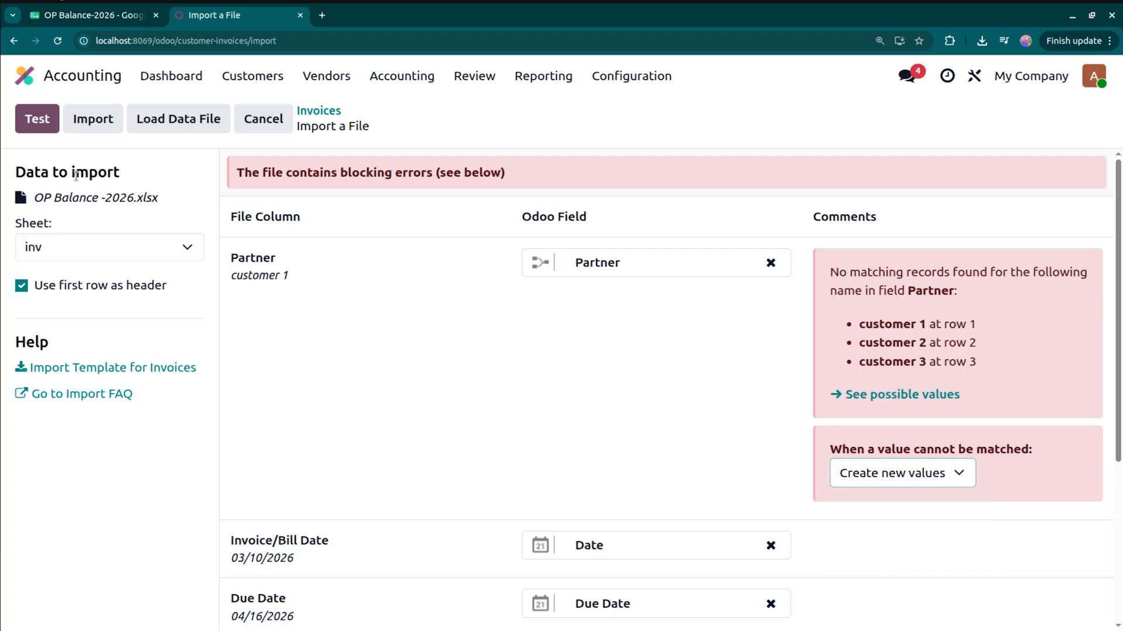
{"action": "left_click", "coordinate": [38, 119]}
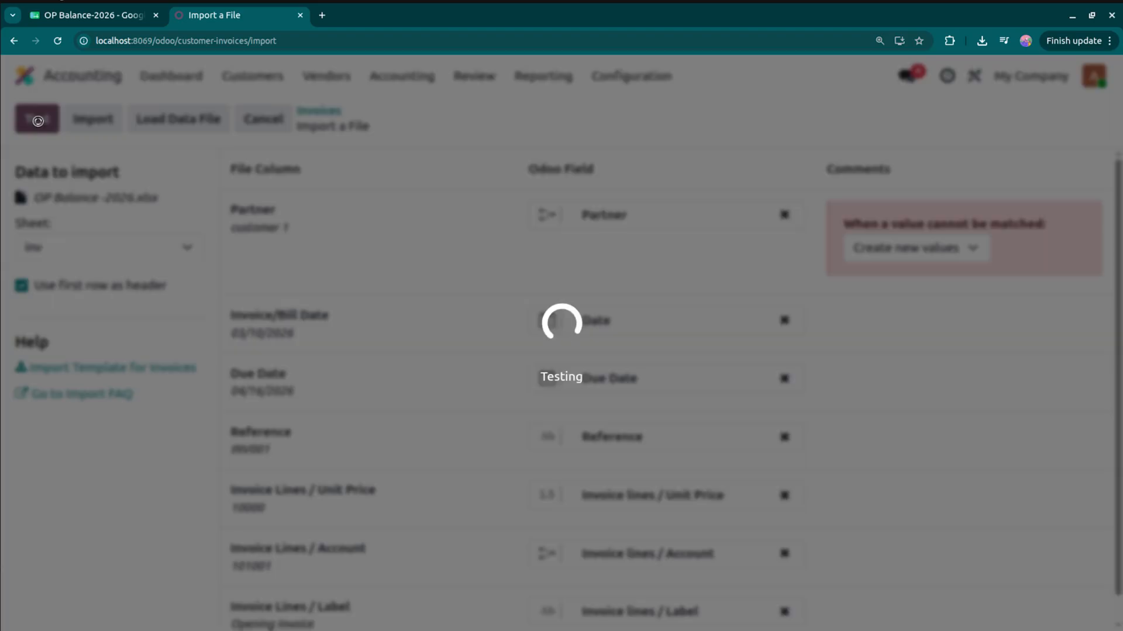
{"action": "scroll", "coordinate": [349, 228], "scroll_direction": "down", "scroll_amount": 2}
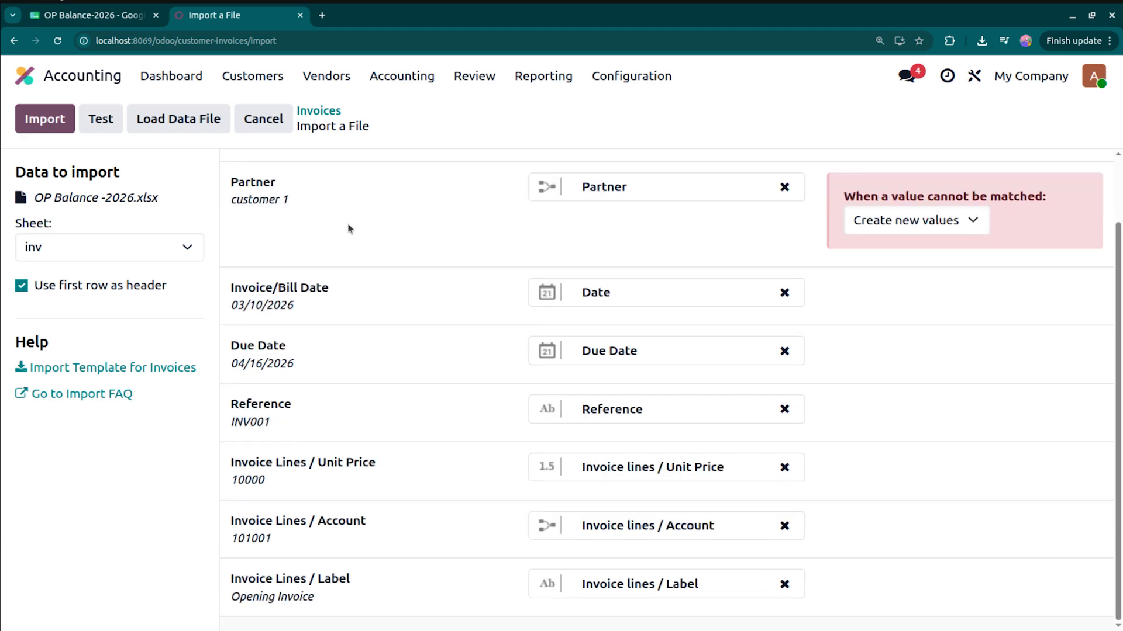
{"action": "scroll", "coordinate": [349, 228], "scroll_direction": "up", "scroll_amount": 2}
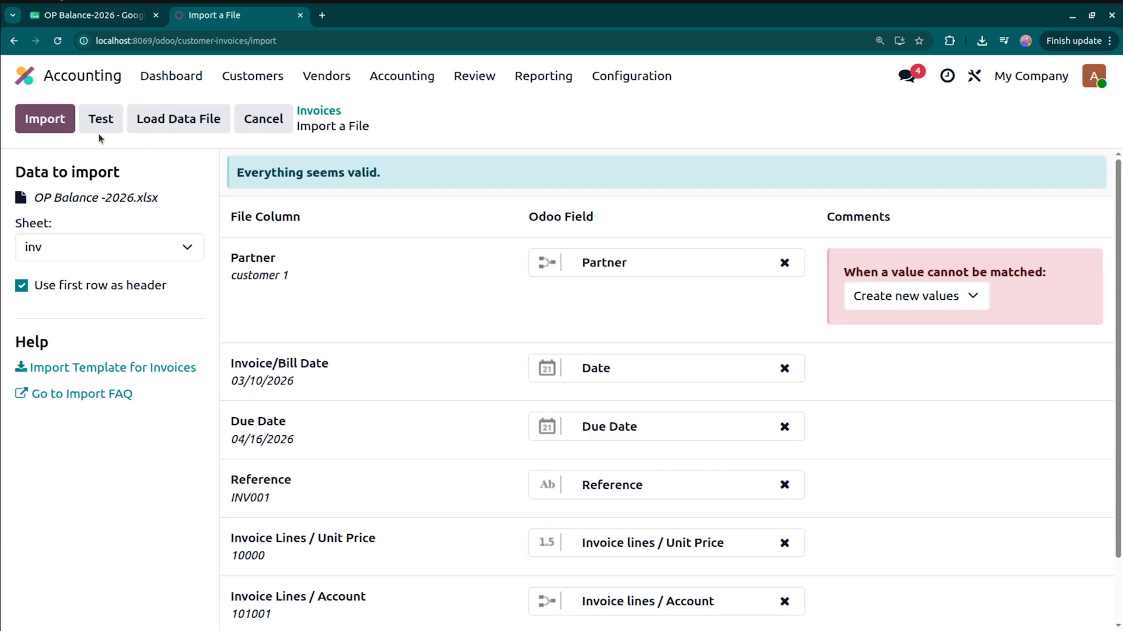
{"action": "left_click", "coordinate": [43, 124]}
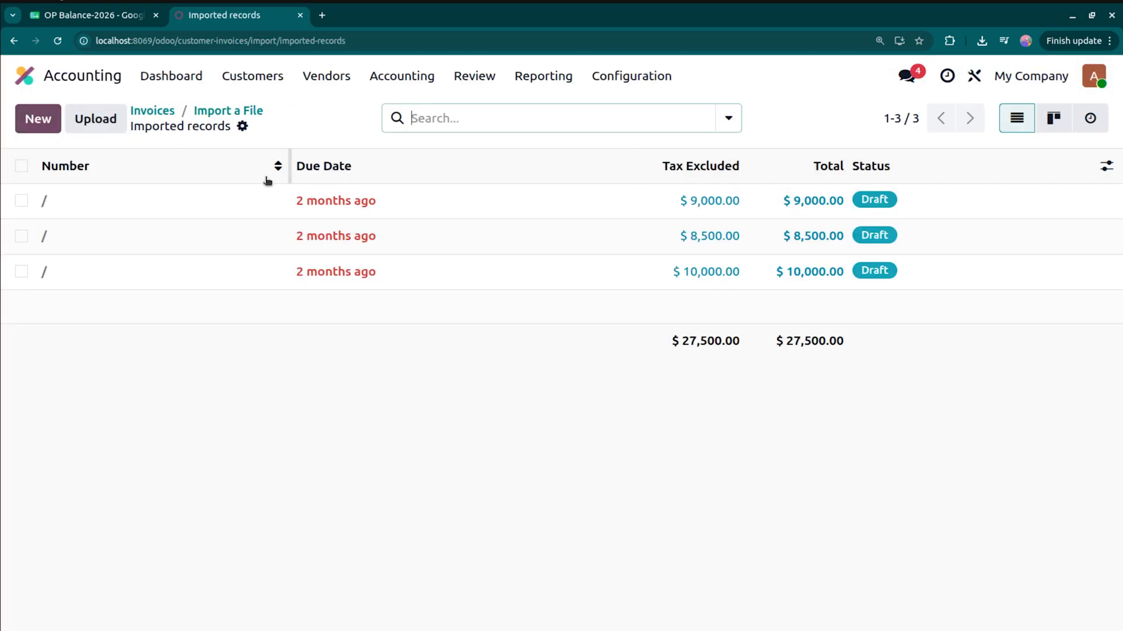
Step: Select all three imported draft invoices and confirm their entries together
{"action": "left_click", "coordinate": [21, 201]}
{"action": "left_click", "coordinate": [21, 235]}
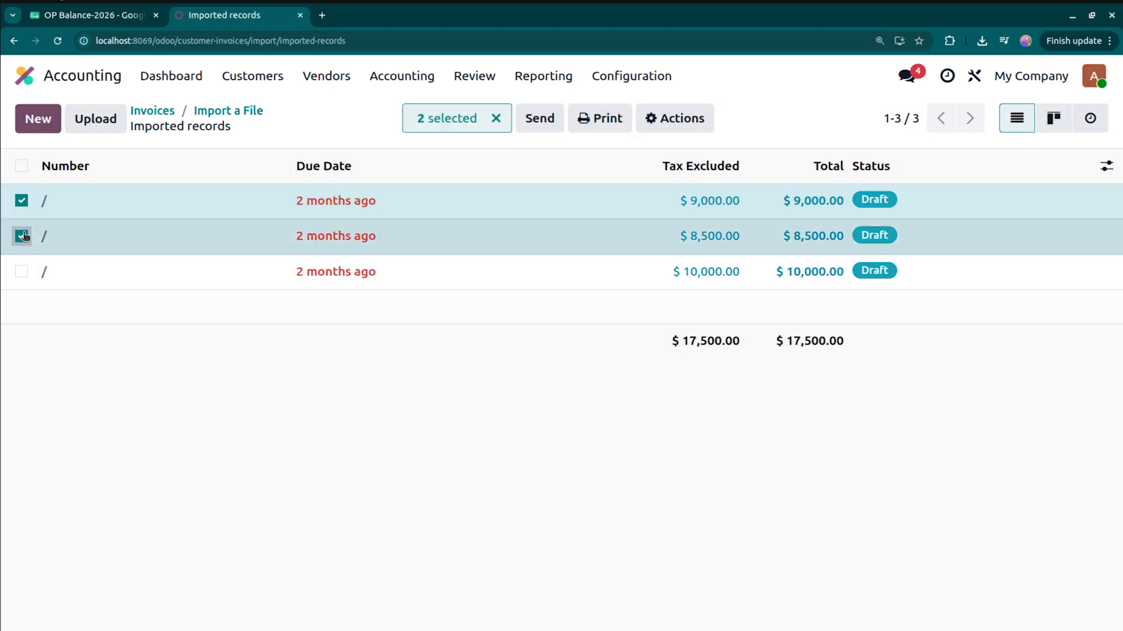
{"action": "left_click", "coordinate": [22, 272]}
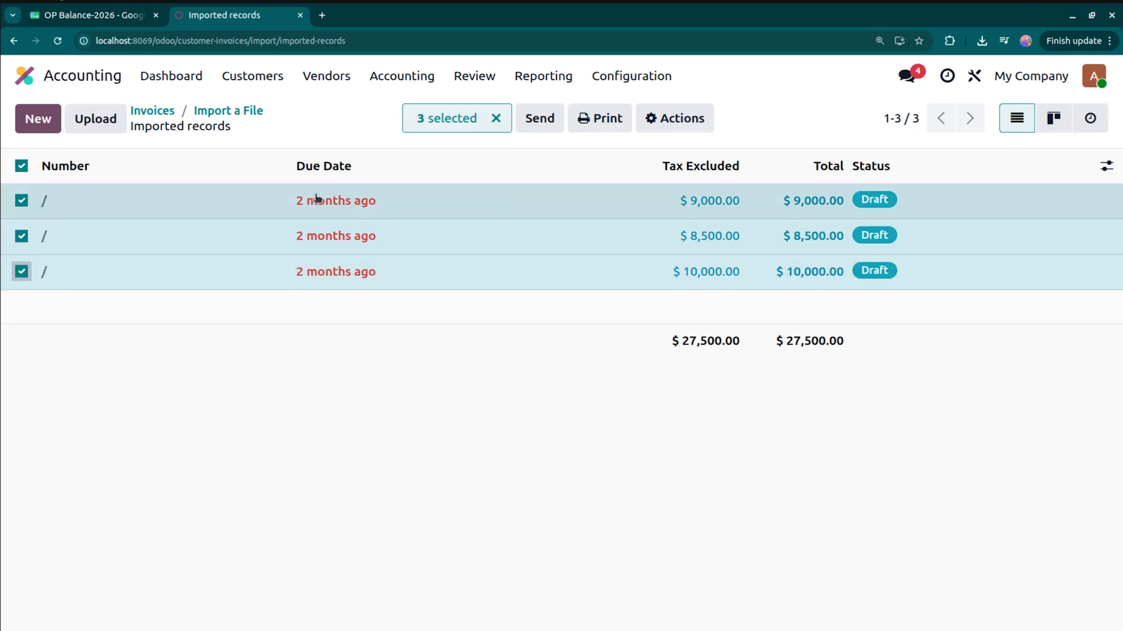
{"action": "left_click", "coordinate": [682, 120]}
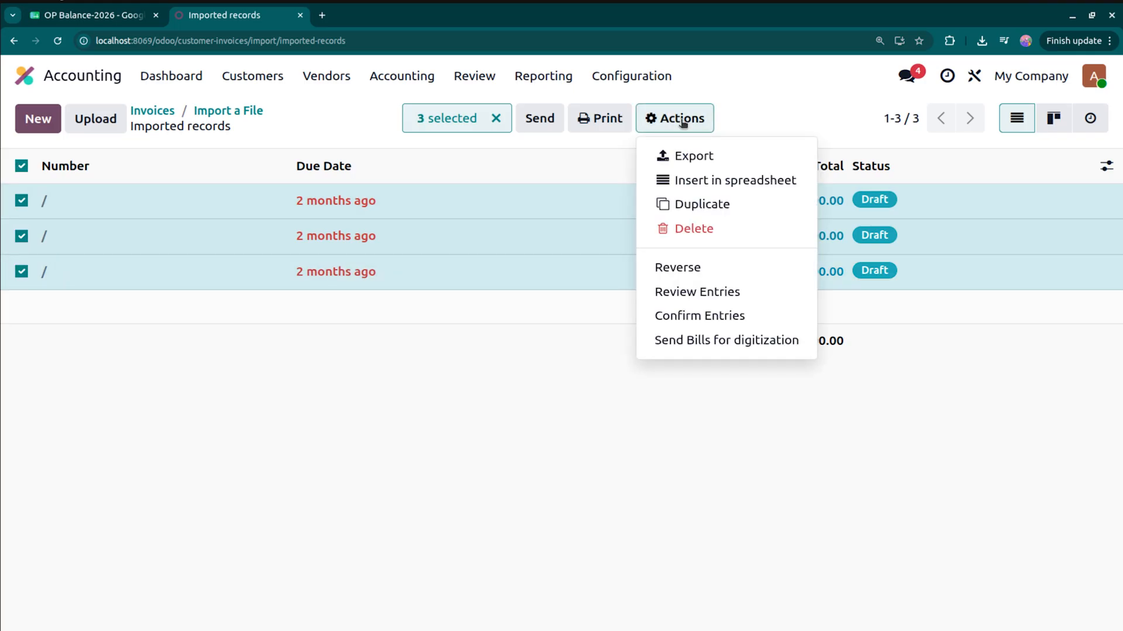
{"action": "left_click", "coordinate": [697, 317]}
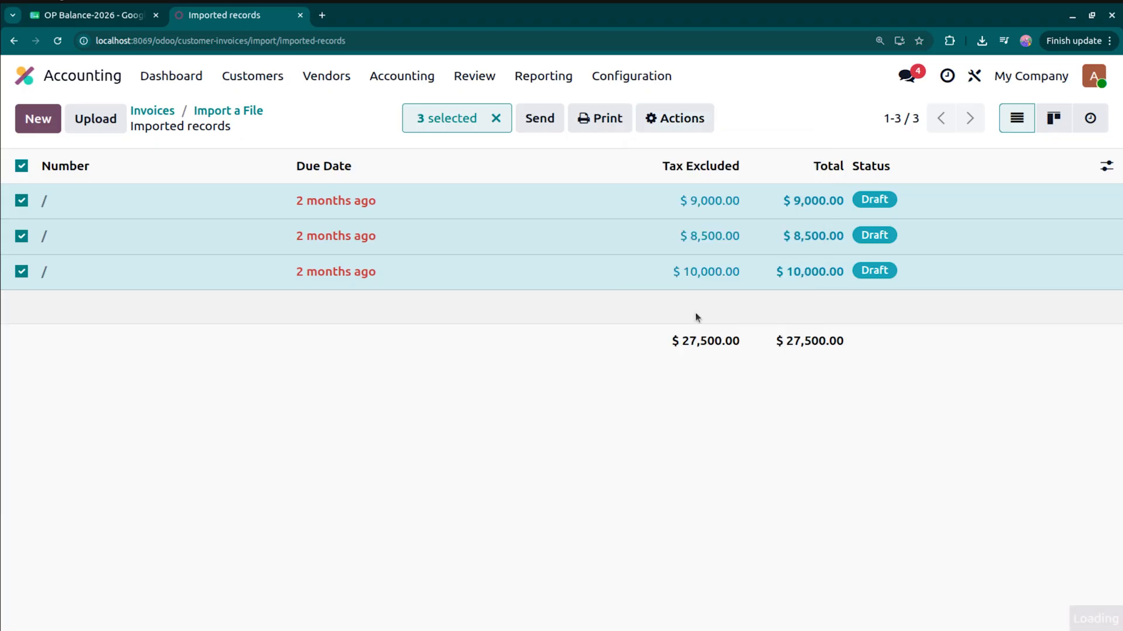
Step: Open each of the three posted opening invoices in turn and reset it to draft
{"action": "left_click", "coordinate": [425, 201]}
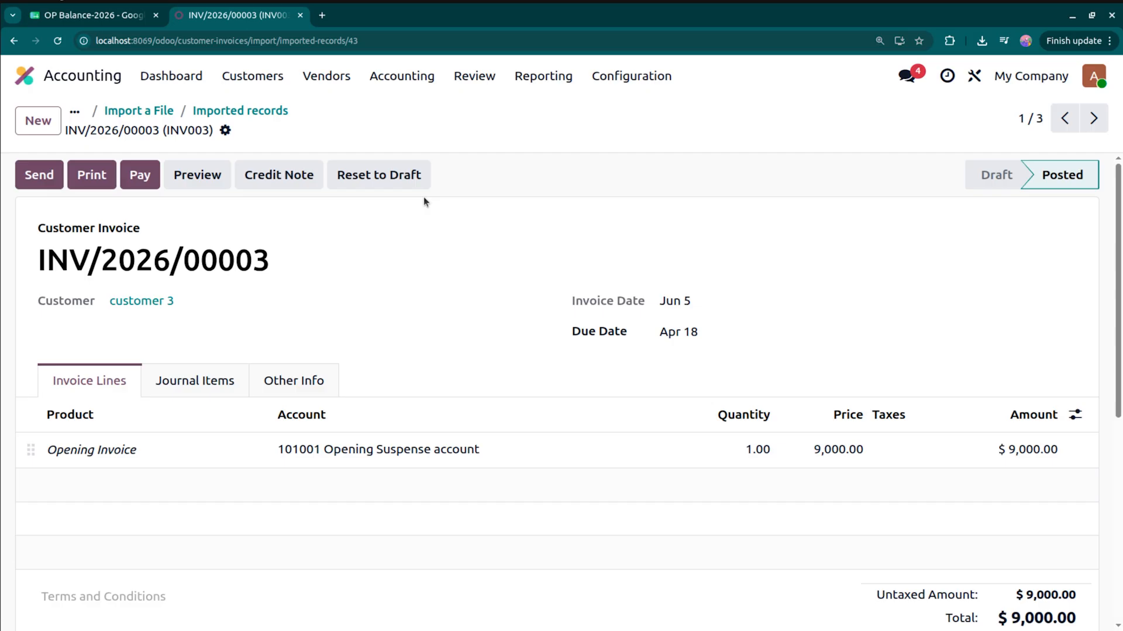
{"action": "left_click", "coordinate": [367, 176]}
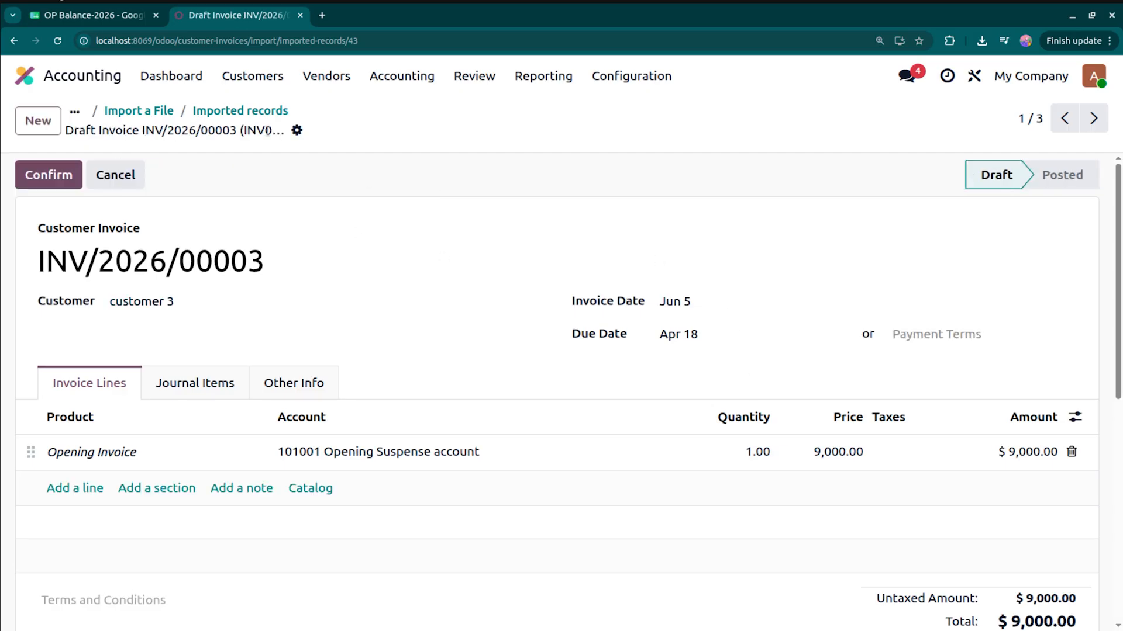
{"action": "left_click", "coordinate": [249, 110]}
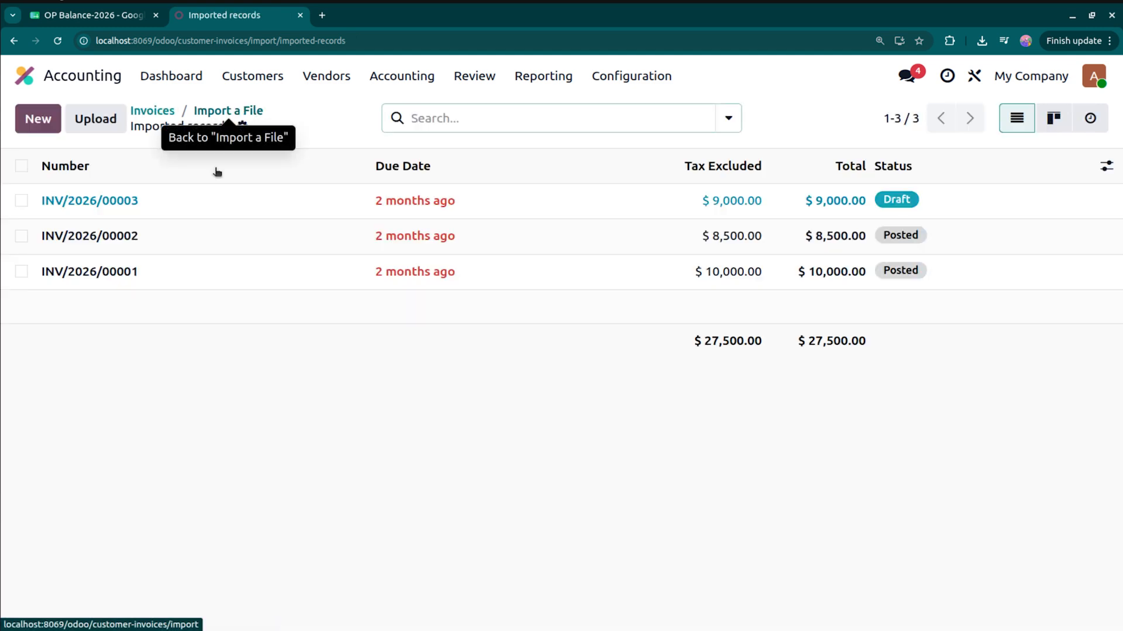
{"action": "left_click", "coordinate": [185, 234]}
{"action": "left_click", "coordinate": [401, 186]}
{"action": "left_click", "coordinate": [266, 112]}
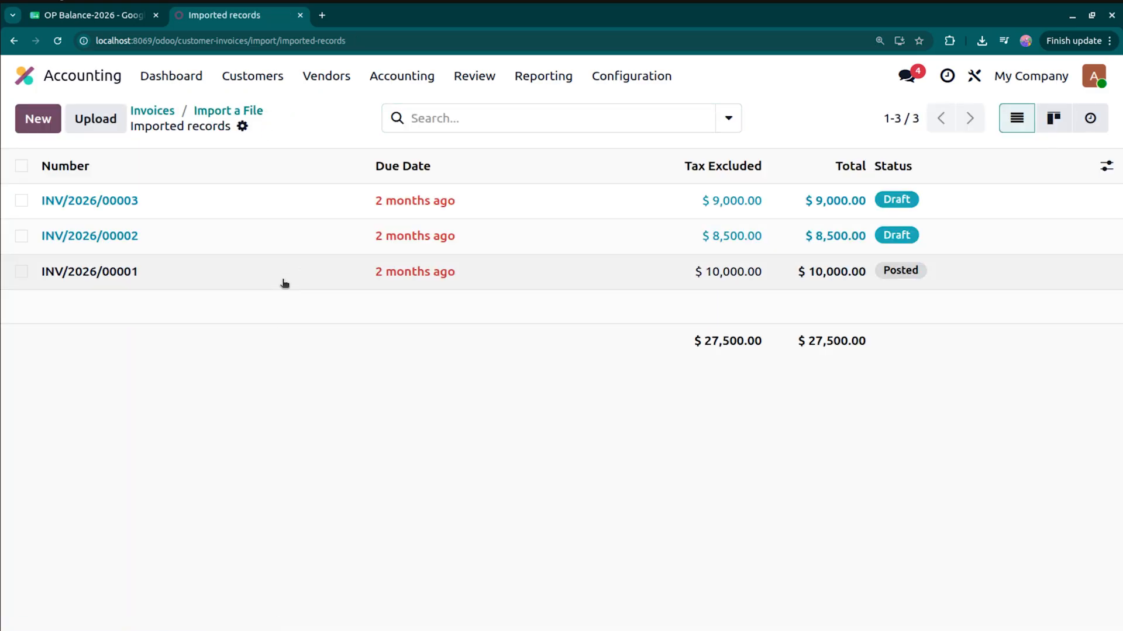
{"action": "left_click", "coordinate": [285, 283]}
{"action": "left_click", "coordinate": [362, 176]}
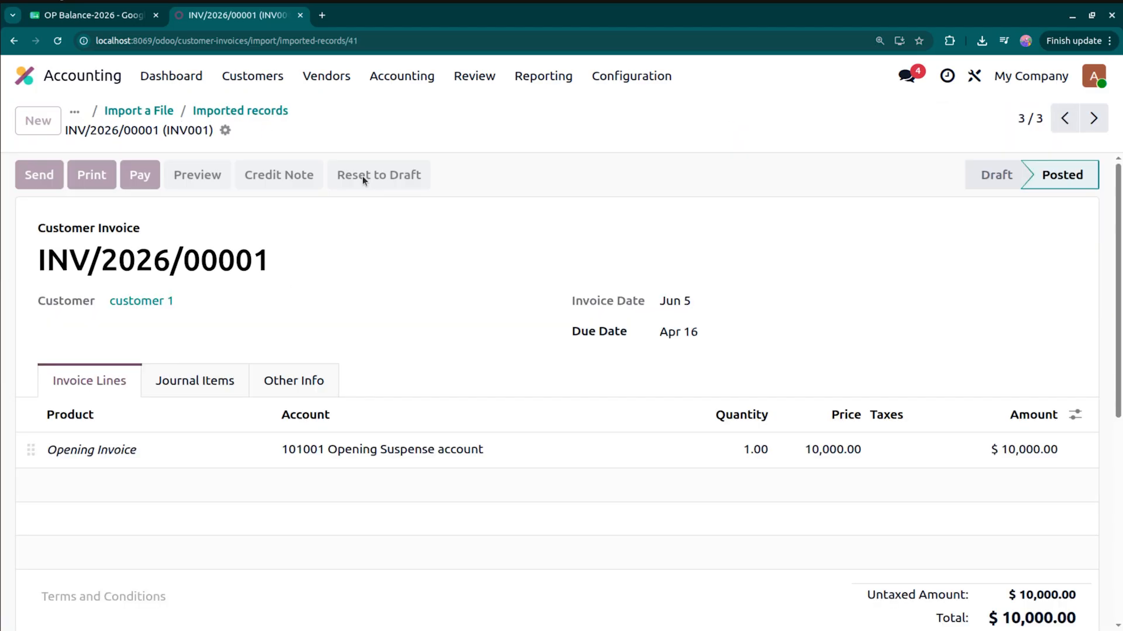
Step: Set the Invoice Date of customer 1's draft opening invoice to March 17, 2026 and confirm the invoice
{"action": "left_click", "coordinate": [710, 308]}
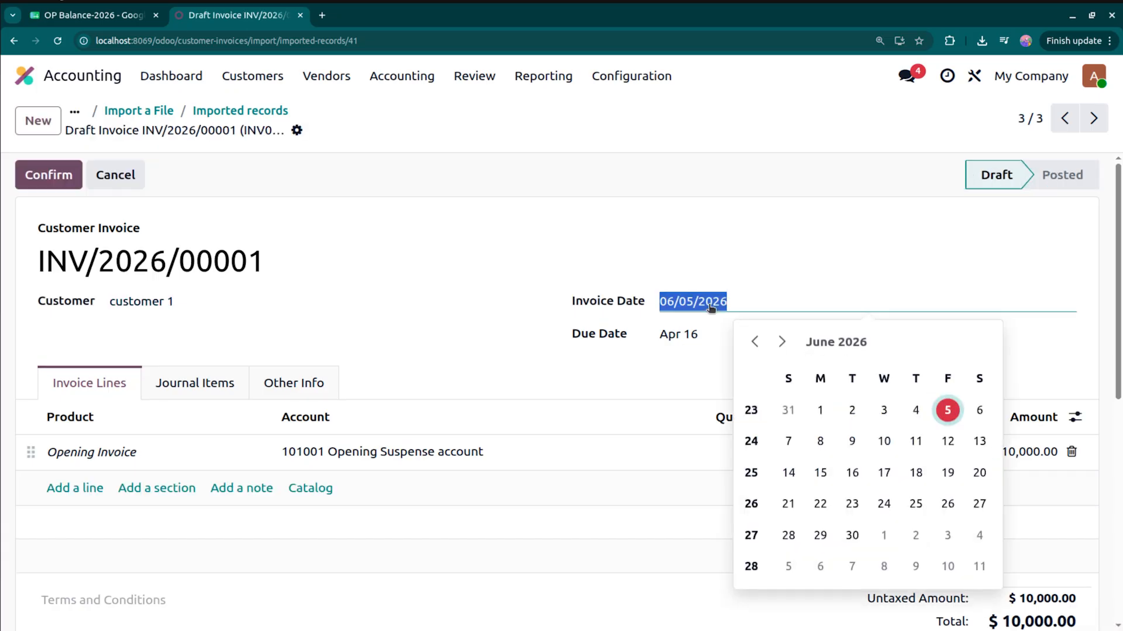
{"action": "left_click", "coordinate": [754, 343]}
{"action": "left_click", "coordinate": [754, 343]}
{"action": "left_click", "coordinate": [753, 343]}
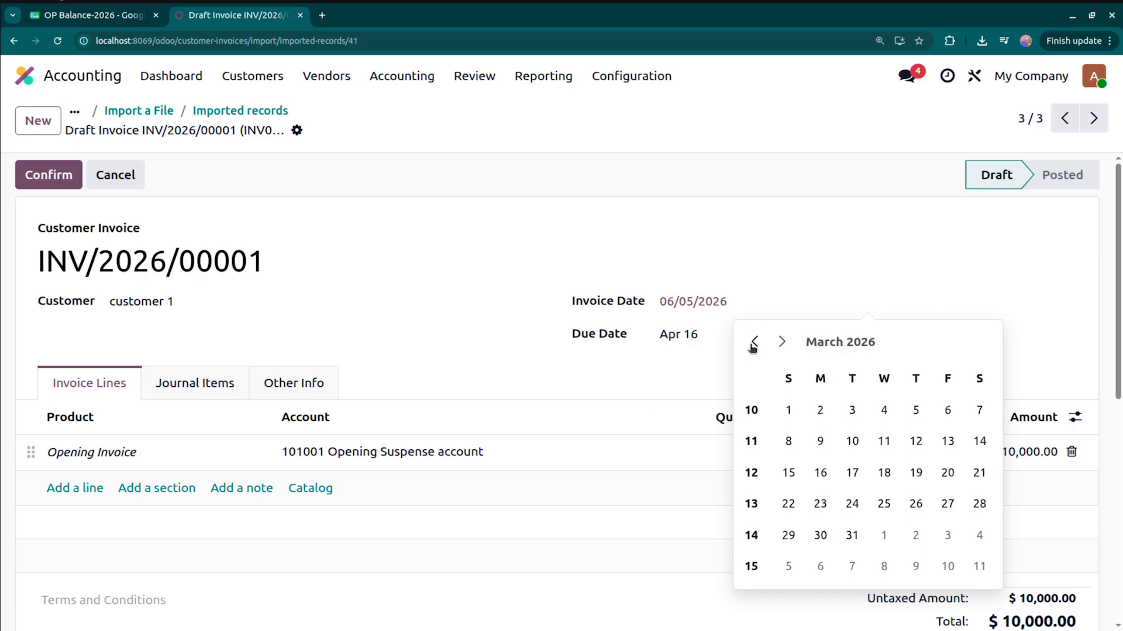
{"action": "left_click", "coordinate": [754, 343]}
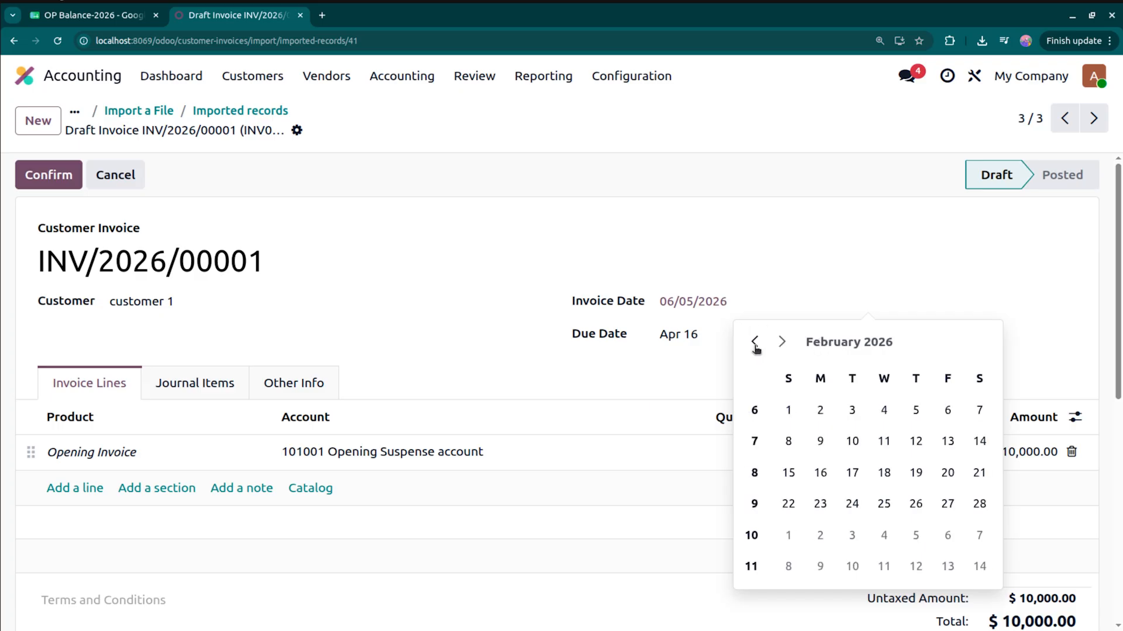
{"action": "left_click", "coordinate": [783, 343]}
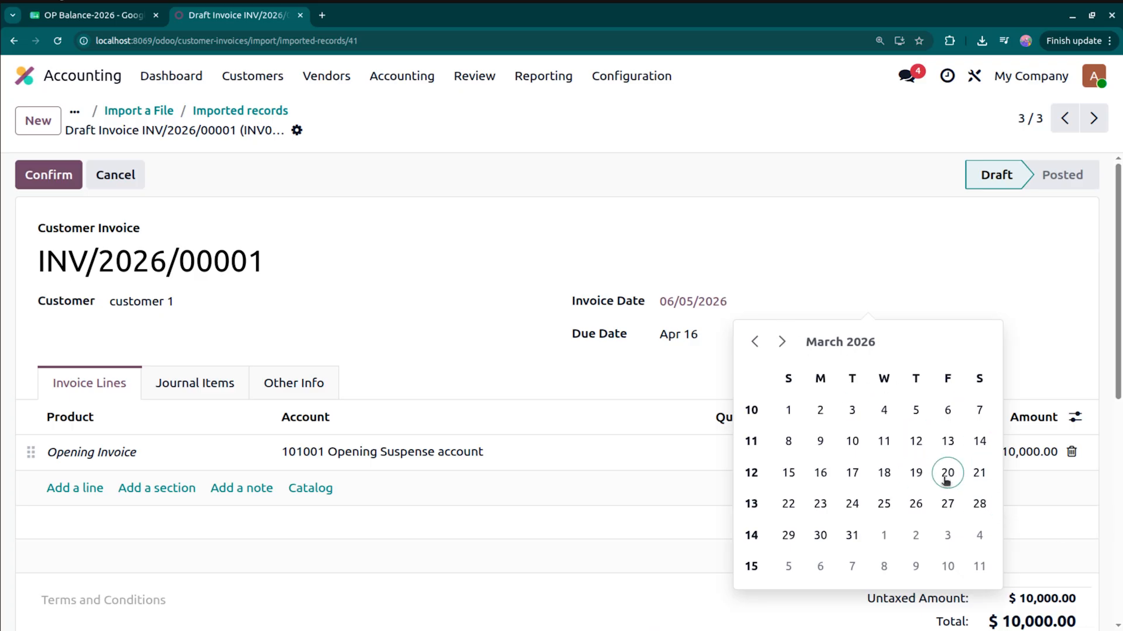
{"action": "left_click", "coordinate": [863, 474]}
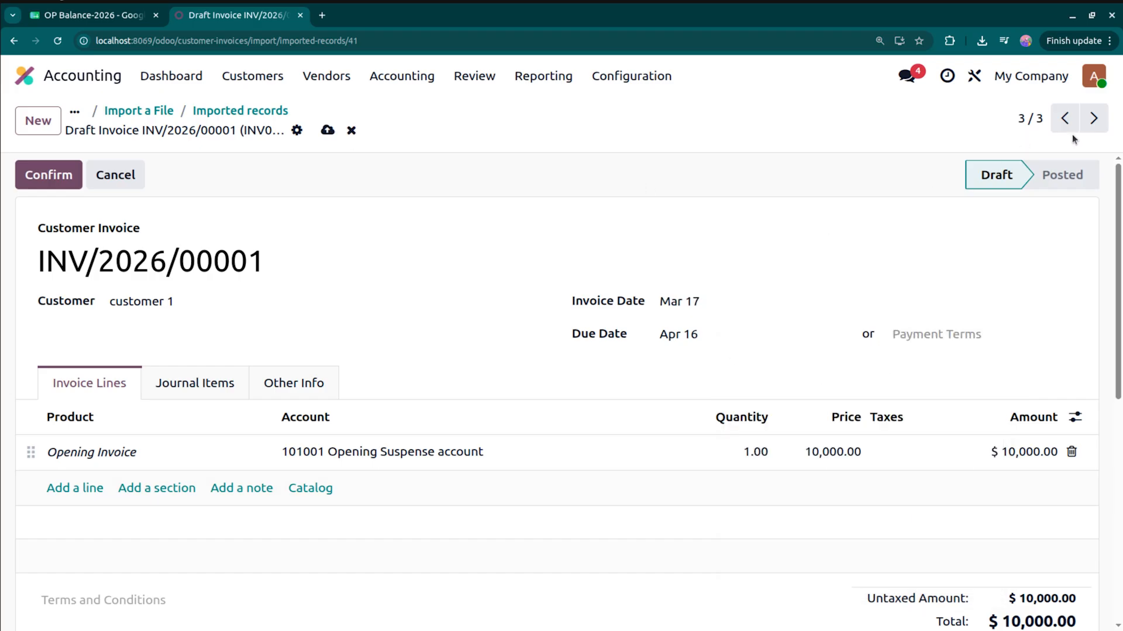
{"action": "left_click", "coordinate": [50, 174]}
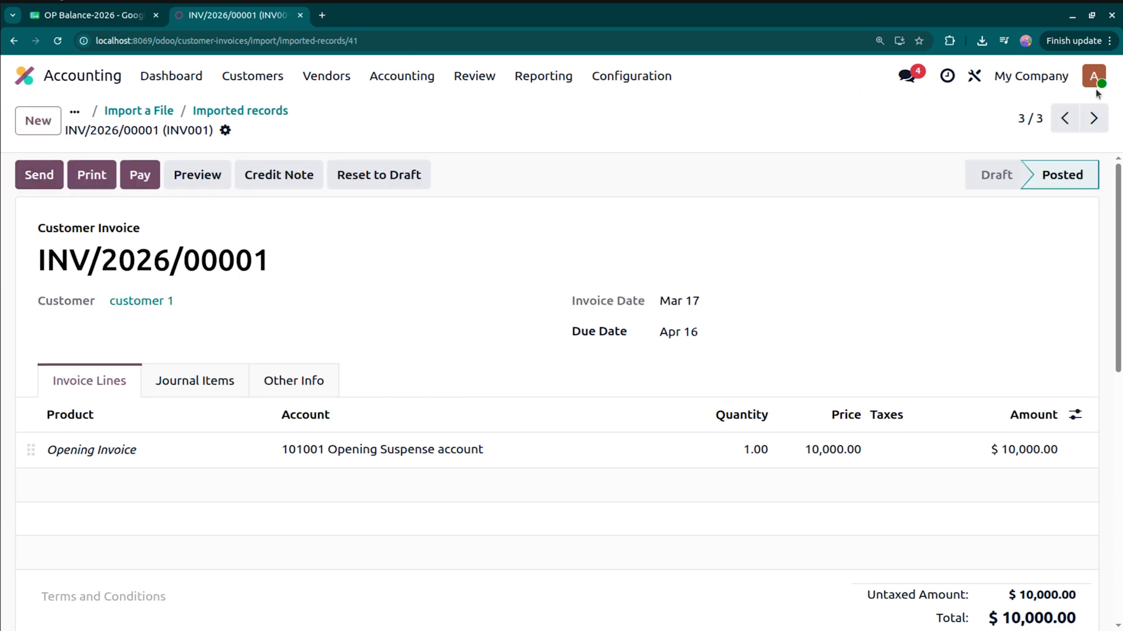
Step: Go to customer 2's draft opening invoice, set its Invoice Date to March 18, 2026 and confirm it
{"action": "left_click", "coordinate": [1065, 117]}
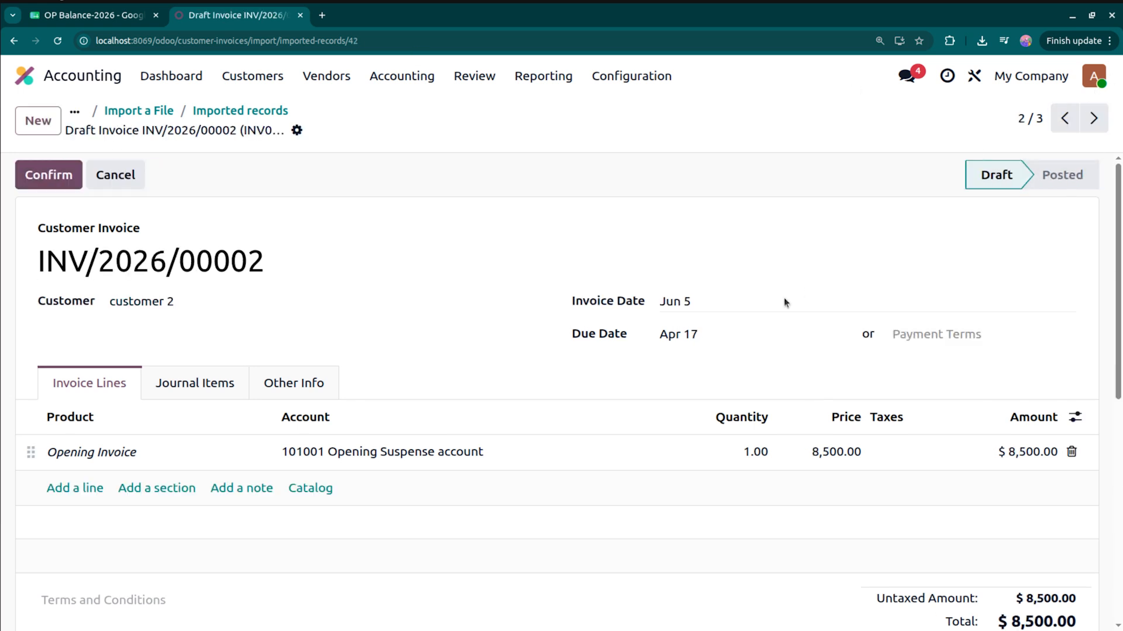
{"action": "left_click", "coordinate": [749, 306]}
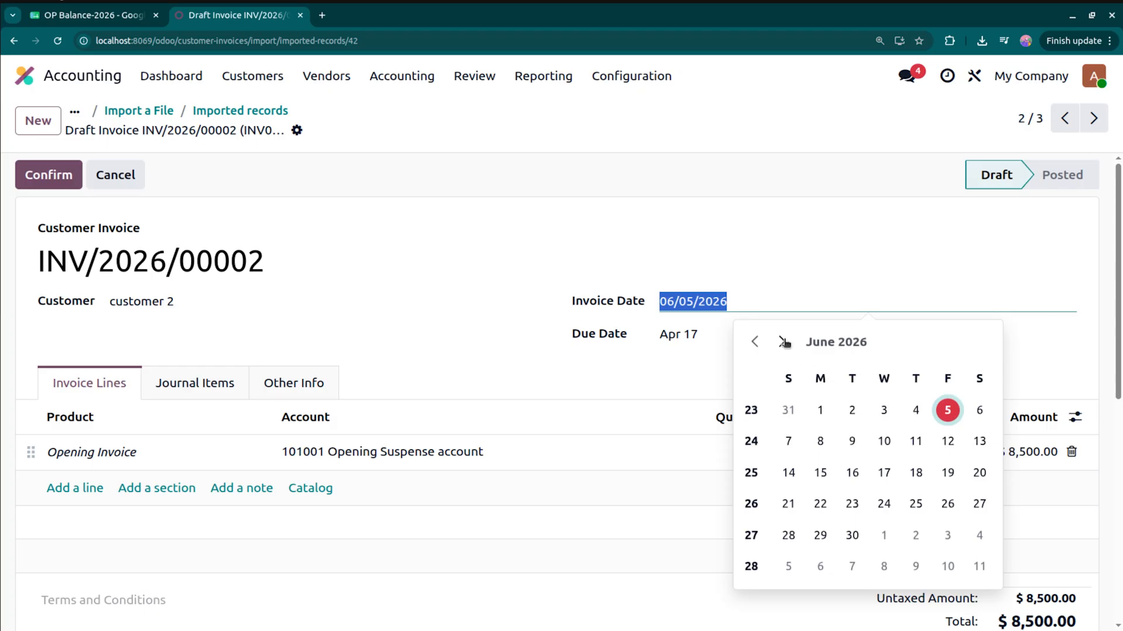
{"action": "left_click", "coordinate": [754, 343]}
{"action": "left_click", "coordinate": [754, 343]}
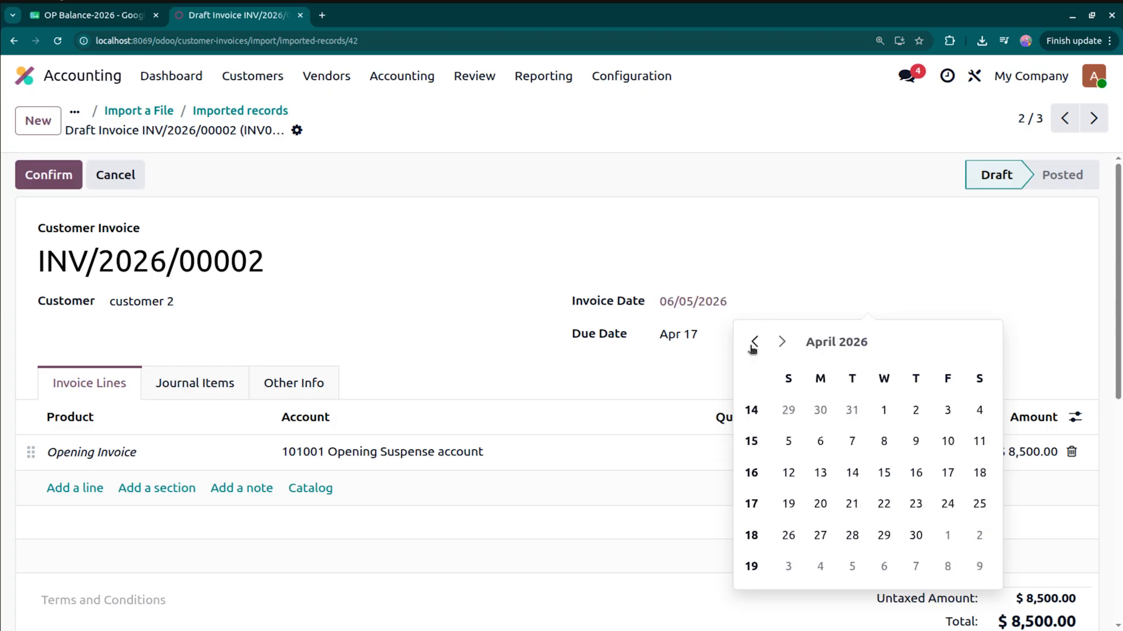
{"action": "left_click", "coordinate": [754, 343]}
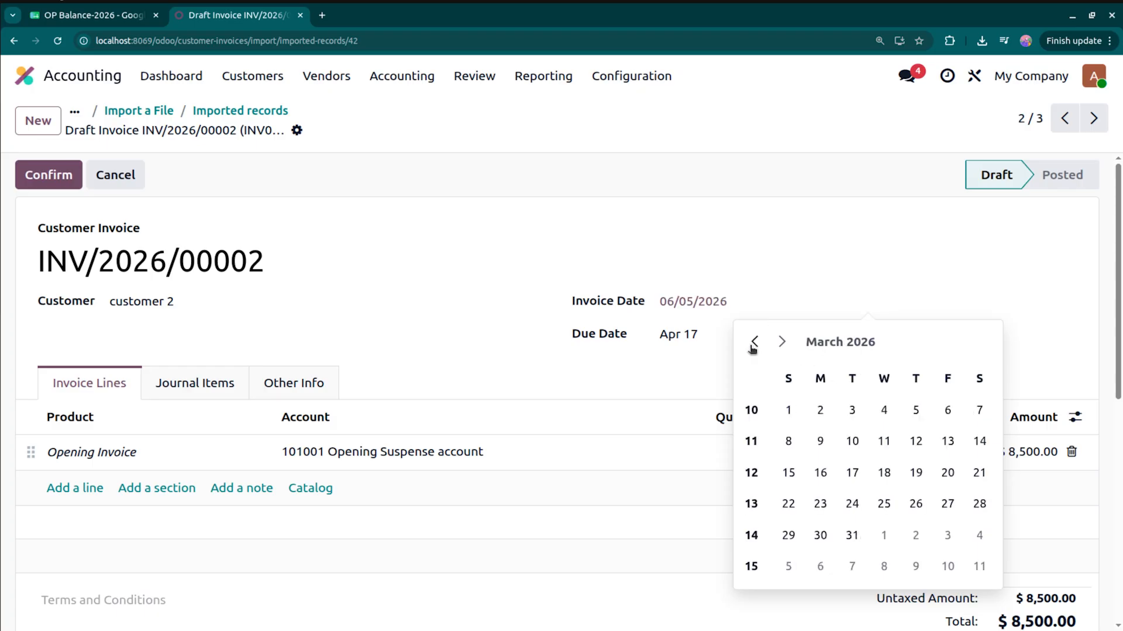
{"action": "left_click", "coordinate": [883, 473]}
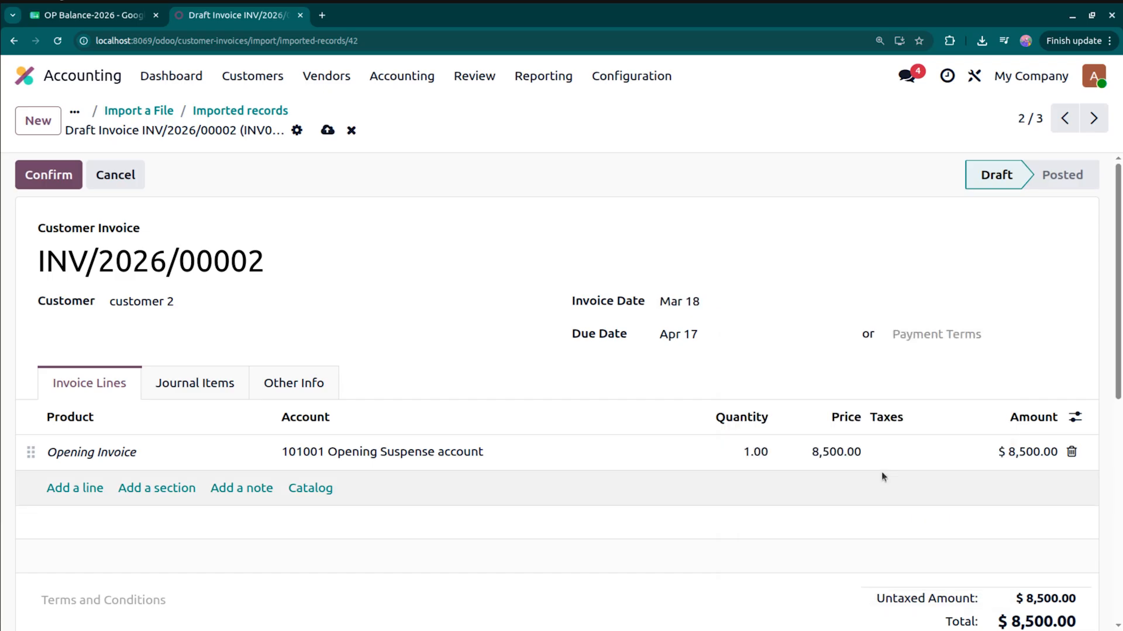
{"action": "left_click", "coordinate": [40, 176]}
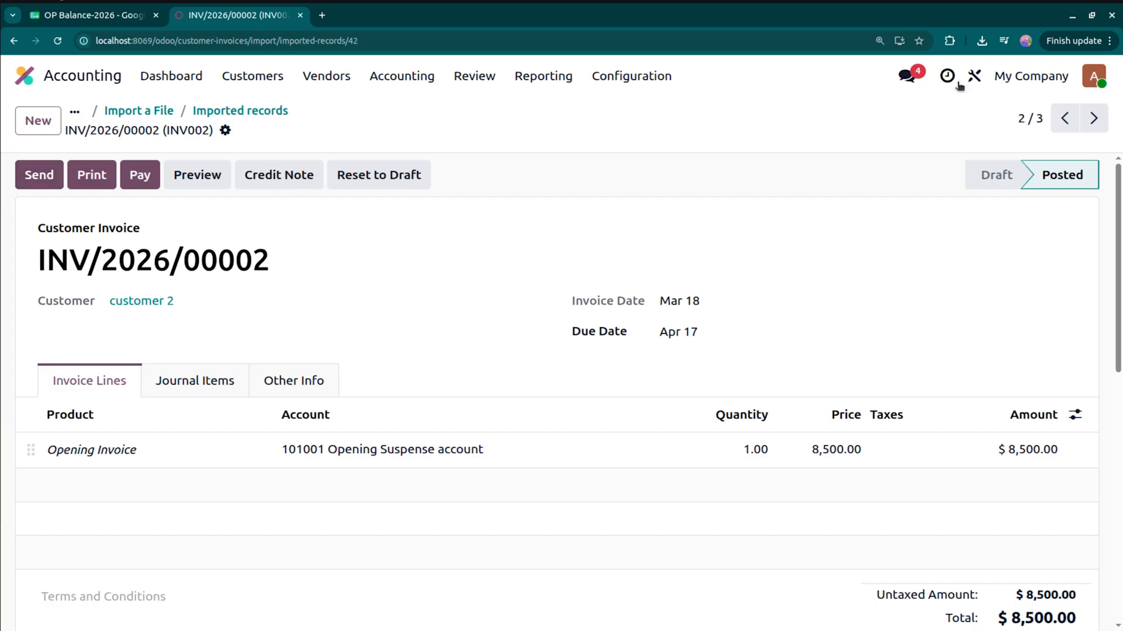
Step: Go to customer 3's draft opening invoice, set its Invoice Date to March 20, 2026 and confirm it
{"action": "left_click", "coordinate": [1065, 118]}
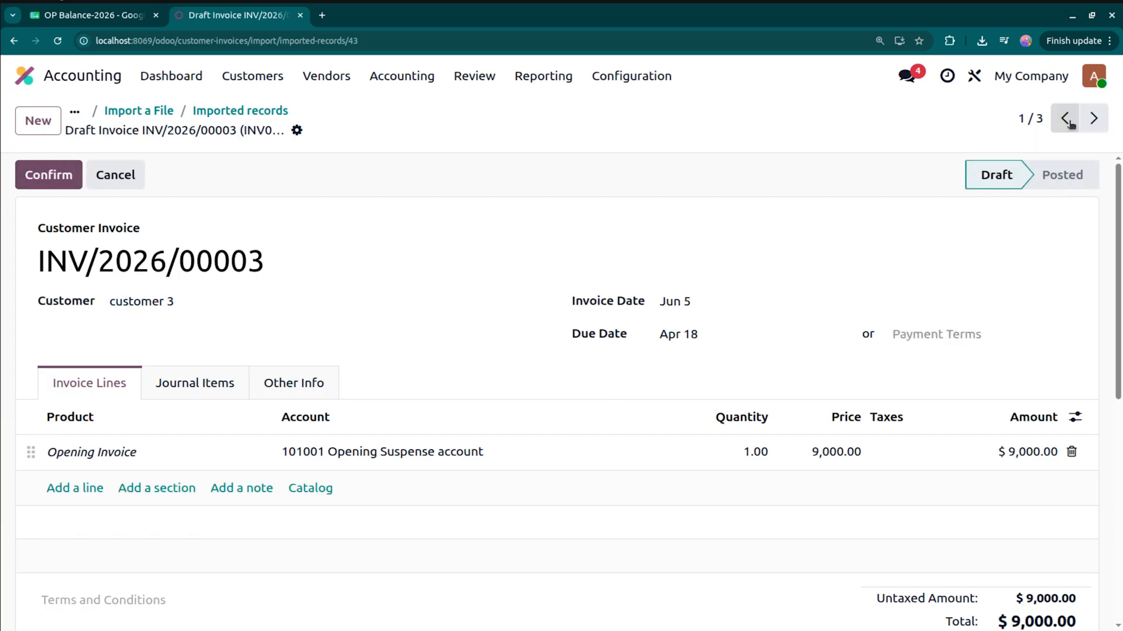
{"action": "left_click", "coordinate": [720, 311]}
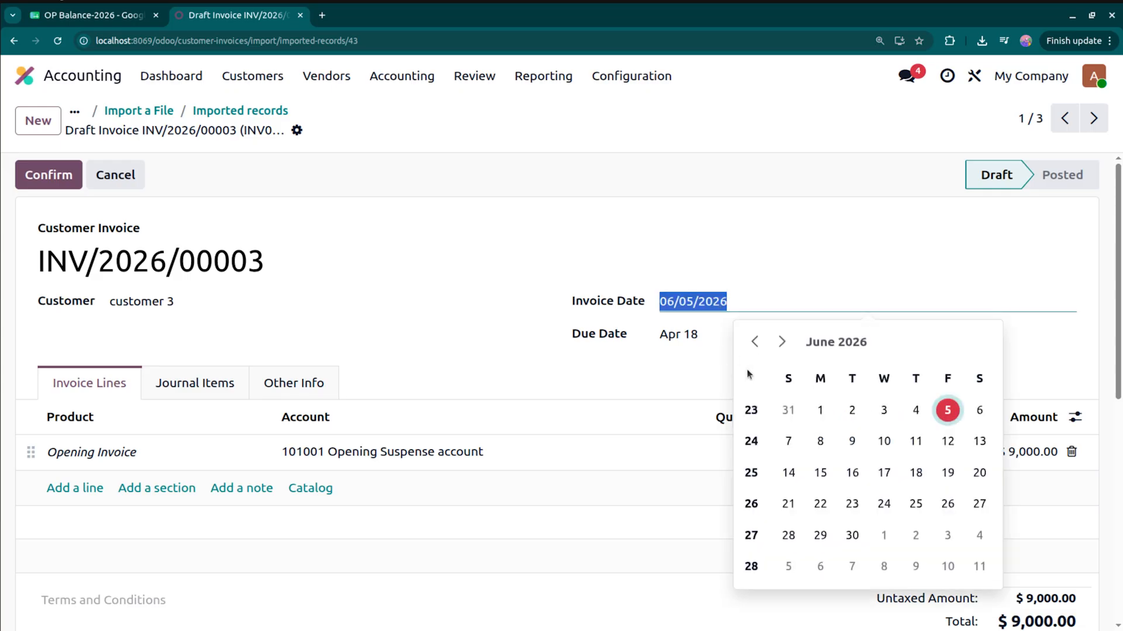
{"action": "left_click", "coordinate": [754, 342]}
{"action": "left_click", "coordinate": [754, 342]}
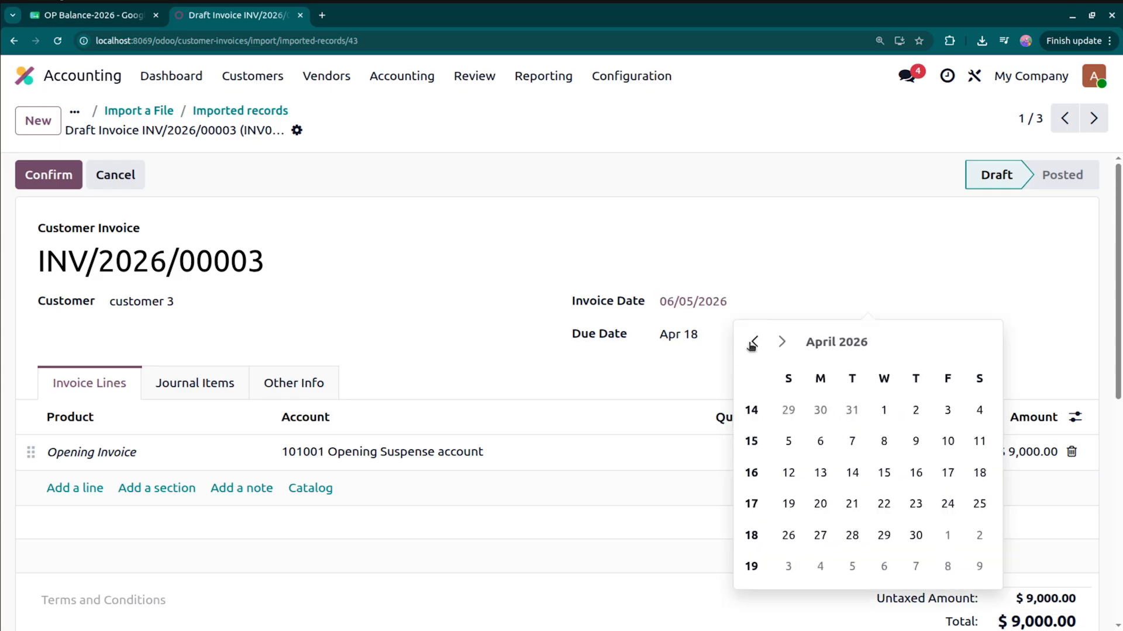
{"action": "left_click", "coordinate": [754, 343]}
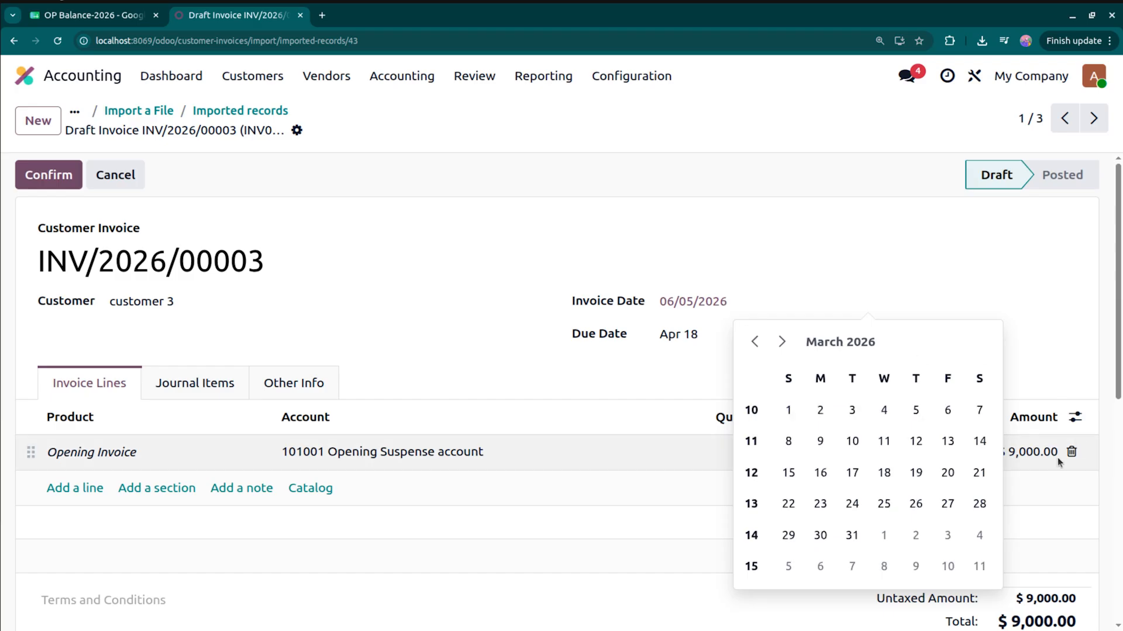
{"action": "left_click", "coordinate": [947, 473]}
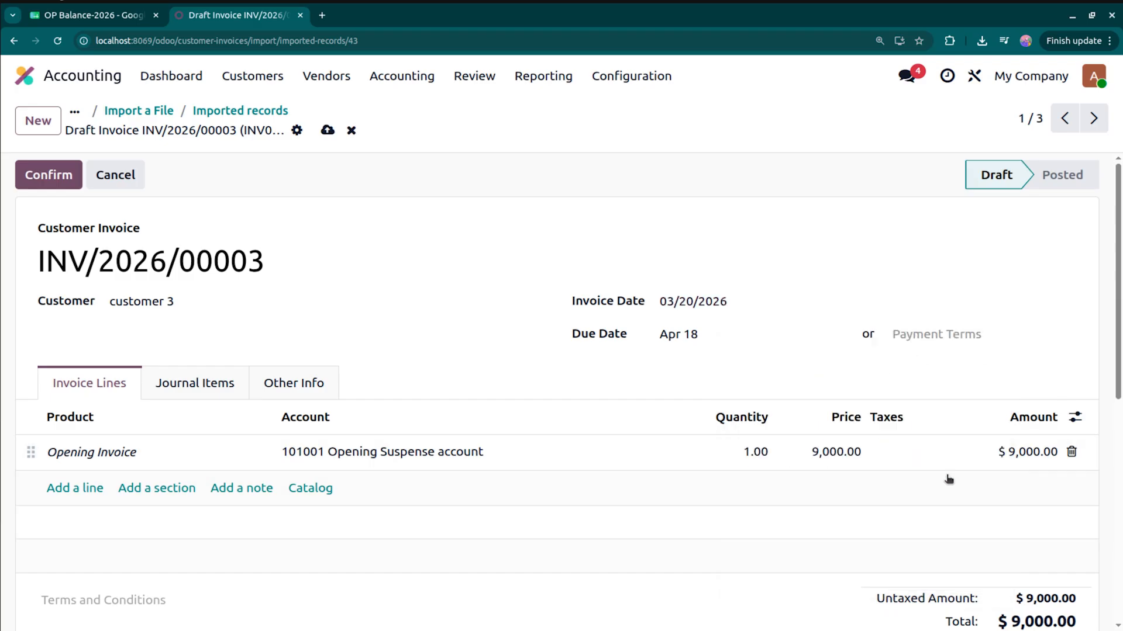
{"action": "left_click", "coordinate": [48, 169]}
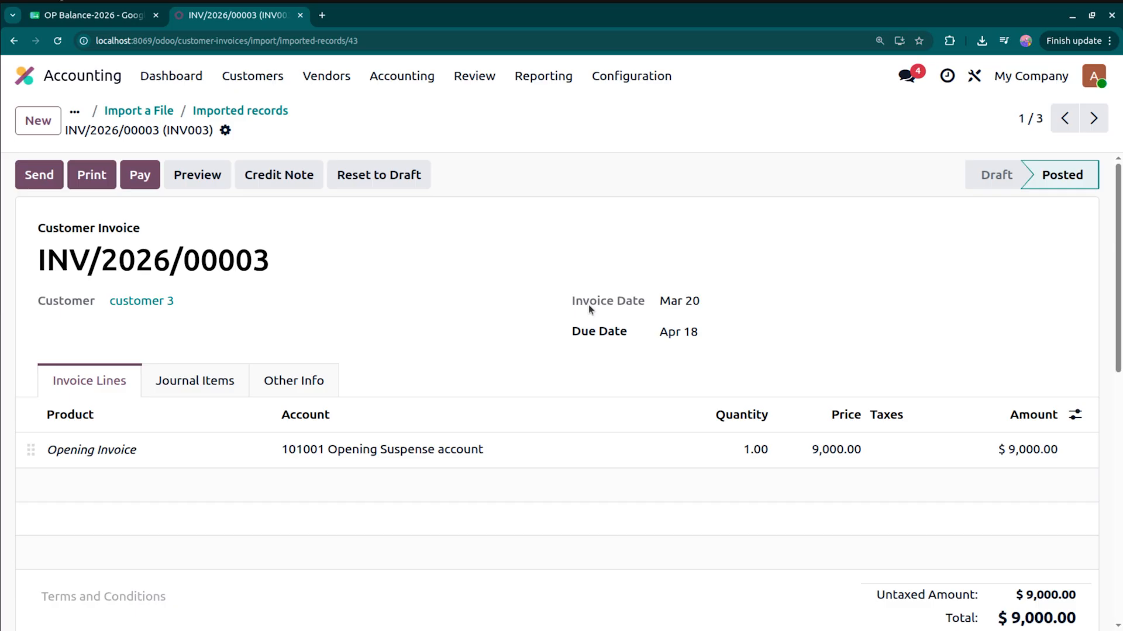
Step: Open the vendor bills and load OP Balance -2026.xlsx as the file for importing records
{"action": "left_click", "coordinate": [234, 111]}
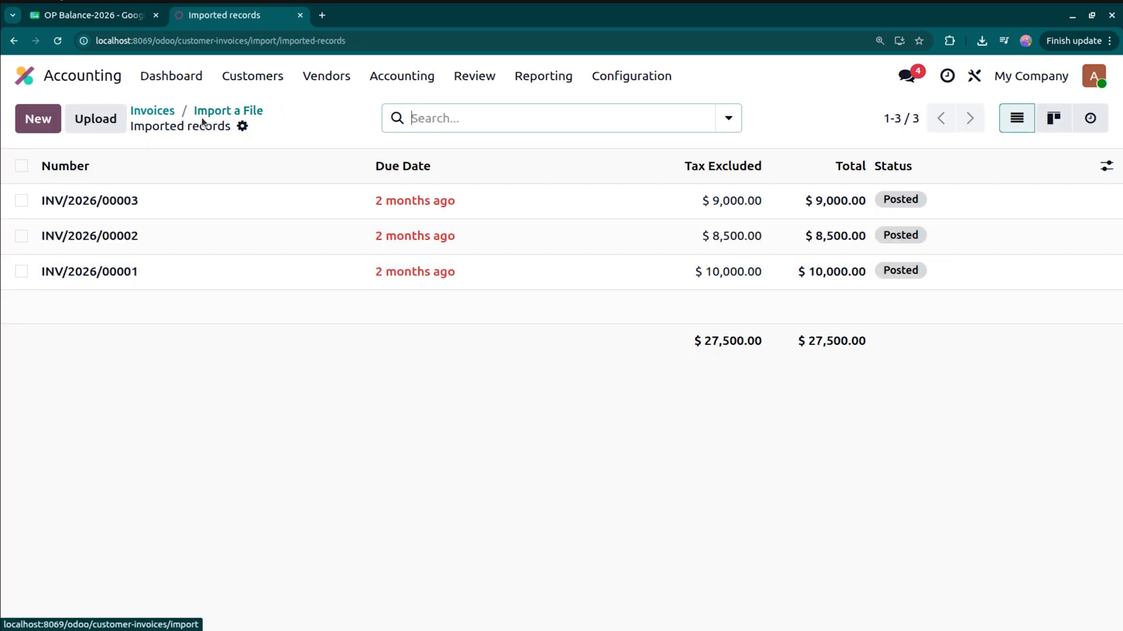
{"action": "left_click", "coordinate": [320, 83]}
{"action": "left_click", "coordinate": [331, 113]}
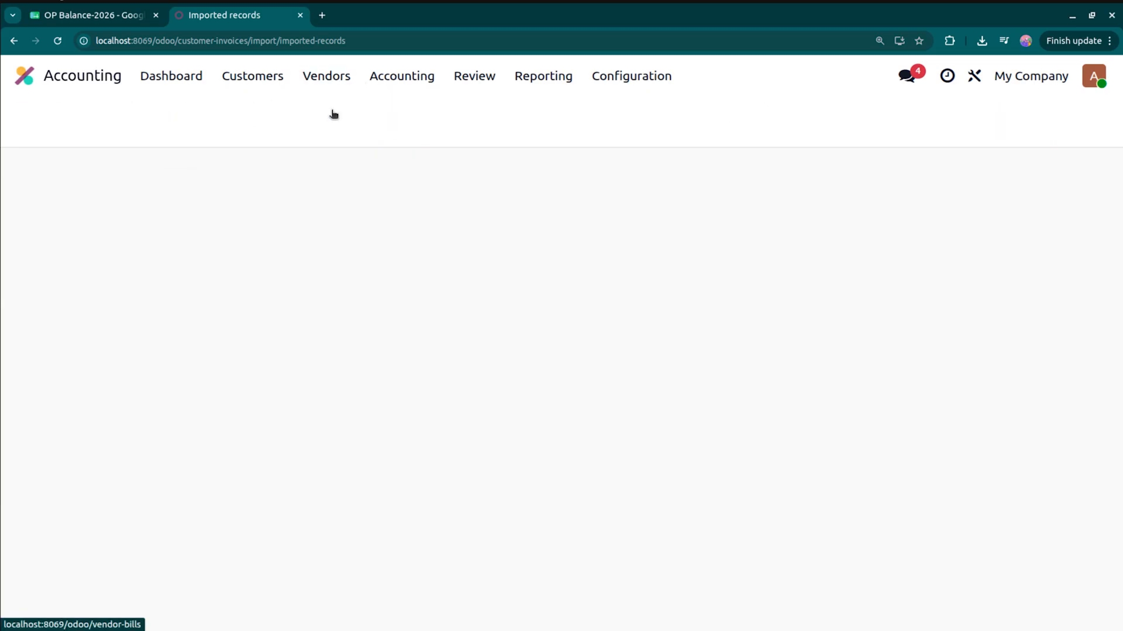
{"action": "left_click", "coordinate": [171, 118]}
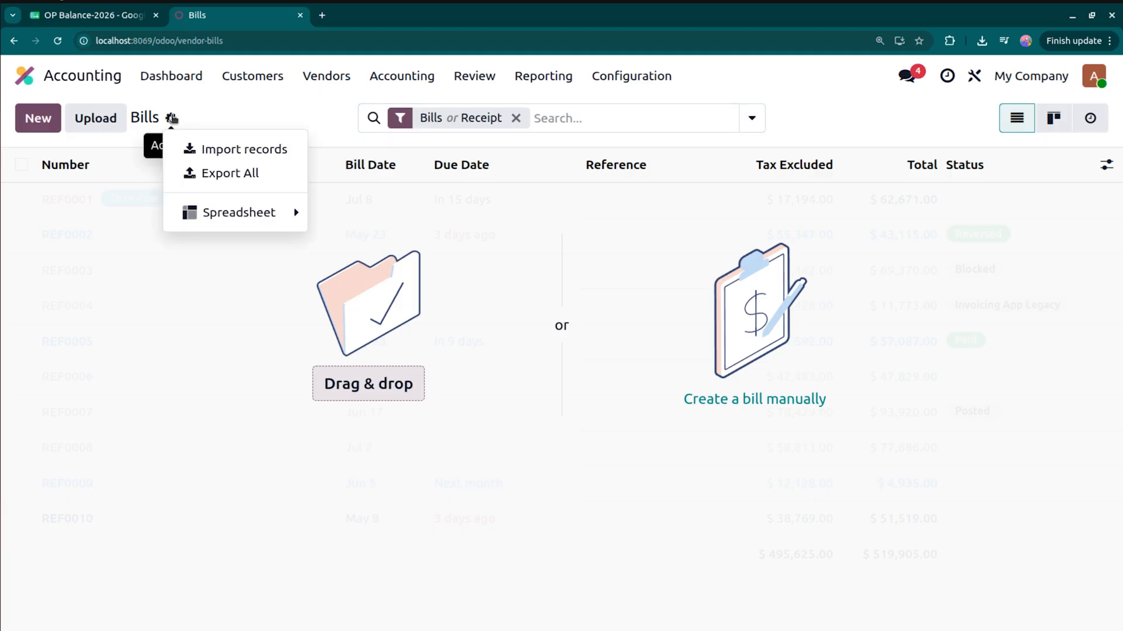
{"action": "left_click", "coordinate": [219, 150]}
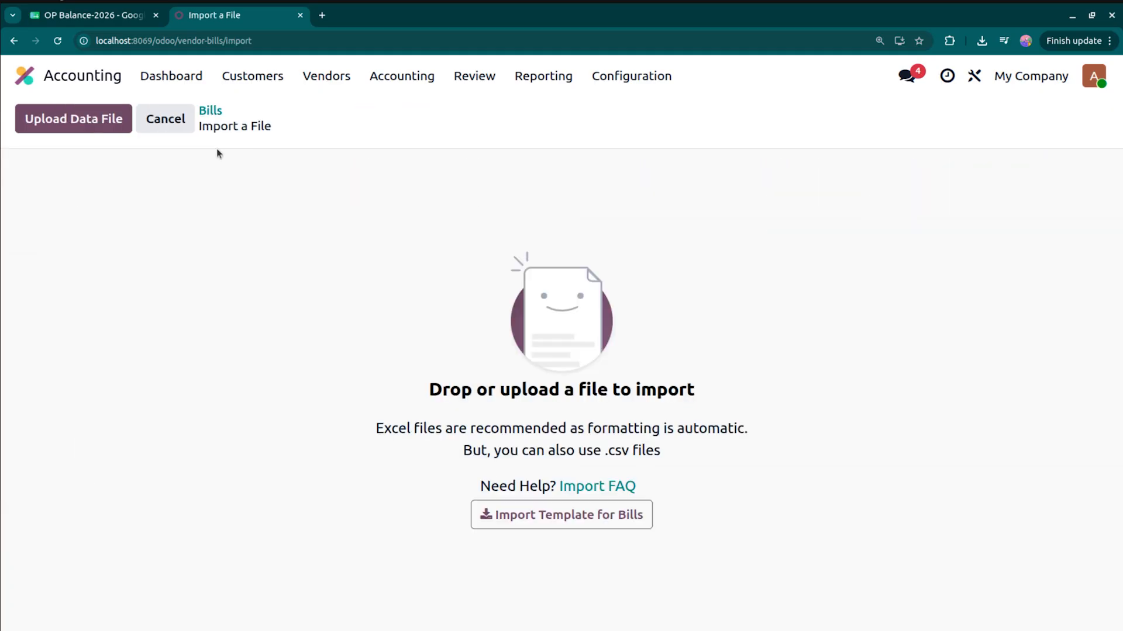
{"action": "left_click", "coordinate": [98, 123]}
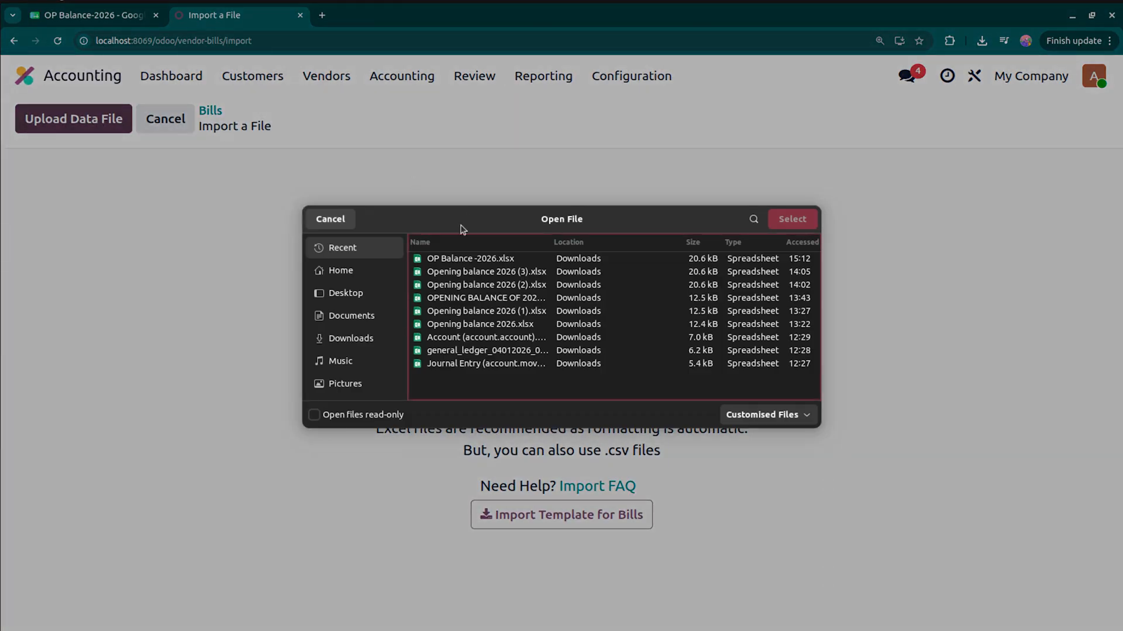
{"action": "left_click", "coordinate": [454, 260]}
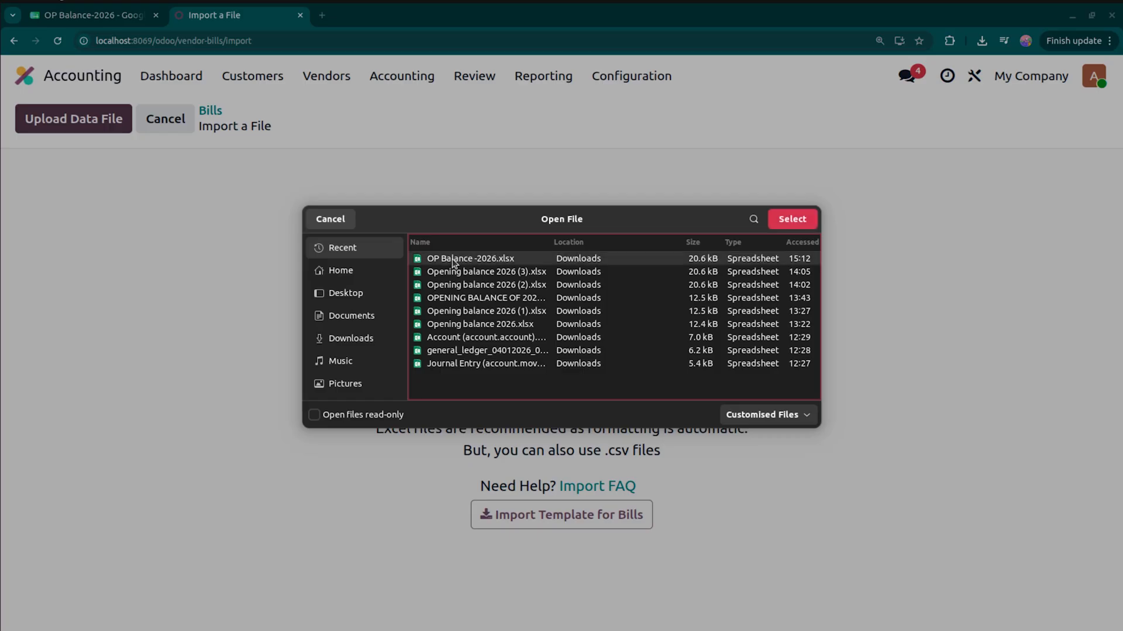
{"action": "left_click", "coordinate": [793, 219]}
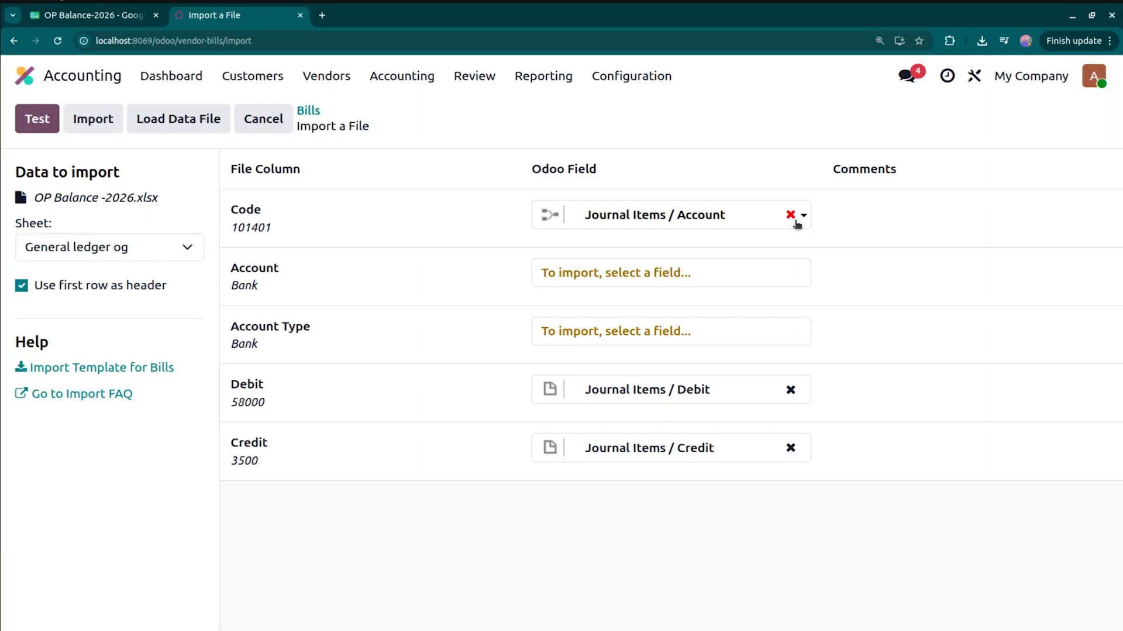
Step: Choose the bill sheet as the import source and test its data with the suggested field mapping
{"action": "left_click", "coordinate": [151, 252]}
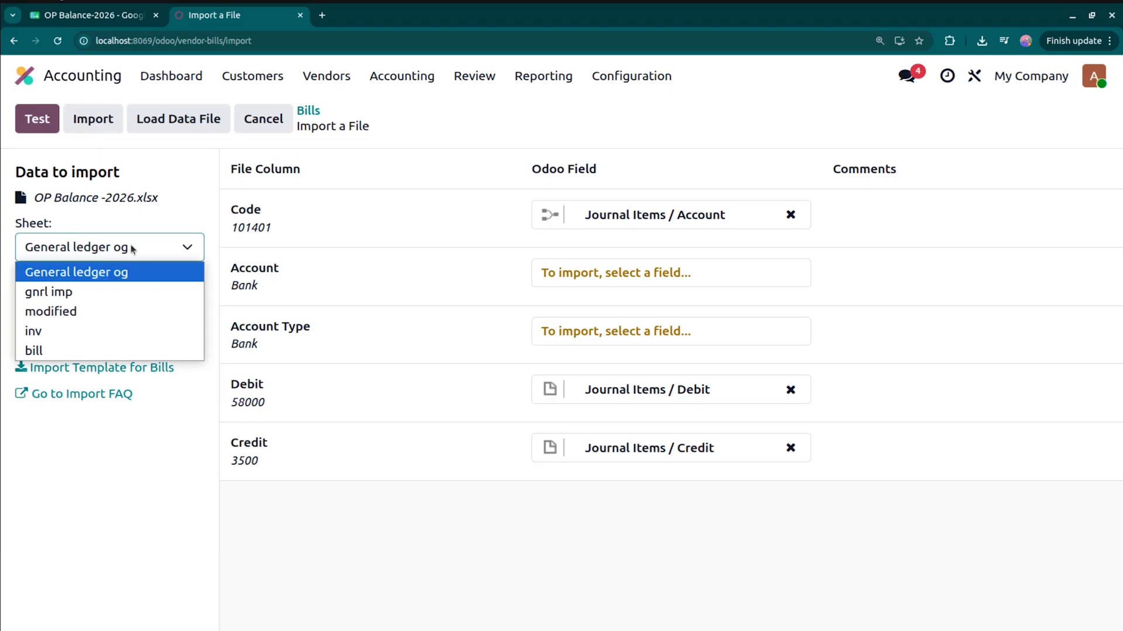
{"action": "left_click", "coordinate": [96, 349]}
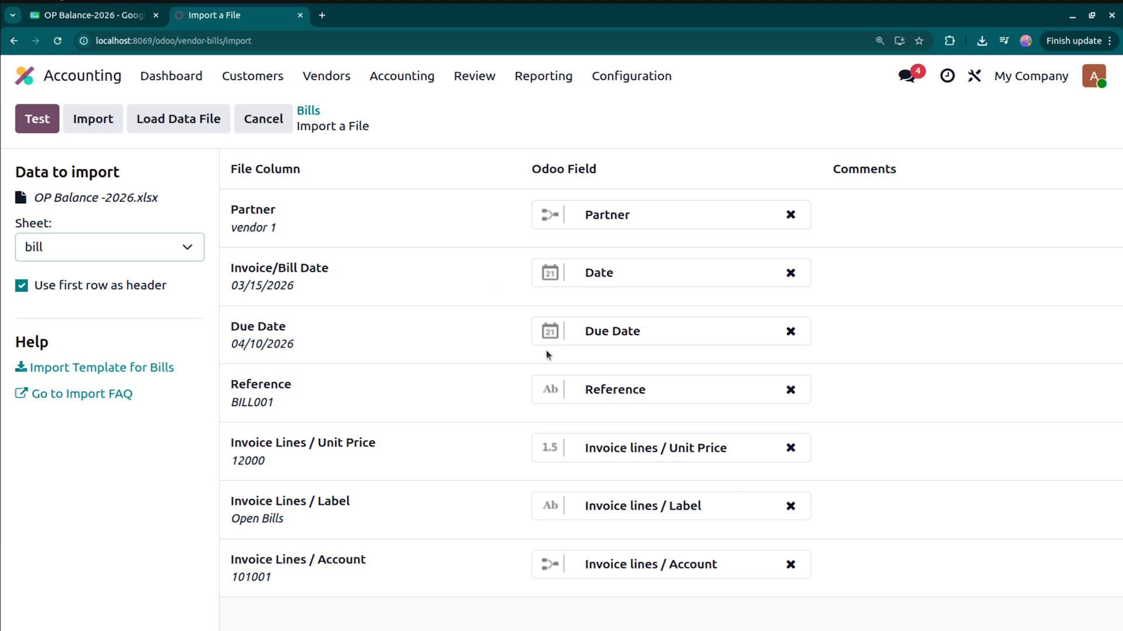
{"action": "left_click", "coordinate": [37, 124]}
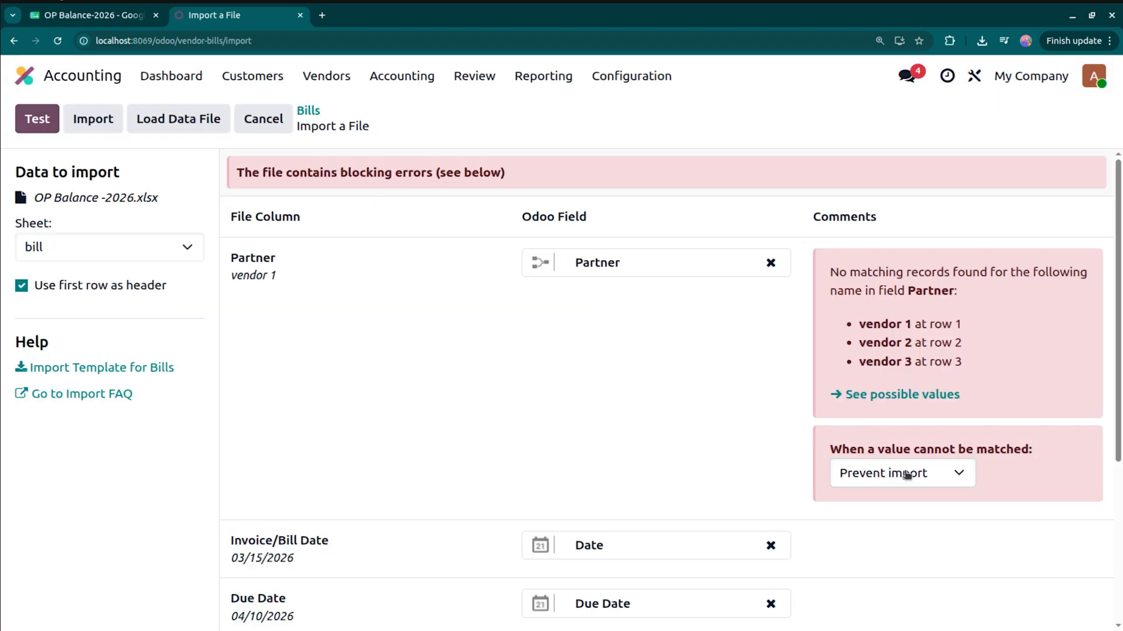
Step: Set unmatched Partner values to create new values, retest the bill sheet and import the bills
{"action": "left_click", "coordinate": [908, 474]}
{"action": "left_click", "coordinate": [901, 564]}
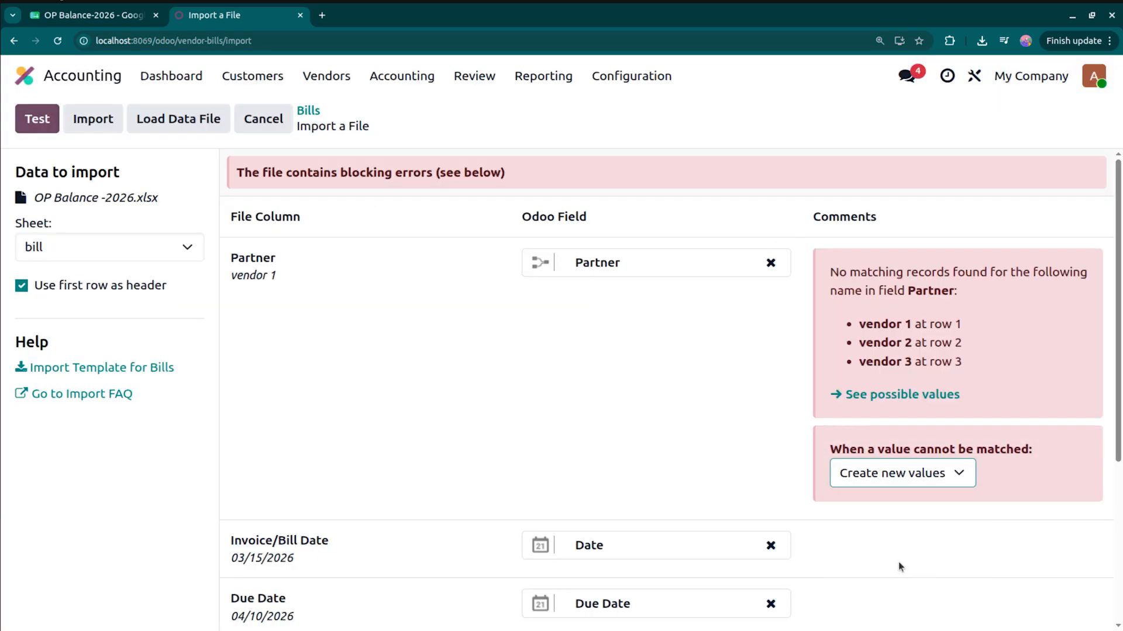
{"action": "left_click", "coordinate": [21, 109]}
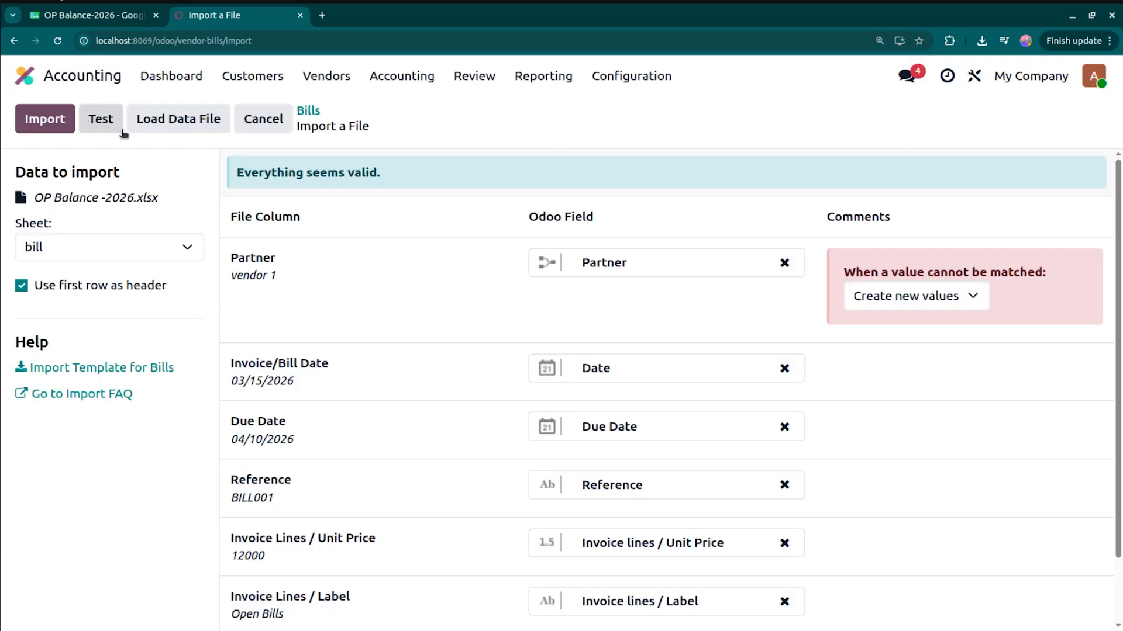
{"action": "left_click", "coordinate": [51, 119]}
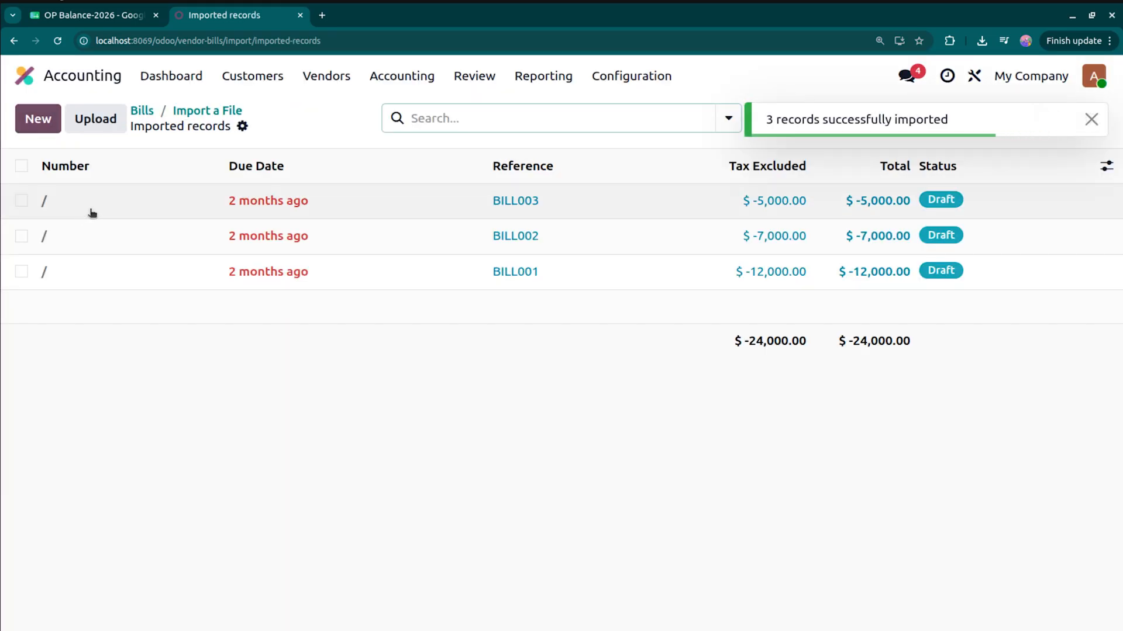
Step: Open the imported draft bill BILL003, set its Bill Date to March 17, 2026 and confirm it
{"action": "left_click", "coordinate": [110, 208]}
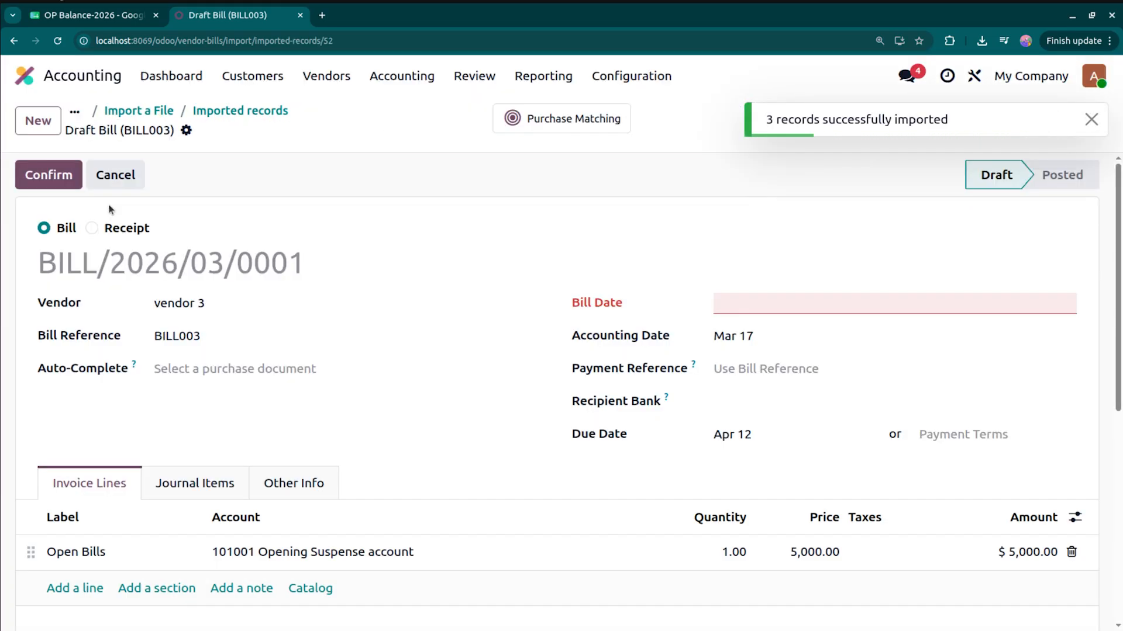
{"action": "left_click", "coordinate": [777, 306]}
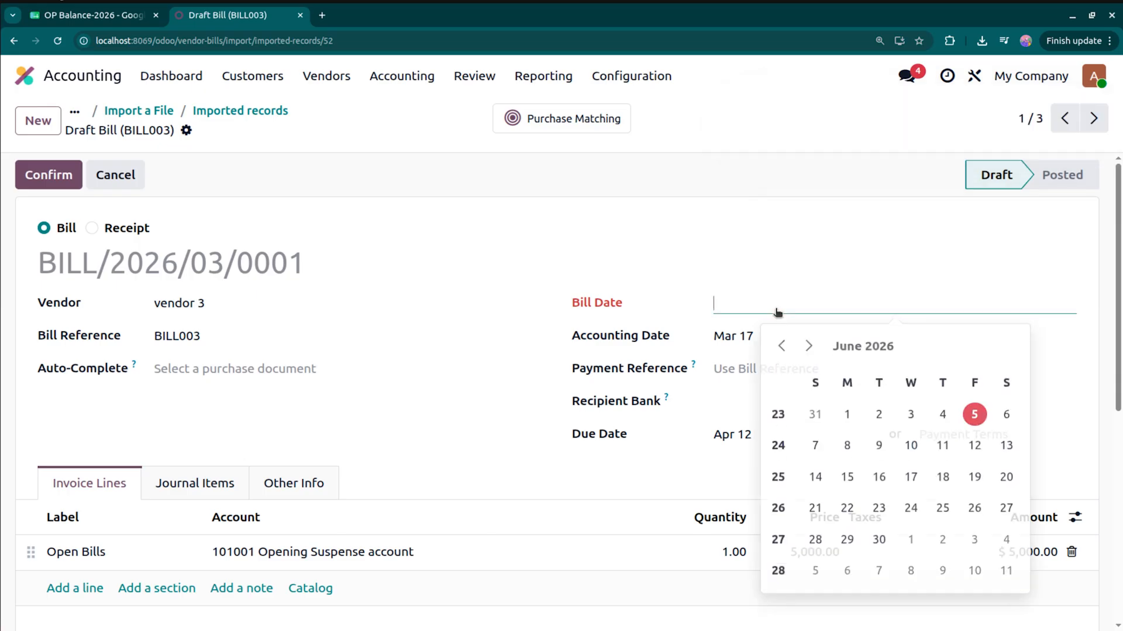
{"action": "left_click", "coordinate": [782, 345]}
{"action": "left_click", "coordinate": [781, 344]}
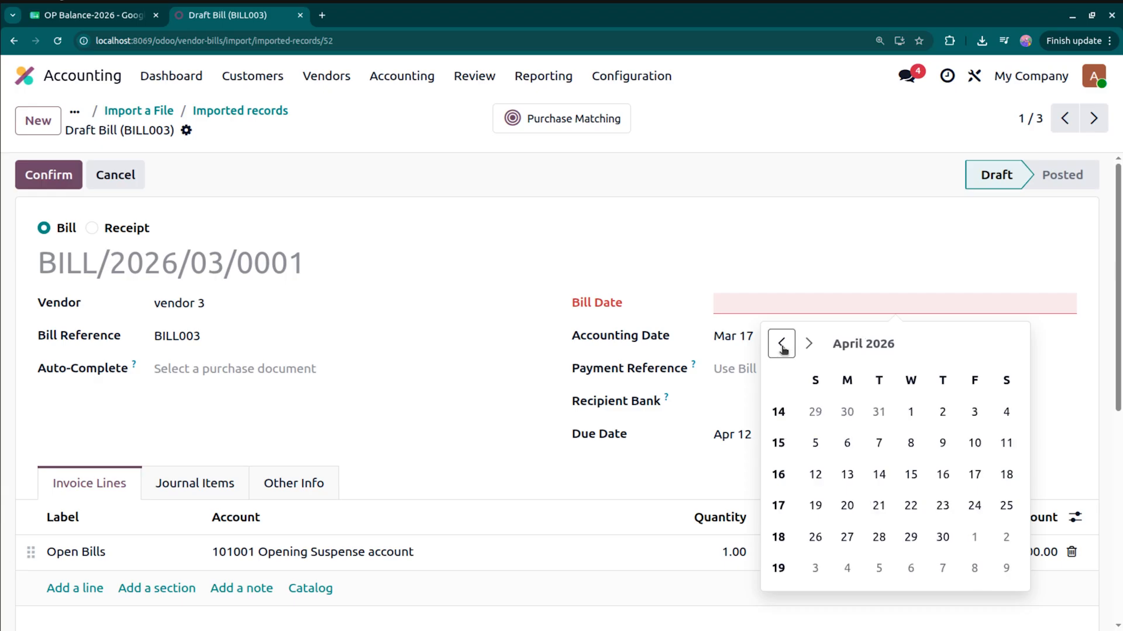
{"action": "left_click", "coordinate": [782, 345]}
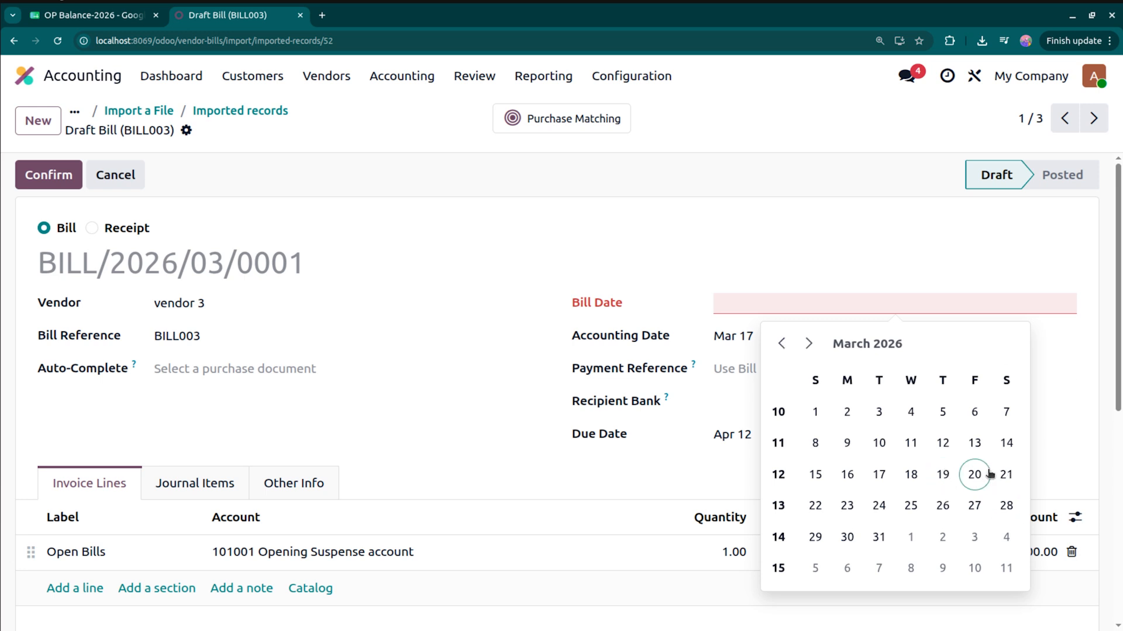
{"action": "left_click", "coordinate": [878, 476]}
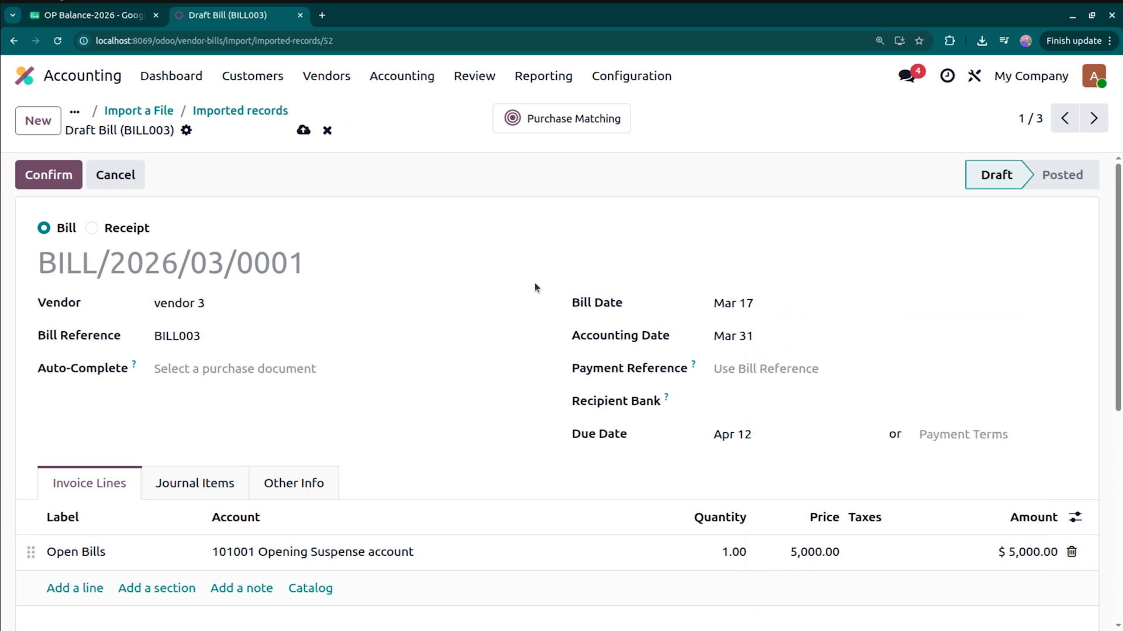
{"action": "left_click", "coordinate": [59, 182]}
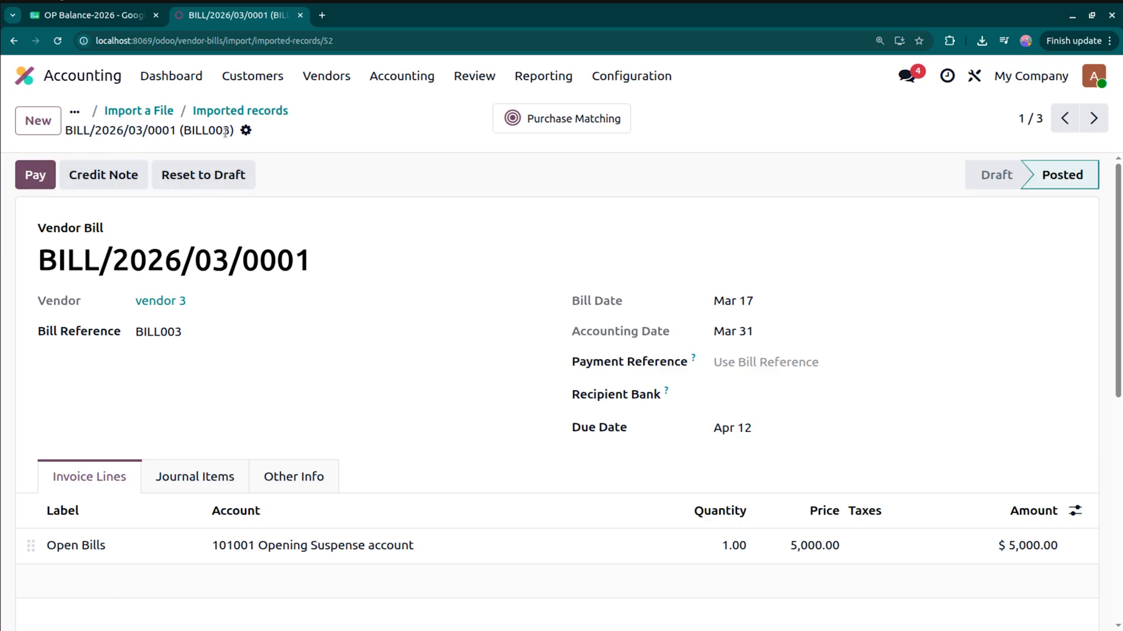
Step: Go to the draft bill BILL002, set its Bill Date to March 18, 2026 and confirm it
{"action": "left_click", "coordinate": [1094, 118]}
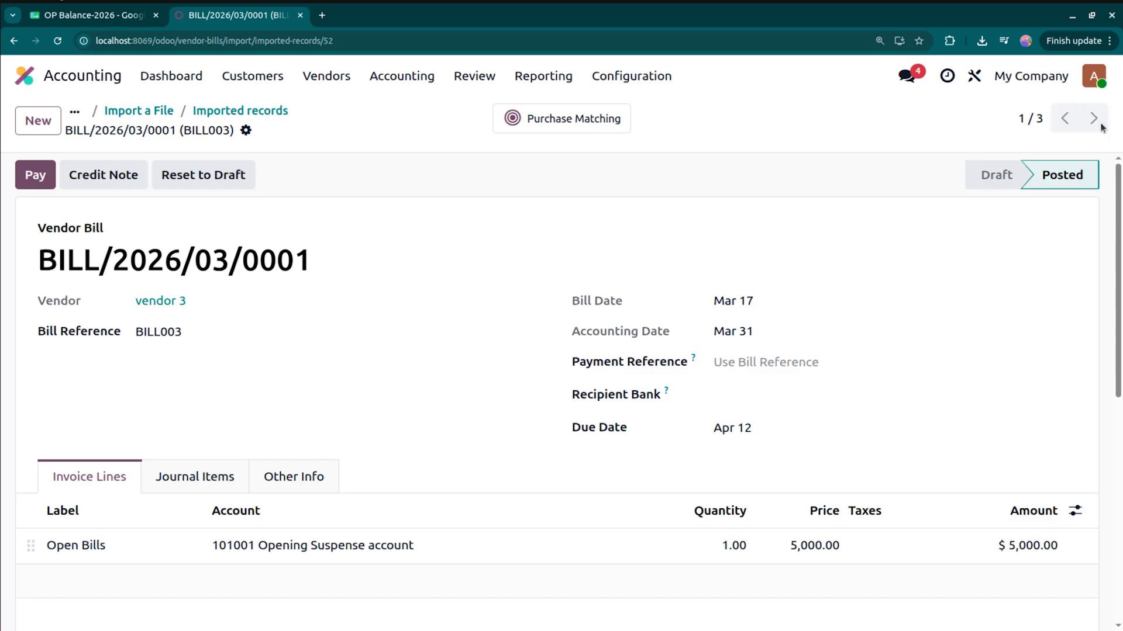
{"action": "left_click", "coordinate": [811, 291]}
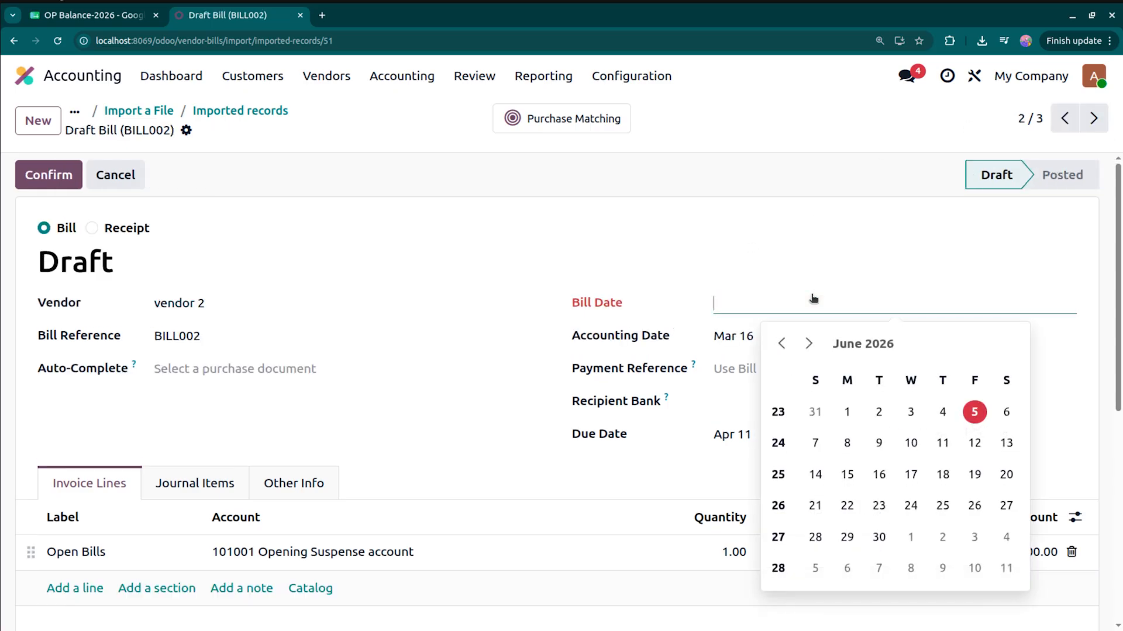
{"action": "left_click", "coordinate": [781, 345]}
{"action": "left_click", "coordinate": [781, 345]}
{"action": "left_click", "coordinate": [781, 345]}
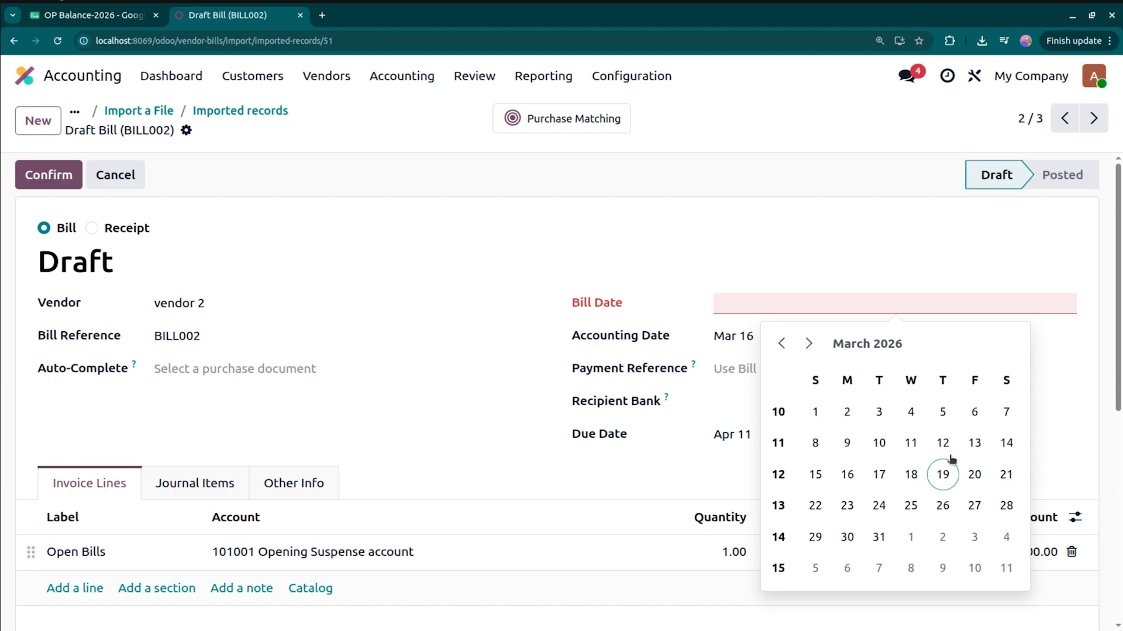
{"action": "left_click", "coordinate": [911, 476]}
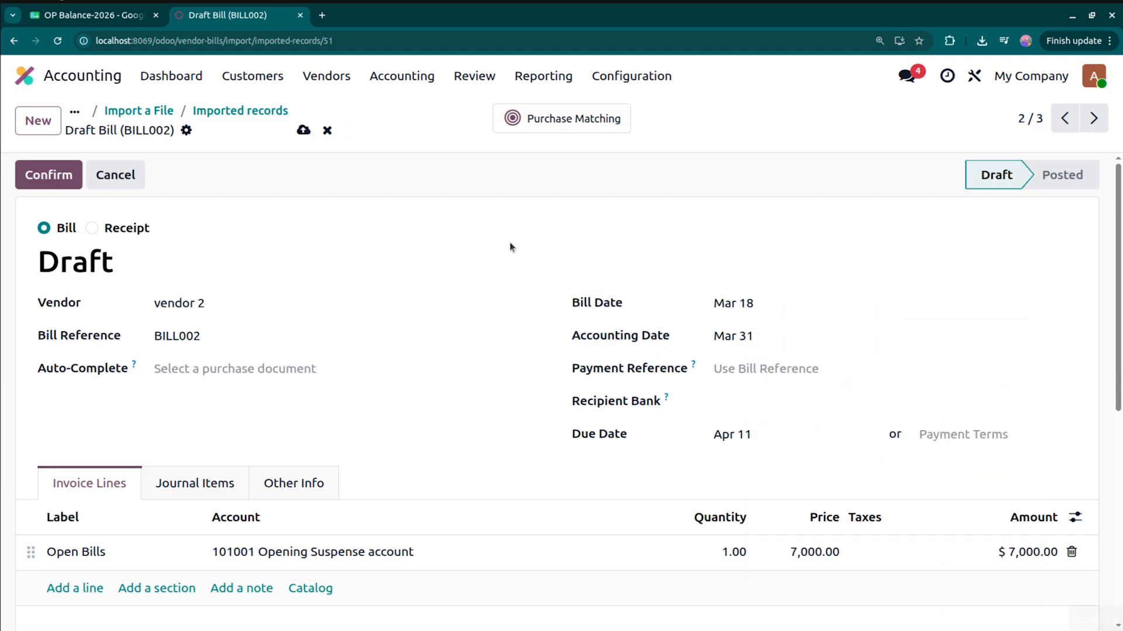
{"action": "left_click", "coordinate": [49, 174]}
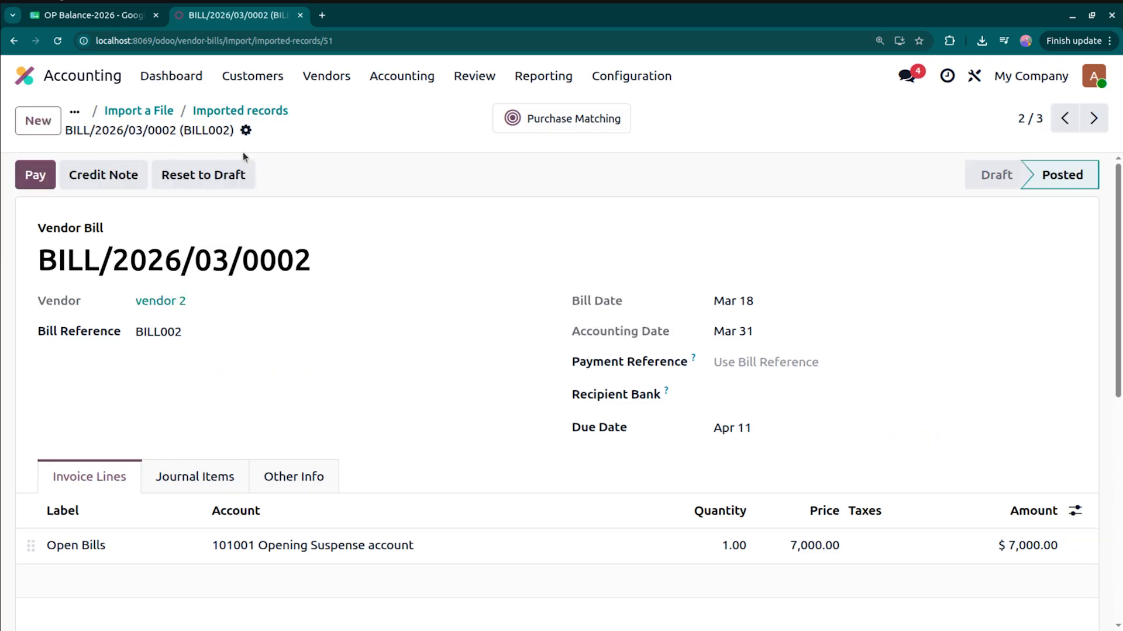
Step: Go to the draft bill BILL001, set its Bill Date to March 20, 2026 and confirm it
{"action": "left_click", "coordinate": [1092, 118]}
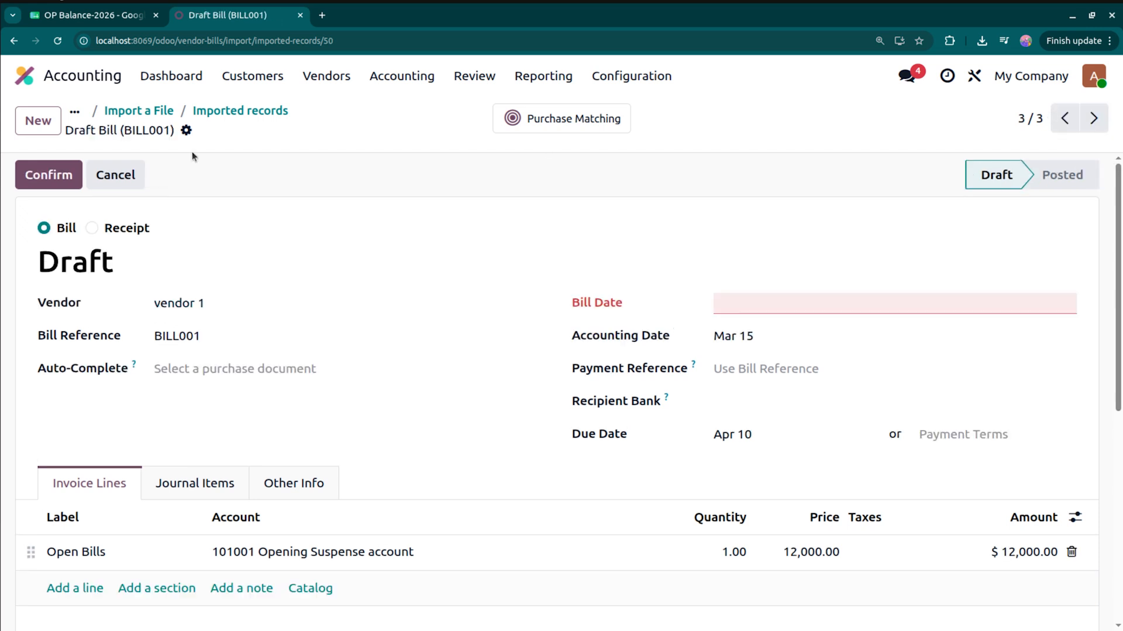
{"action": "left_click", "coordinate": [881, 302]}
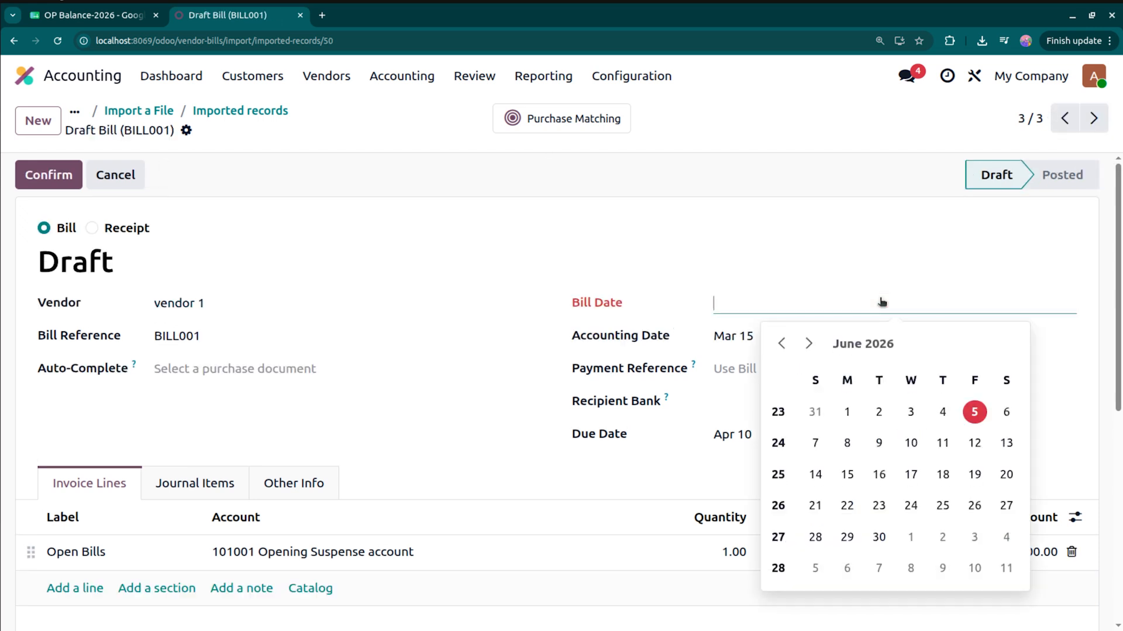
{"action": "left_click", "coordinate": [782, 344]}
{"action": "left_click", "coordinate": [782, 344]}
{"action": "left_click", "coordinate": [782, 344]}
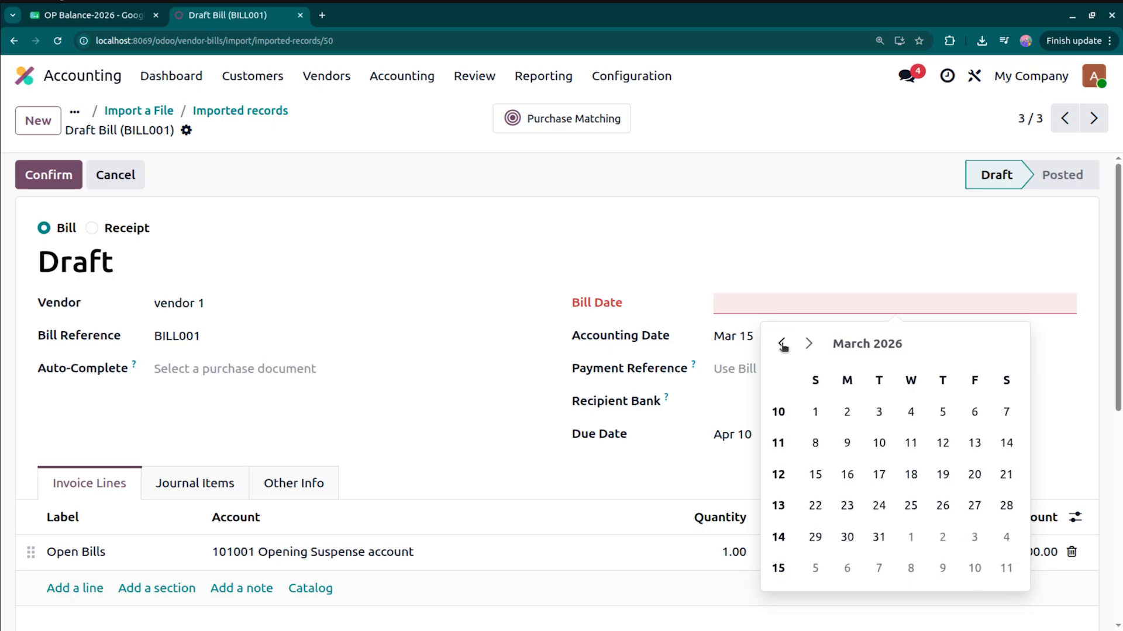
{"action": "left_click", "coordinate": [975, 477]}
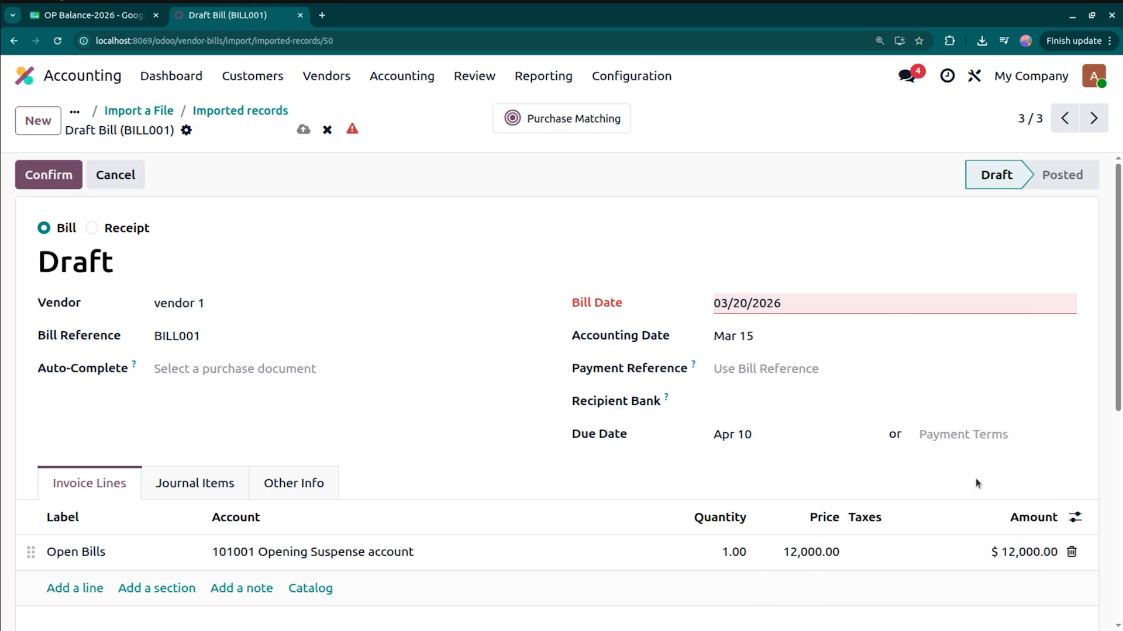
{"action": "left_click", "coordinate": [52, 181]}
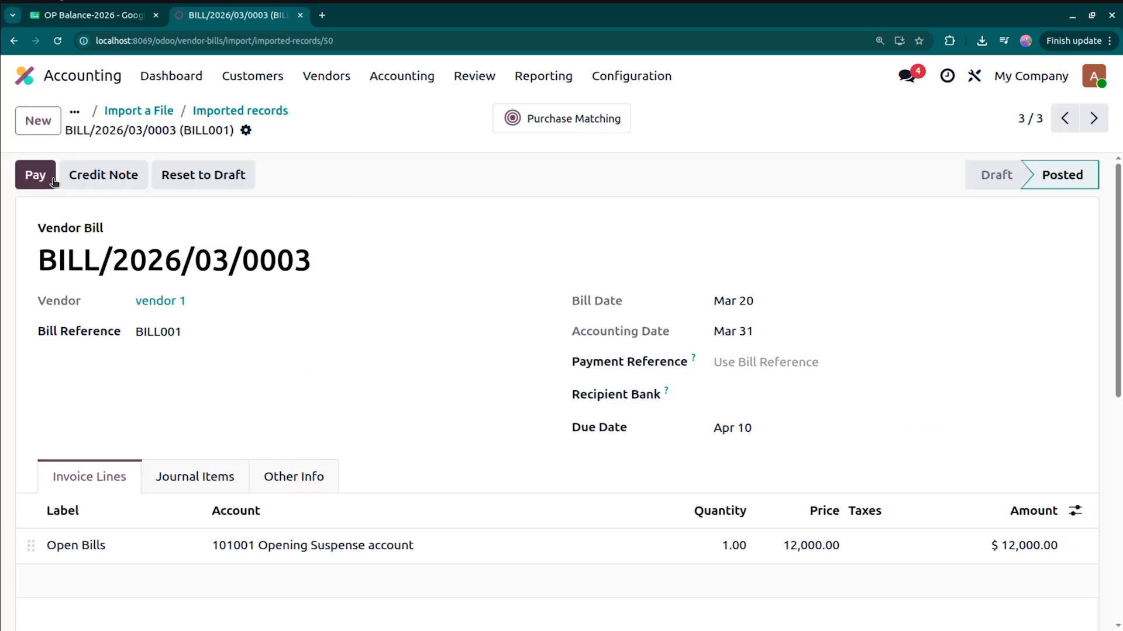
Step: Return to the imported bills list and examine the General Ledger, checking the Opening Suspense account
{"action": "left_click", "coordinate": [243, 112]}
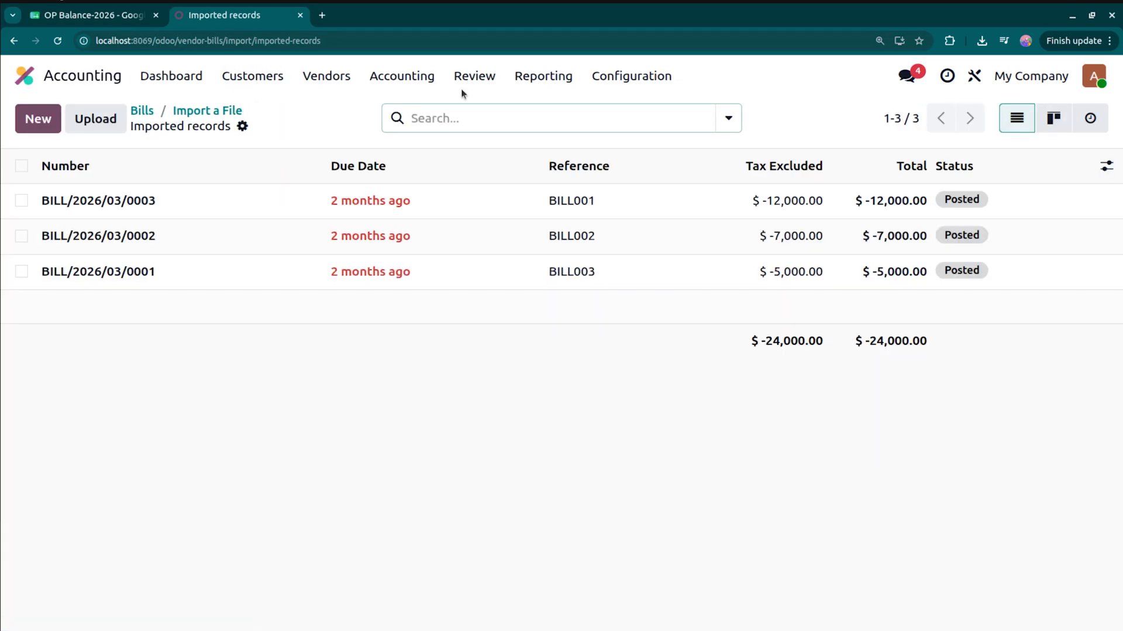
{"action": "left_click", "coordinate": [524, 77]}
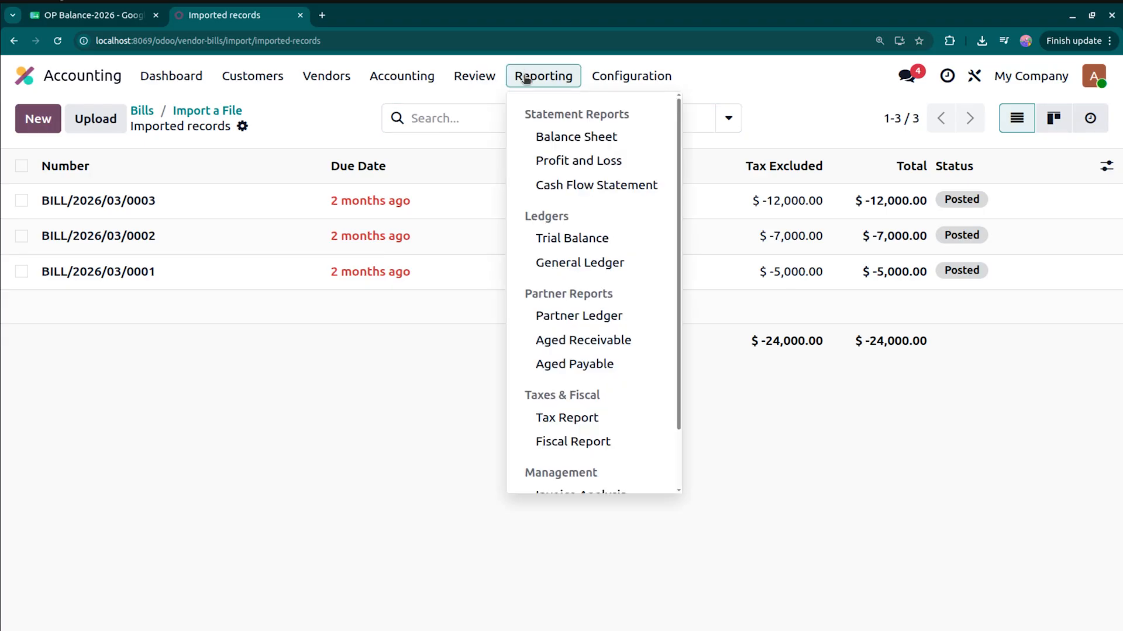
{"action": "left_click", "coordinate": [544, 263]}
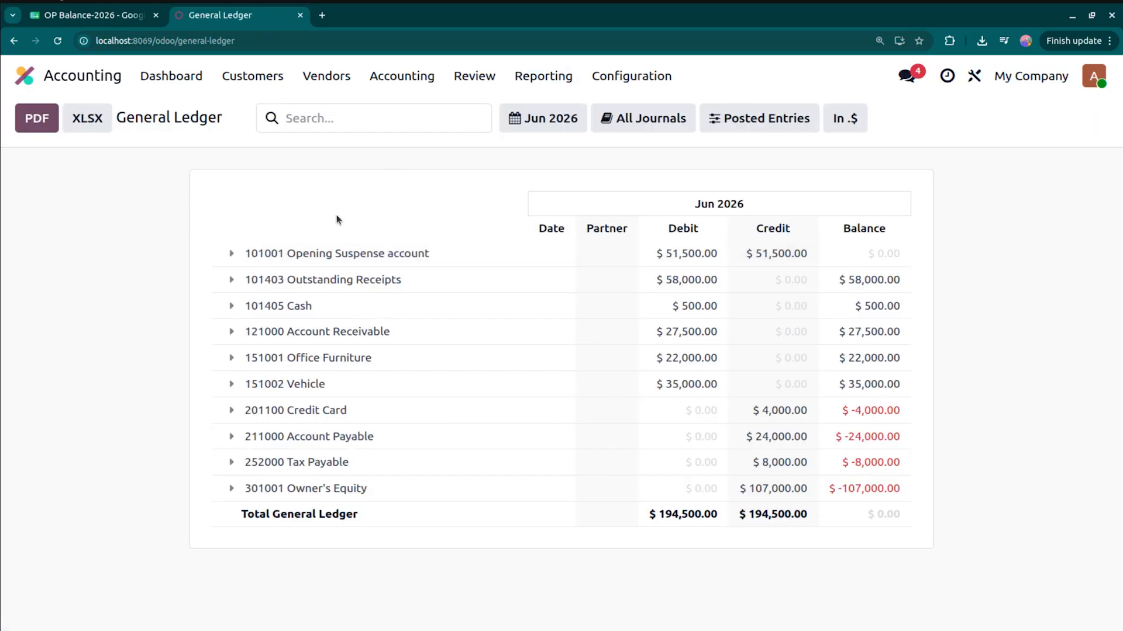
{"action": "mouse_move", "coordinate": [363, 257]}
Step: Examine the Balance Sheet's assets, liabilities and equity, and check the Outstanding Receipts account in the General Ledger
{"action": "left_click", "coordinate": [183, 80]}
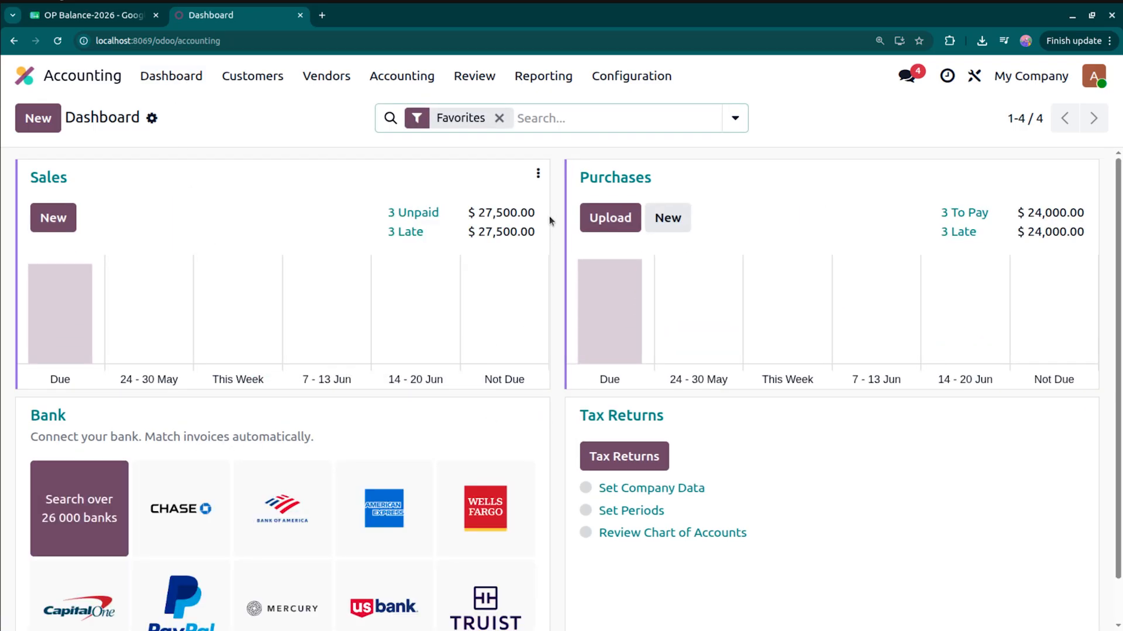
{"action": "left_click", "coordinate": [628, 80]}
{"action": "mouse_move", "coordinate": [548, 80]}
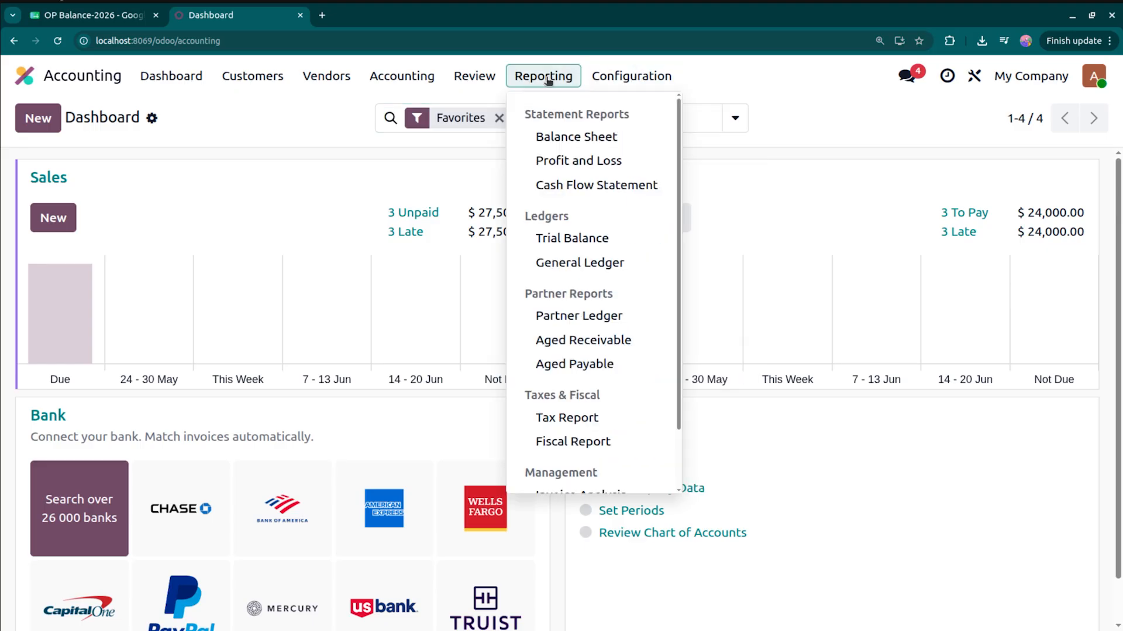
{"action": "left_click", "coordinate": [563, 139]}
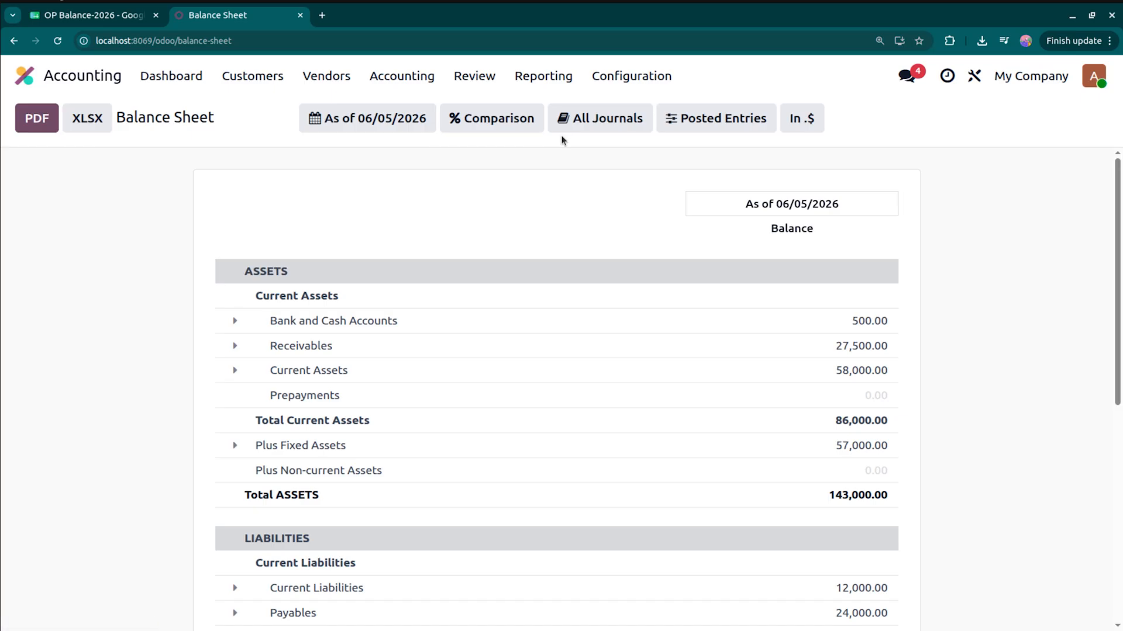
{"action": "scroll", "coordinate": [461, 298], "scroll_direction": "down", "scroll_amount": 6}
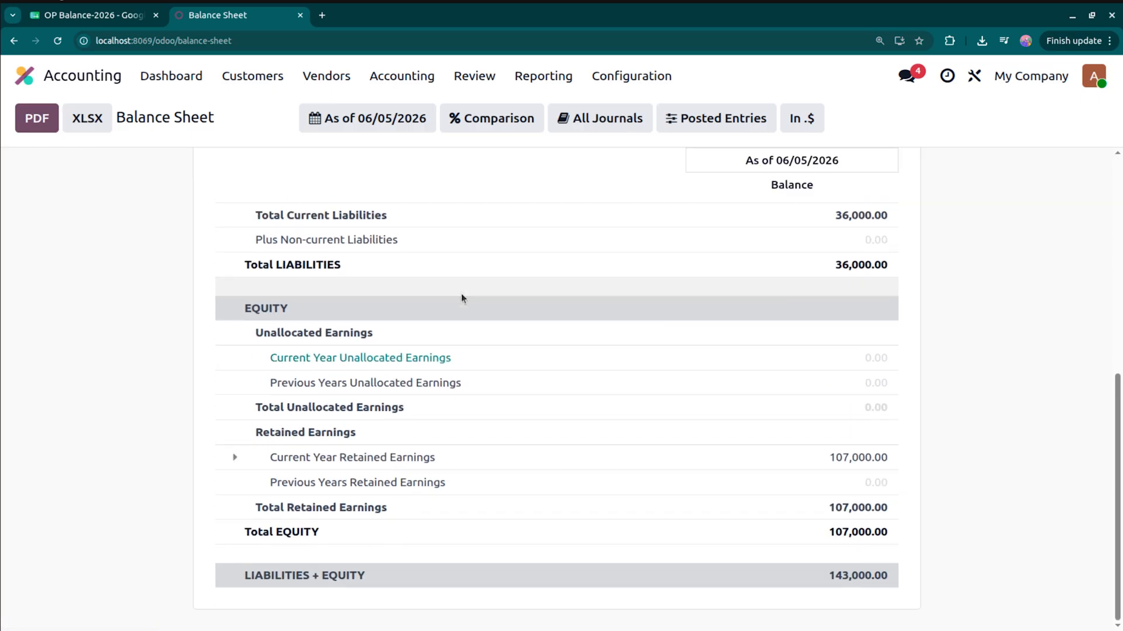
{"action": "scroll", "coordinate": [462, 299], "scroll_direction": "up", "scroll_amount": 6}
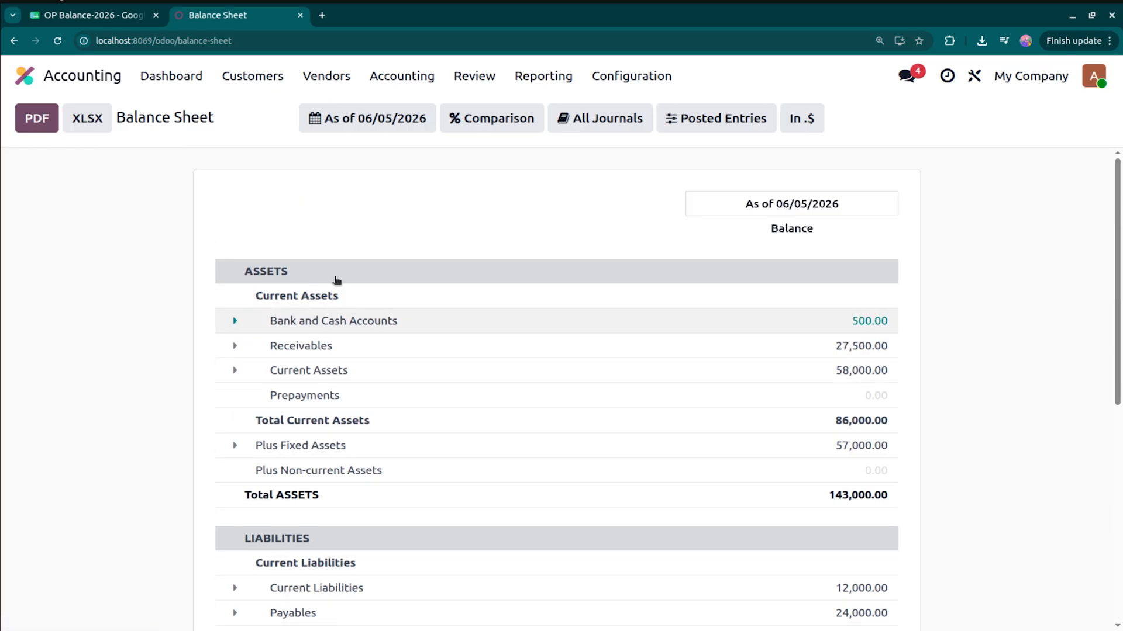
{"action": "left_click", "coordinate": [546, 78]}
{"action": "left_click", "coordinate": [581, 262]}
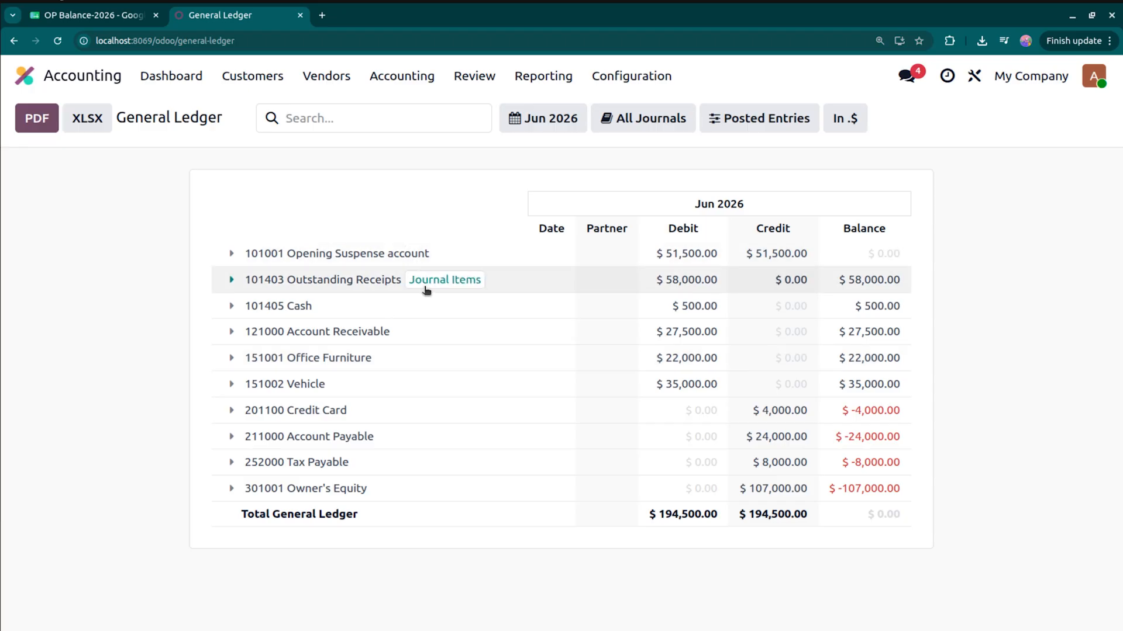
Step: Open the Bank journal's transactions from the accounting dashboard and add a new transaction dated March 31, 2026
{"action": "left_click", "coordinate": [184, 76]}
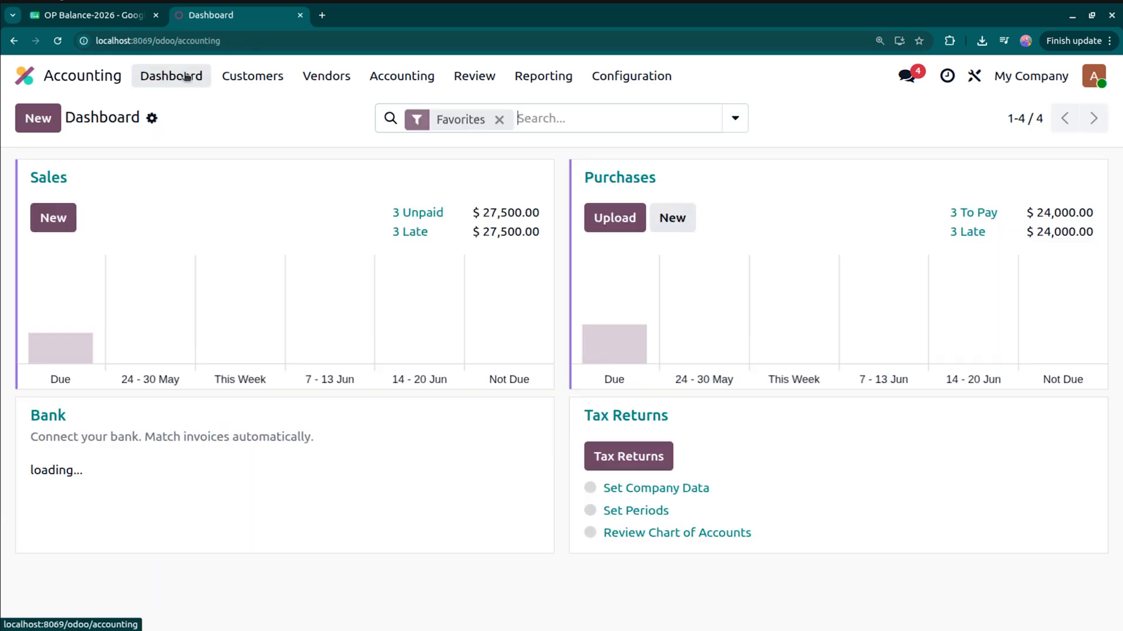
{"action": "left_click", "coordinate": [538, 414]}
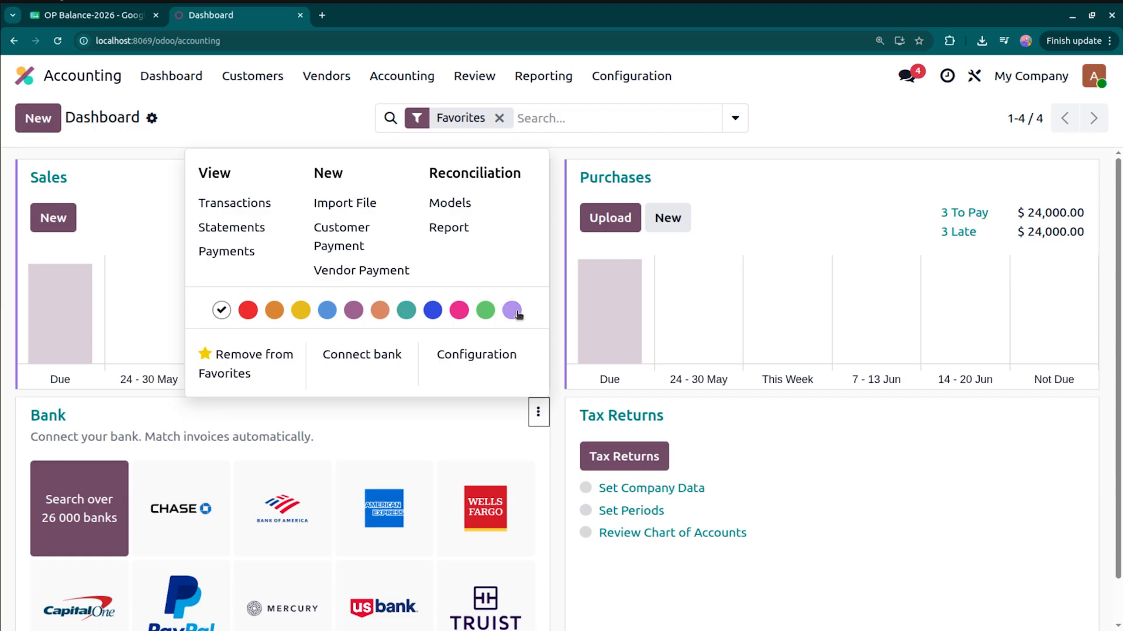
{"action": "left_click", "coordinate": [226, 206]}
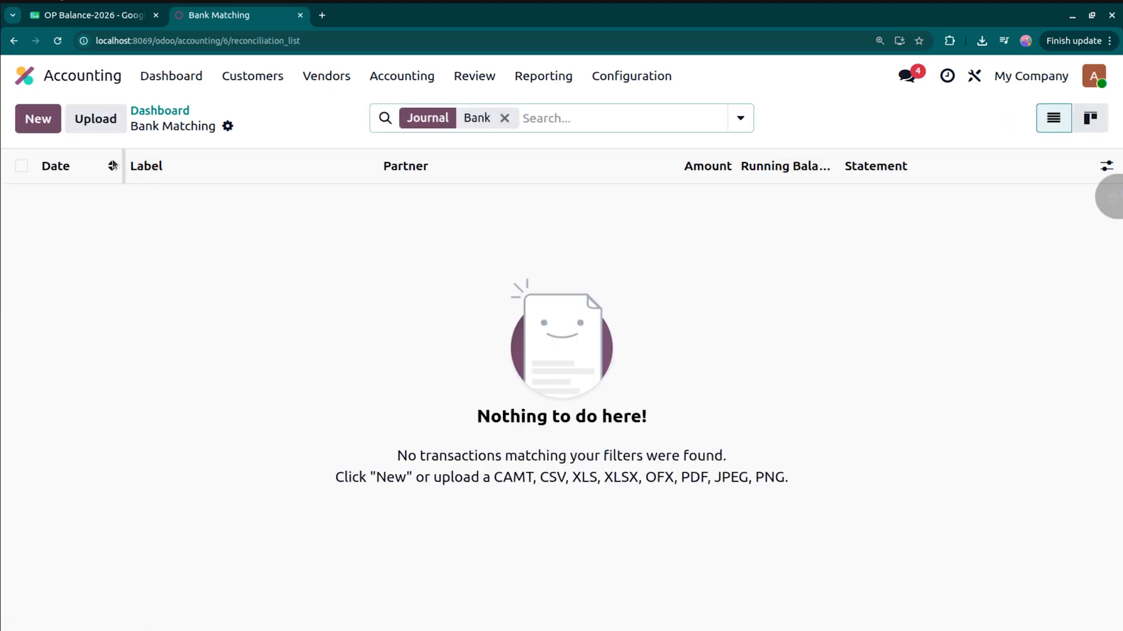
{"action": "left_click", "coordinate": [36, 117]}
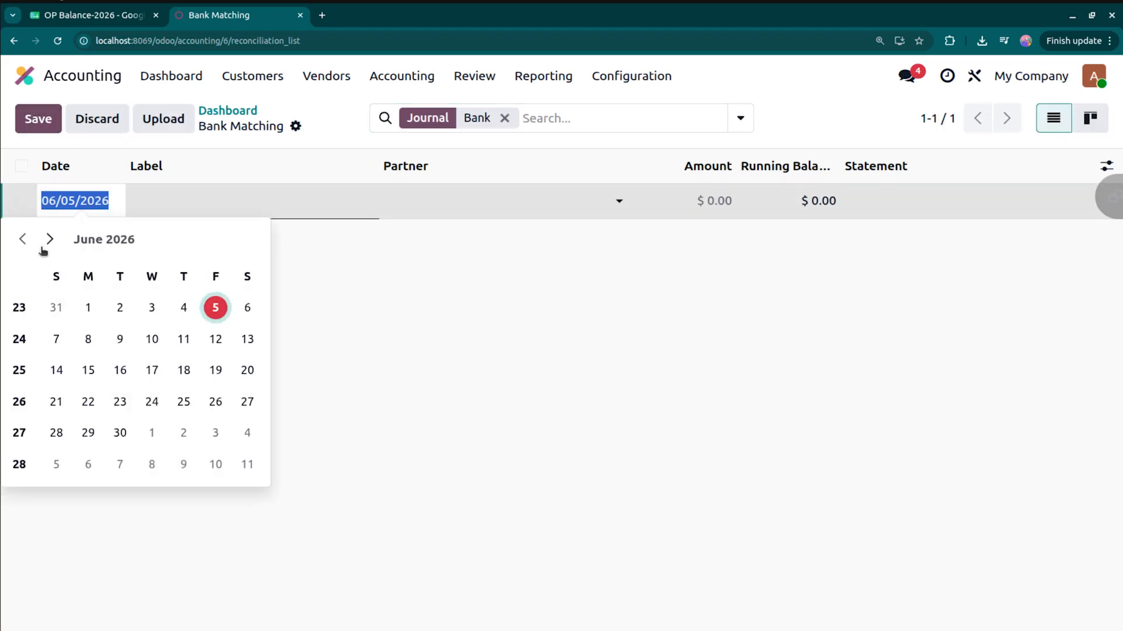
{"action": "left_click", "coordinate": [21, 240]}
{"action": "left_click", "coordinate": [22, 240]}
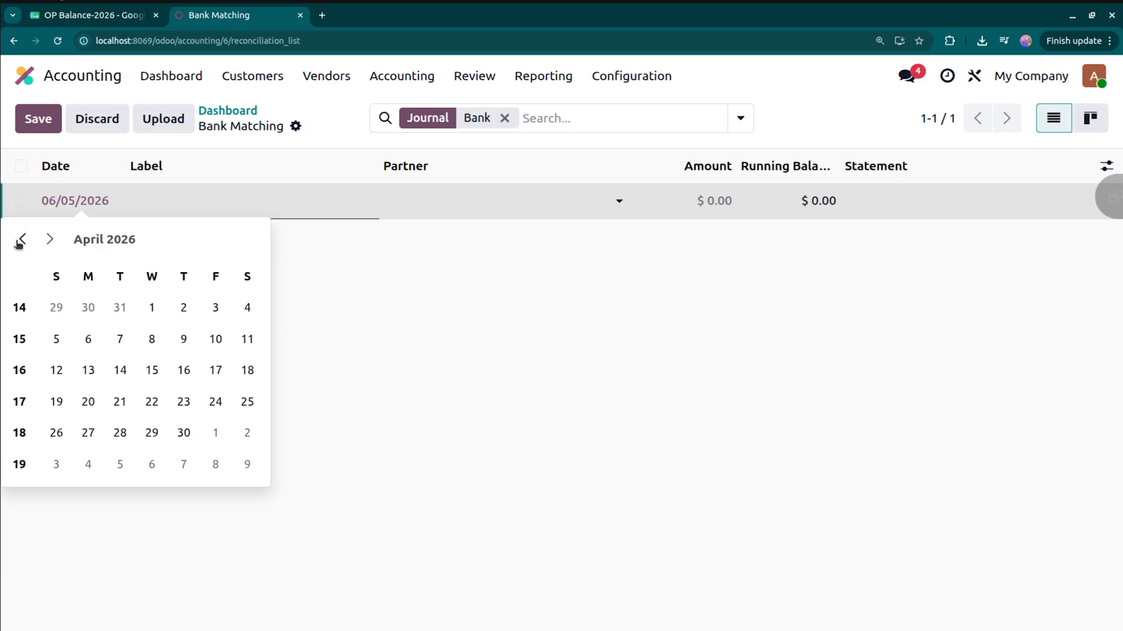
{"action": "left_click", "coordinate": [21, 239]}
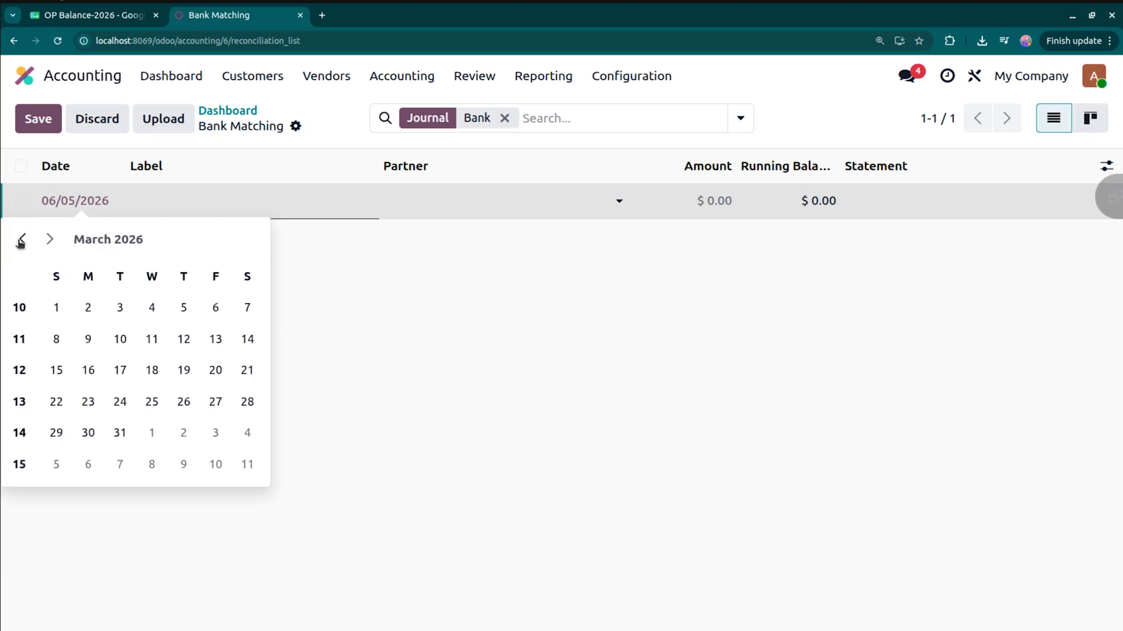
{"action": "left_click", "coordinate": [121, 433]}
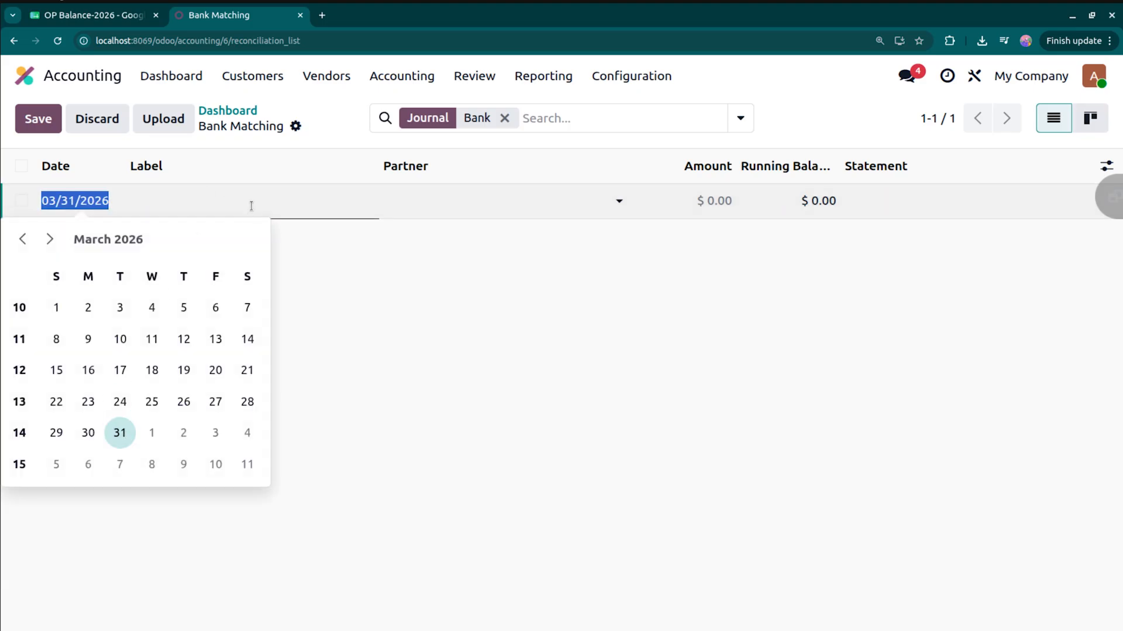
Step: Label the new bank transaction "opening balance of 2026", set its amount to 58000 and save it
{"action": "left_click", "coordinate": [252, 206]}
{"action": "type", "text": "ooe"}
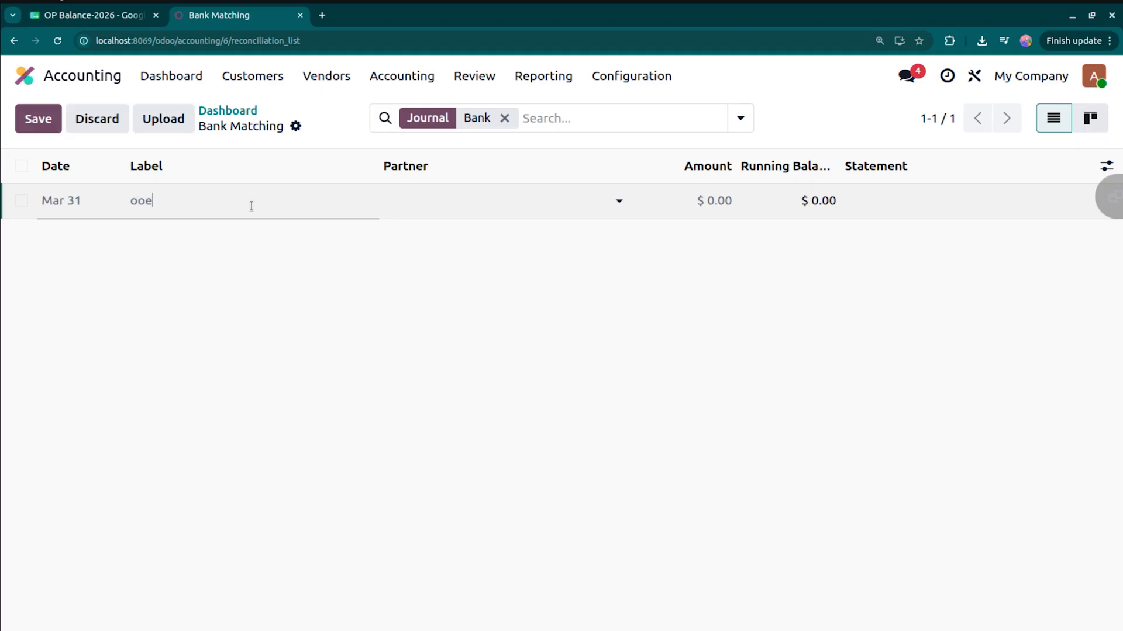
{"action": "key", "text": "BackSpace"}
{"action": "key", "text": "BackSpace"}
{"action": "type", "text": "pening balance of 2026"}
{"action": "left_click", "coordinate": [723, 201]}
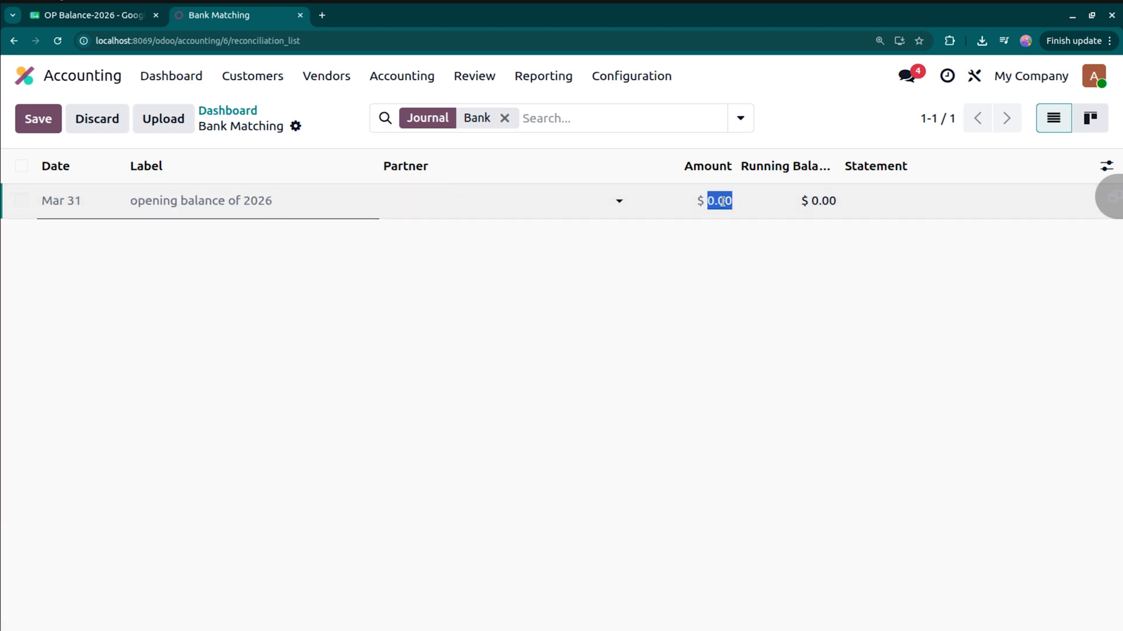
{"action": "type", "text": "58000"}
{"action": "left_click", "coordinate": [705, 245]}
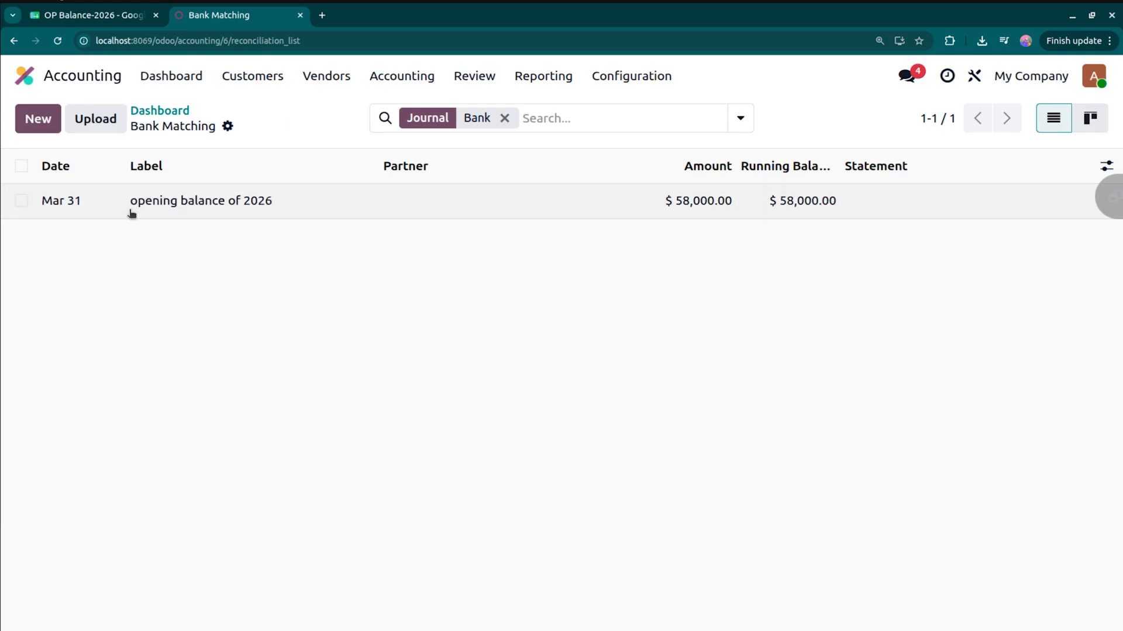
Step: Open the Bank journal's matching view from the accounting dashboard and remove the Outstanding Receipts match from the "opening balance of 2026" transaction
{"action": "left_click", "coordinate": [176, 111]}
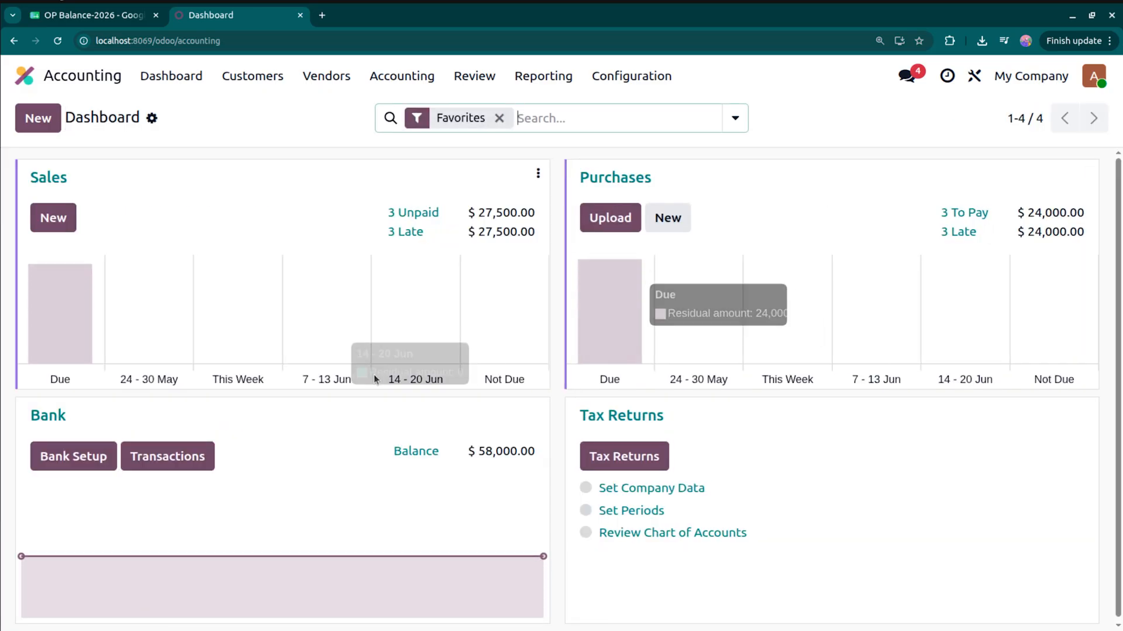
{"action": "left_click", "coordinate": [191, 461]}
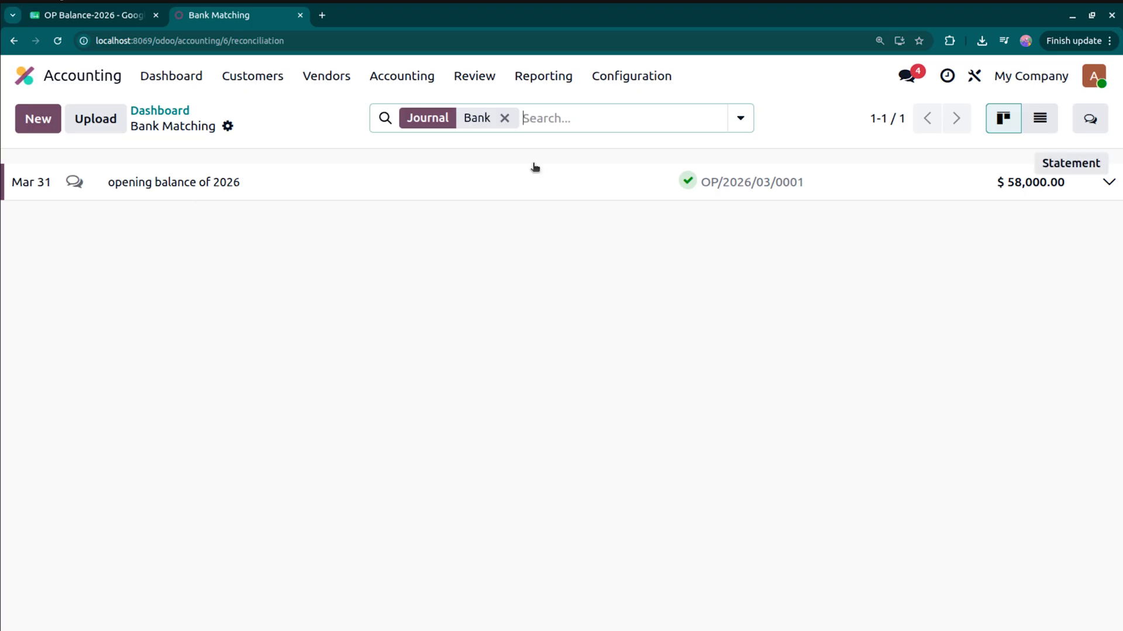
{"action": "left_click", "coordinate": [1109, 184]}
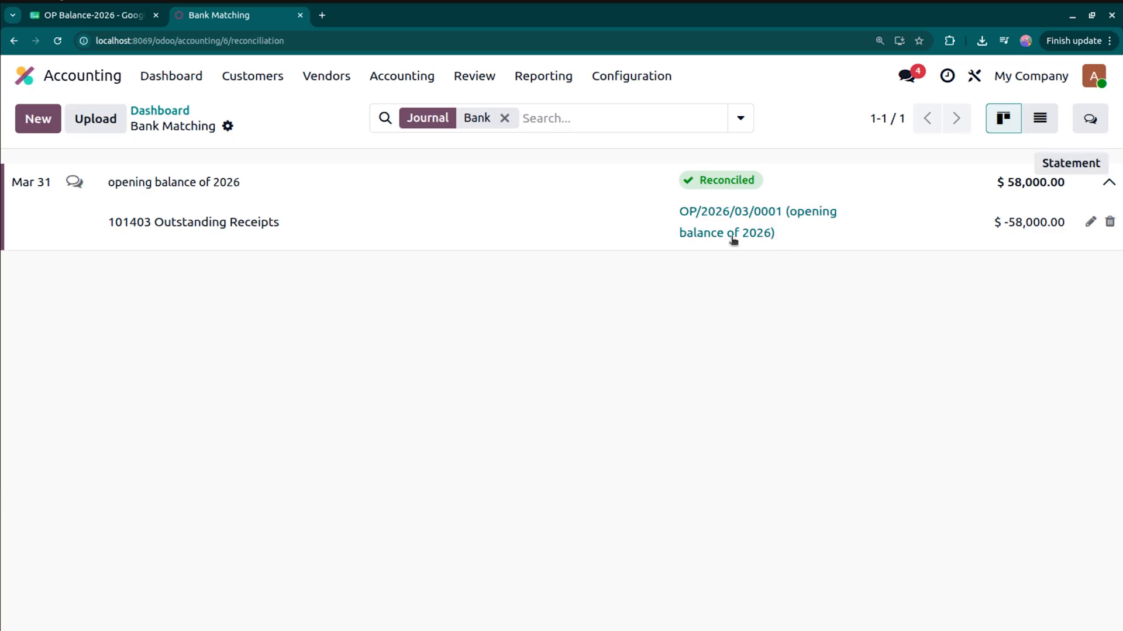
{"action": "left_click", "coordinate": [1108, 223]}
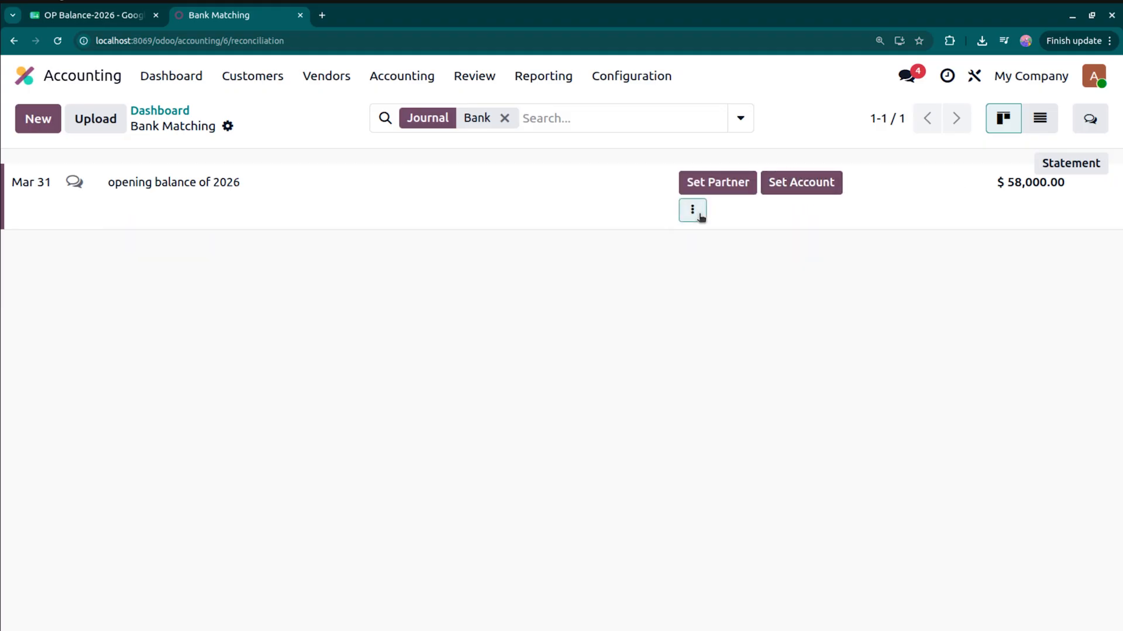
Step: Reconcile the "opening balance of 2026" bank transaction with the $58,000.00 journal item of entry OP/2026/03/0001
{"action": "left_click", "coordinate": [700, 216]}
{"action": "left_click", "coordinate": [730, 246]}
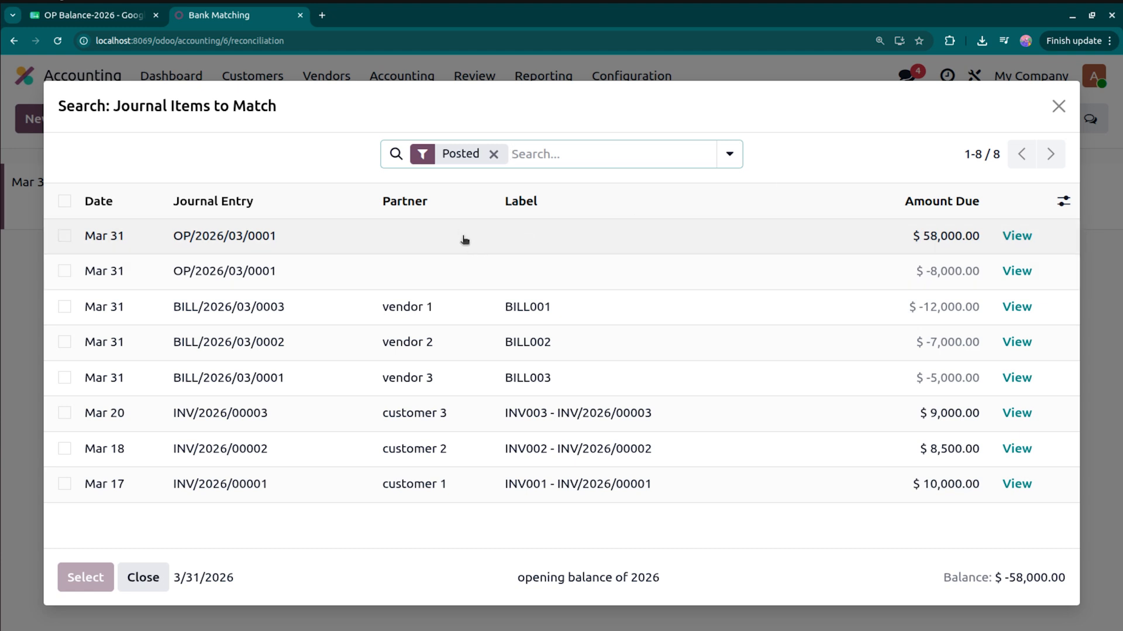
{"action": "left_click", "coordinate": [64, 235]}
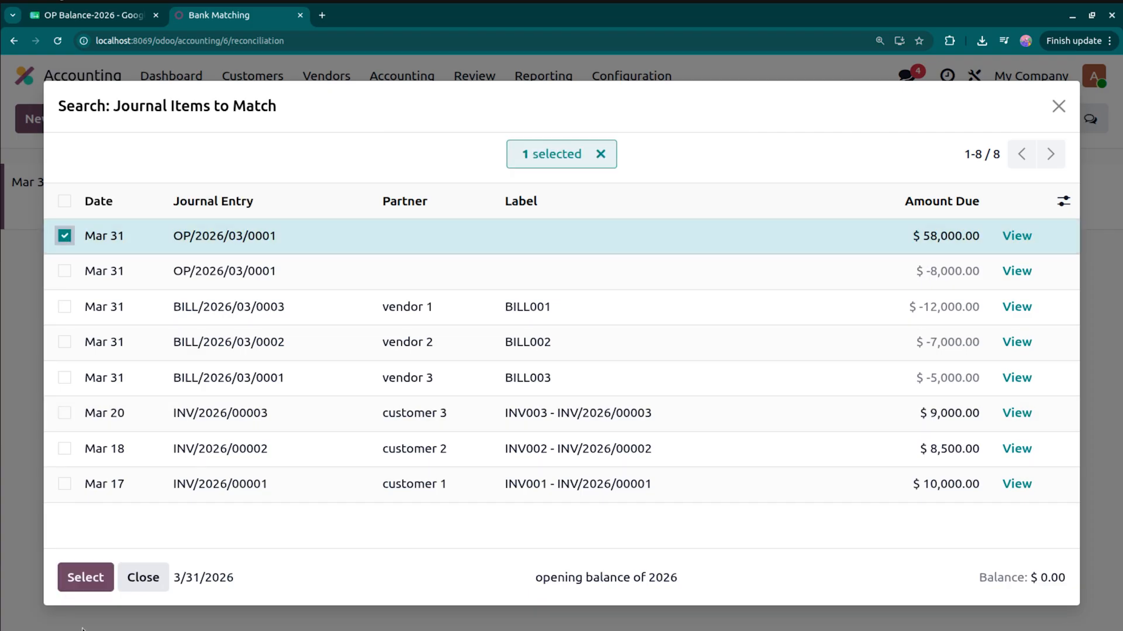
{"action": "left_click", "coordinate": [82, 590]}
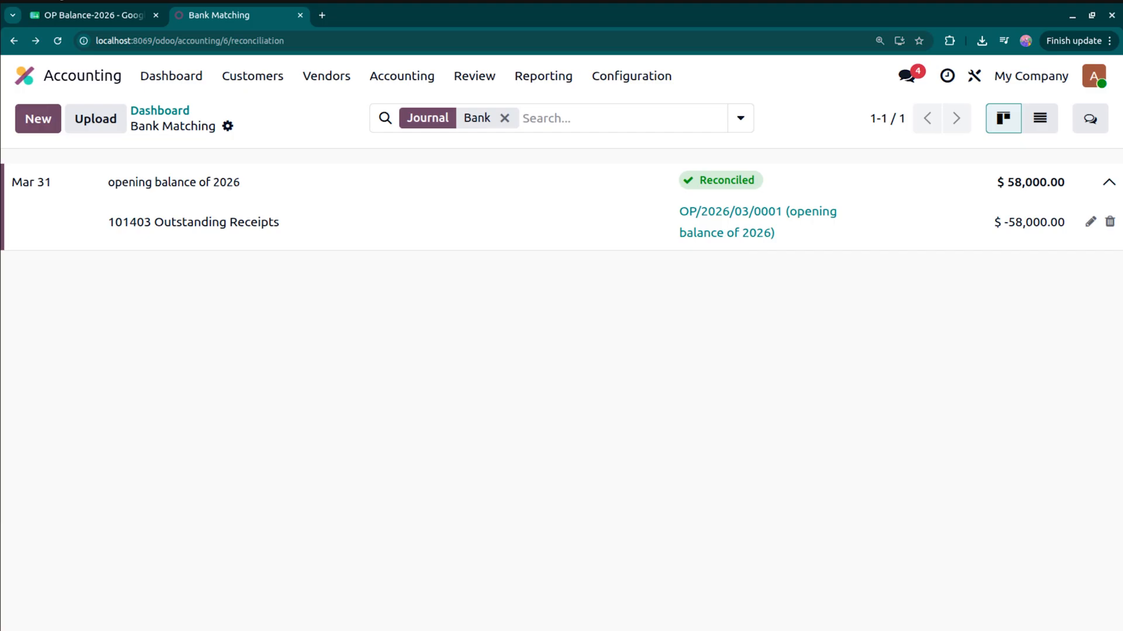
Step: Examine the Bank and Cash Accounts in the Balance Sheet and check account 101401 Bank in the General Ledger
{"action": "left_click", "coordinate": [540, 78]}
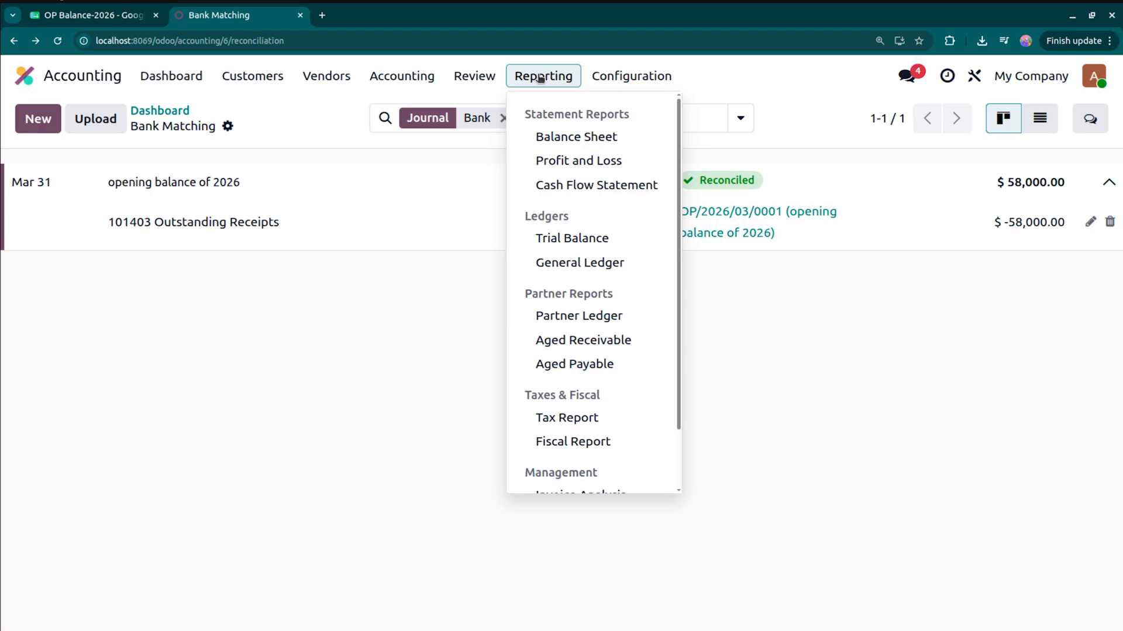
{"action": "left_click", "coordinate": [582, 145]}
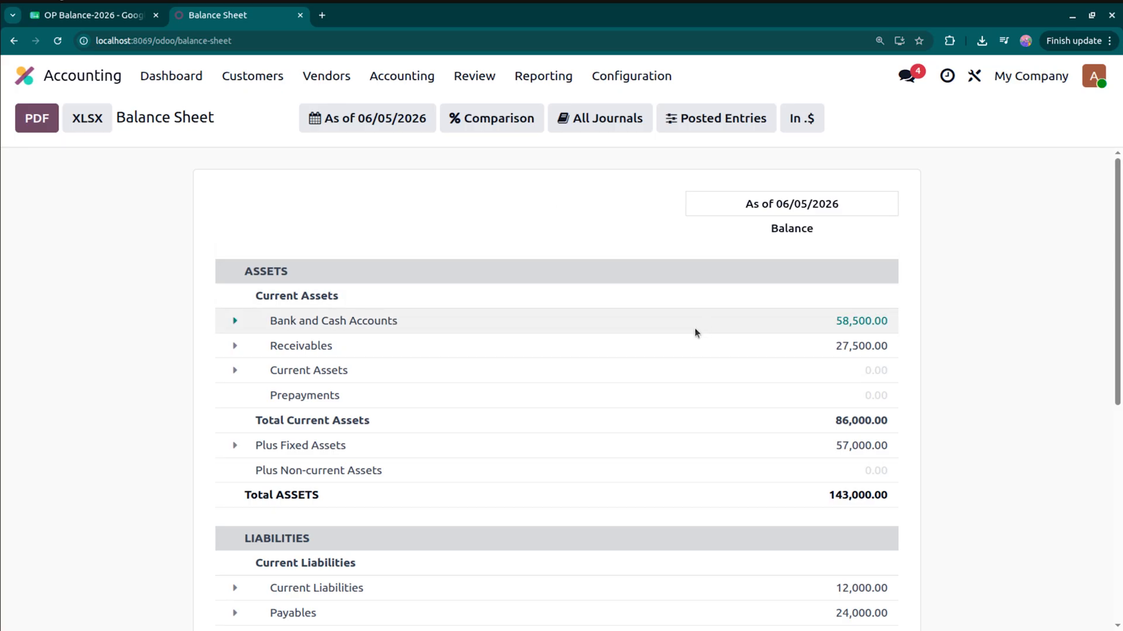
{"action": "left_click", "coordinate": [236, 321]}
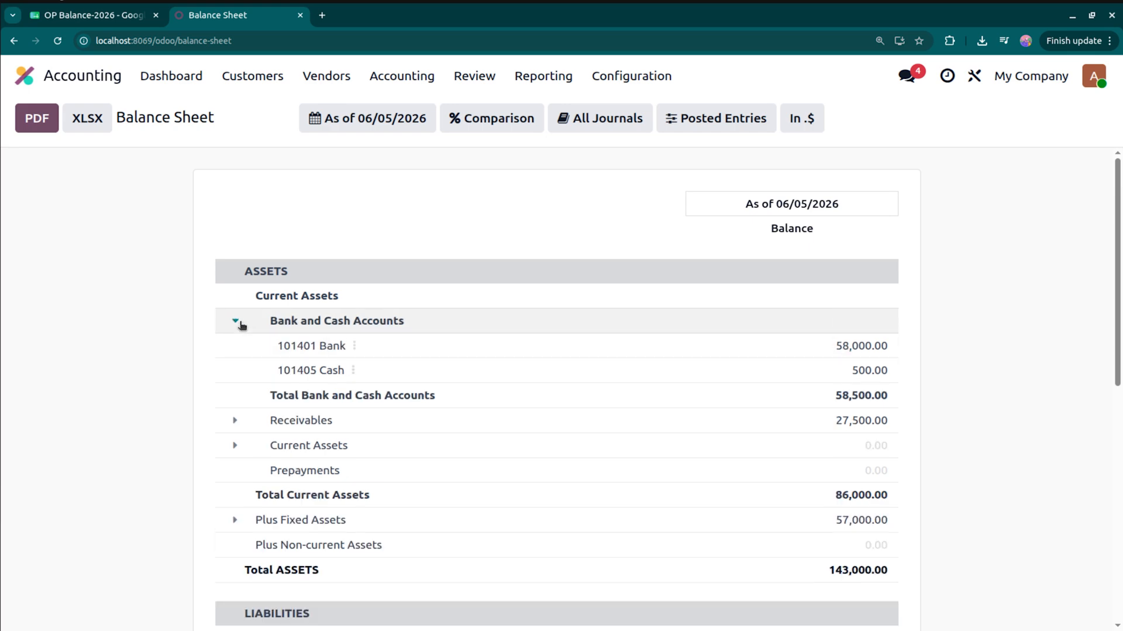
{"action": "left_click", "coordinate": [355, 346]}
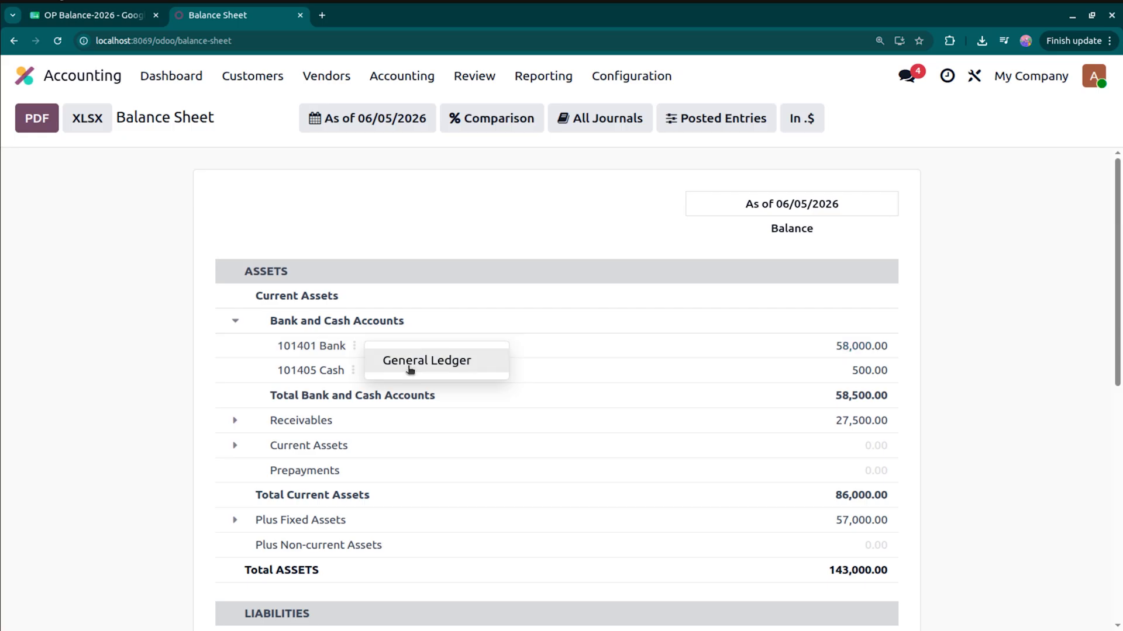
{"action": "left_click", "coordinate": [462, 291]}
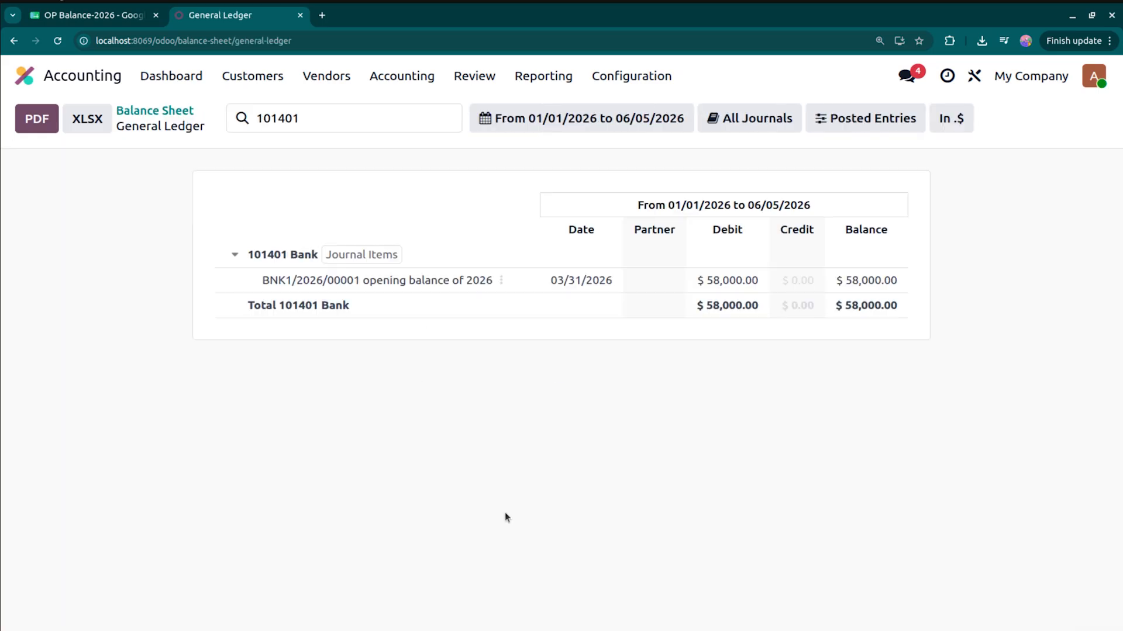